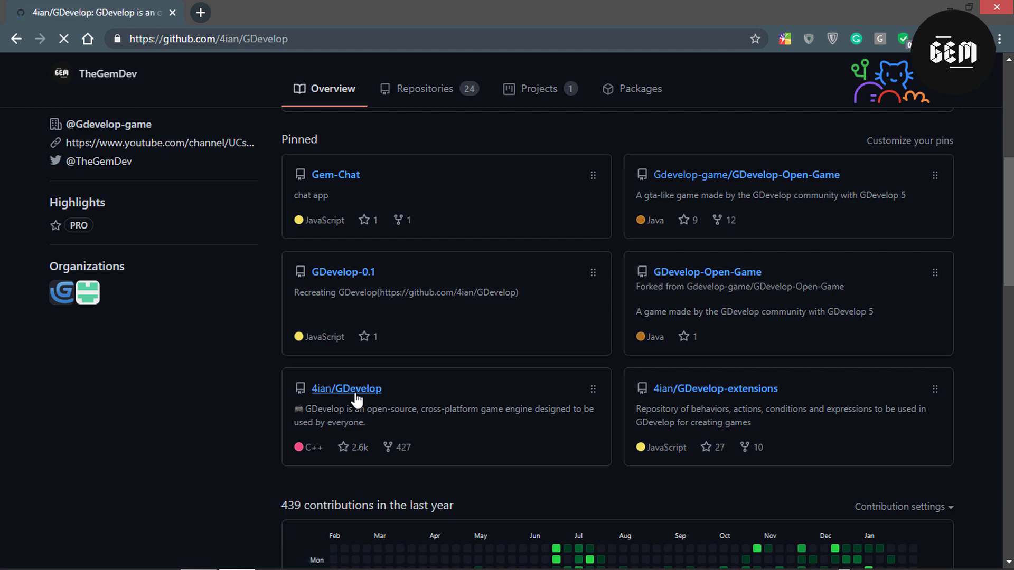
# Open the 5.0.0-beta104 release page from the 4ian/GDevelop repository.
pyautogui.scroll(-3, 686, 380)
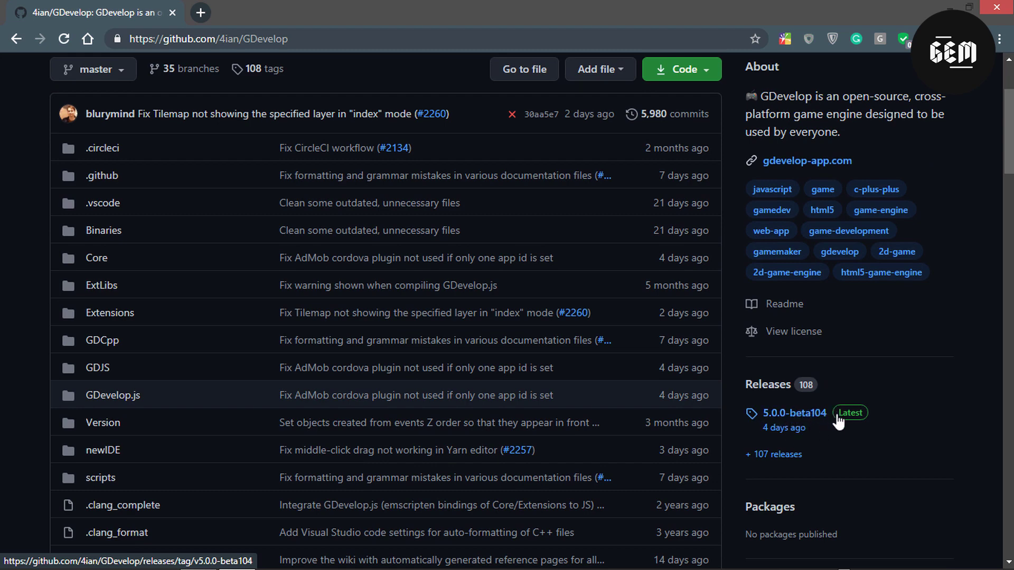
pyautogui.moveTo(786, 431)
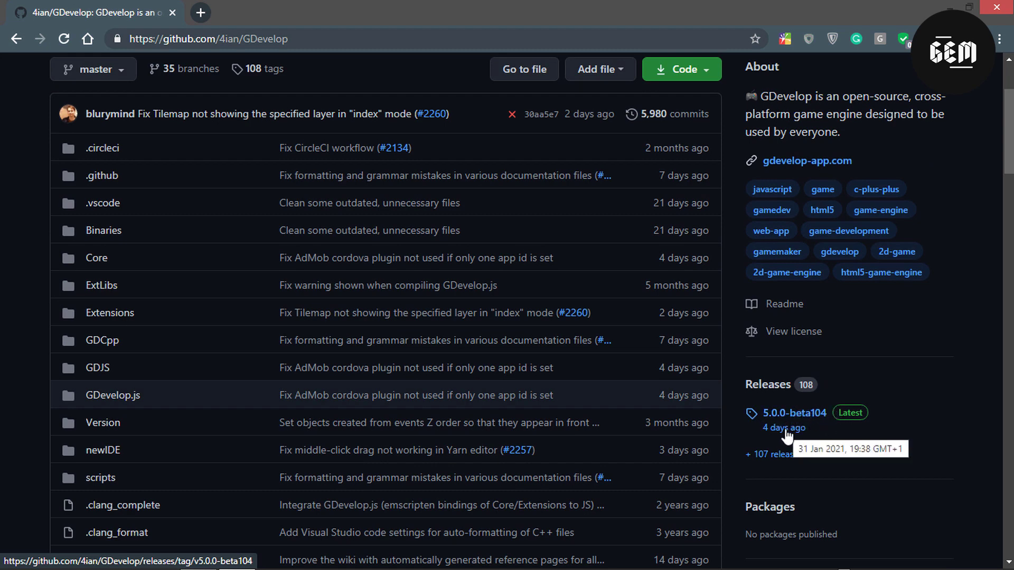
pyautogui.click(788, 431)
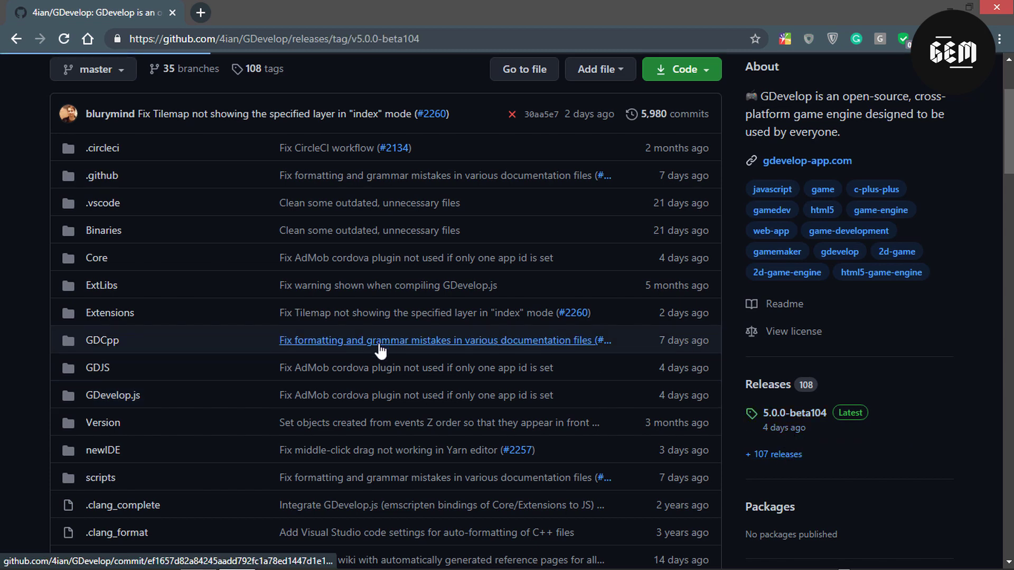
# Read through the 5.0.0-beta104 release notes, covering the new features and improvements sections.
pyautogui.scroll(-1, 421, 349)
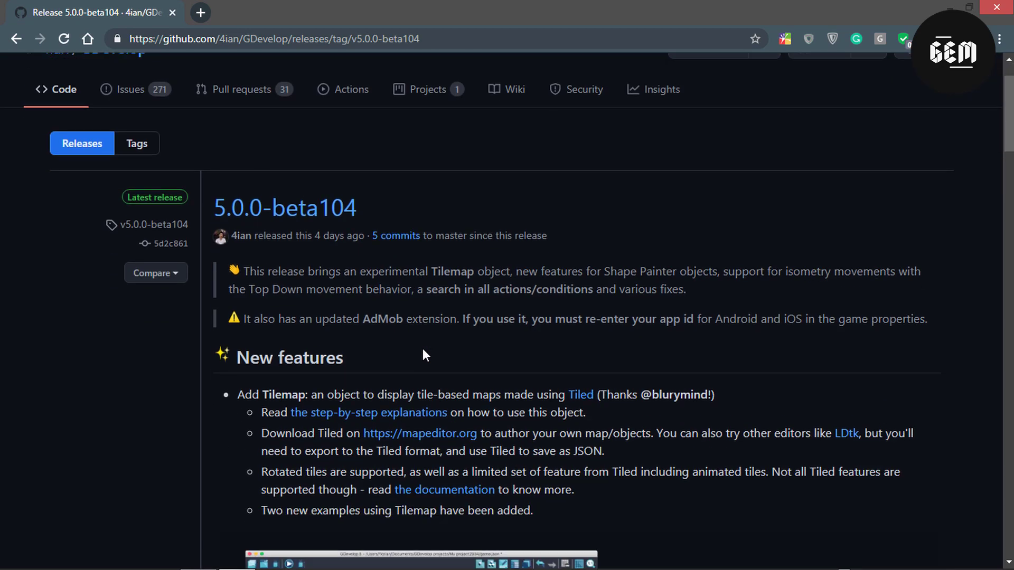
pyautogui.scroll(-10, 423, 349)
pyautogui.scroll(-3, 423, 350)
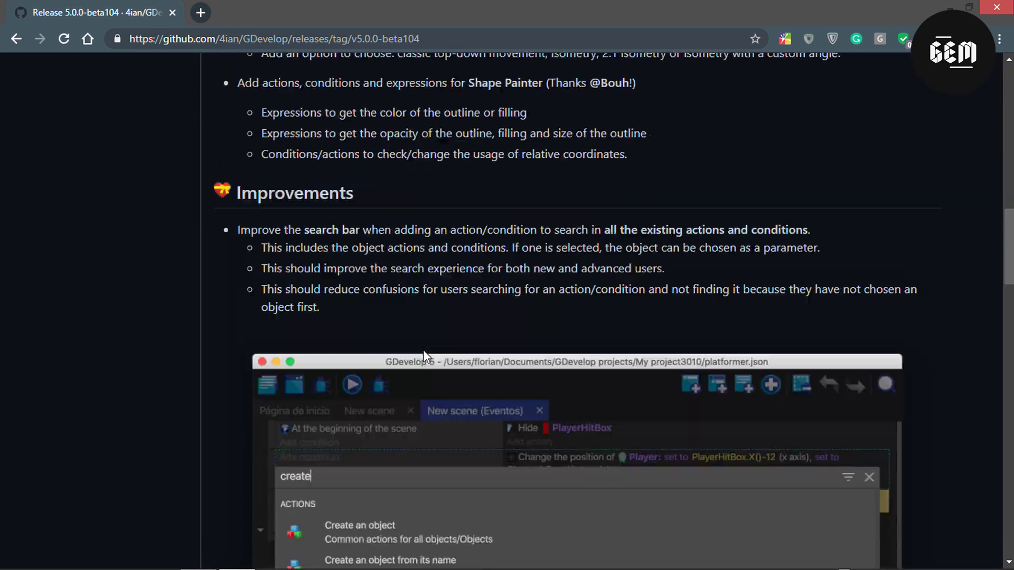
pyautogui.scroll(14, 423, 349)
pyautogui.scroll(4, 422, 357)
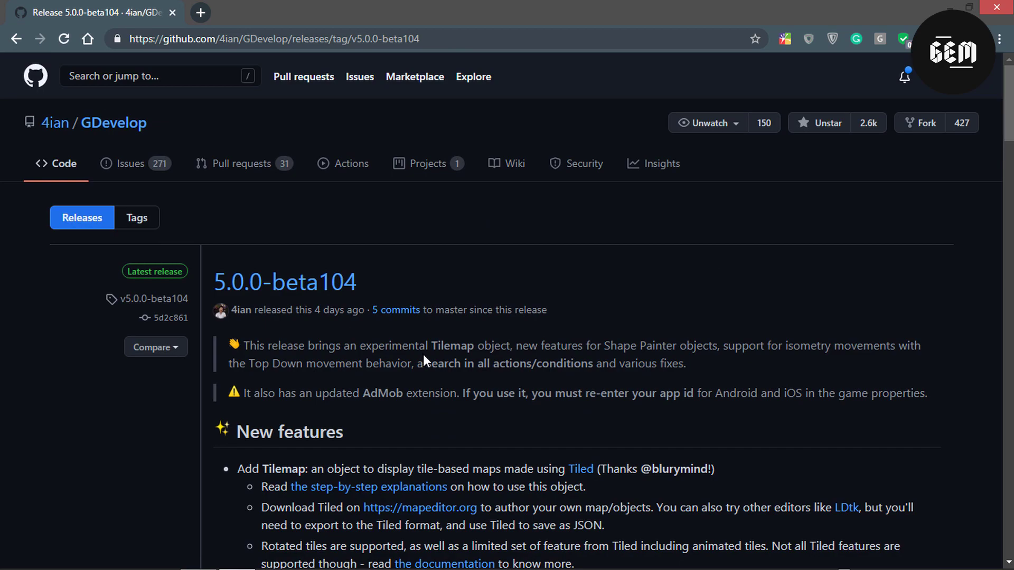
pyautogui.scroll(-12, 423, 354)
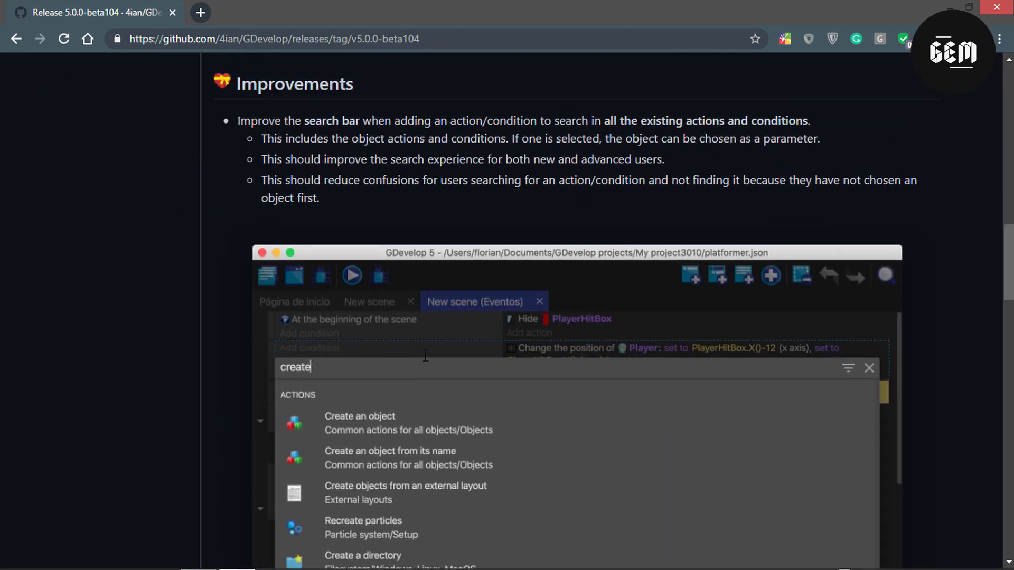
pyautogui.scroll(-8, 423, 354)
pyautogui.scroll(20, 423, 354)
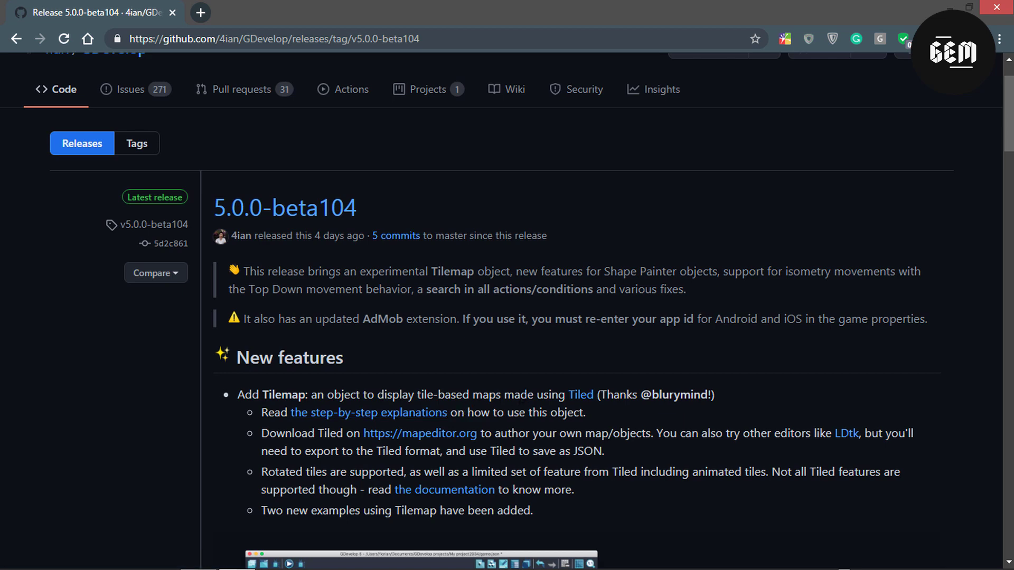
# Open the Tiled link from the Tilemap release note in a separate browser tab and view that page.
pyautogui.rightClick(580, 395)
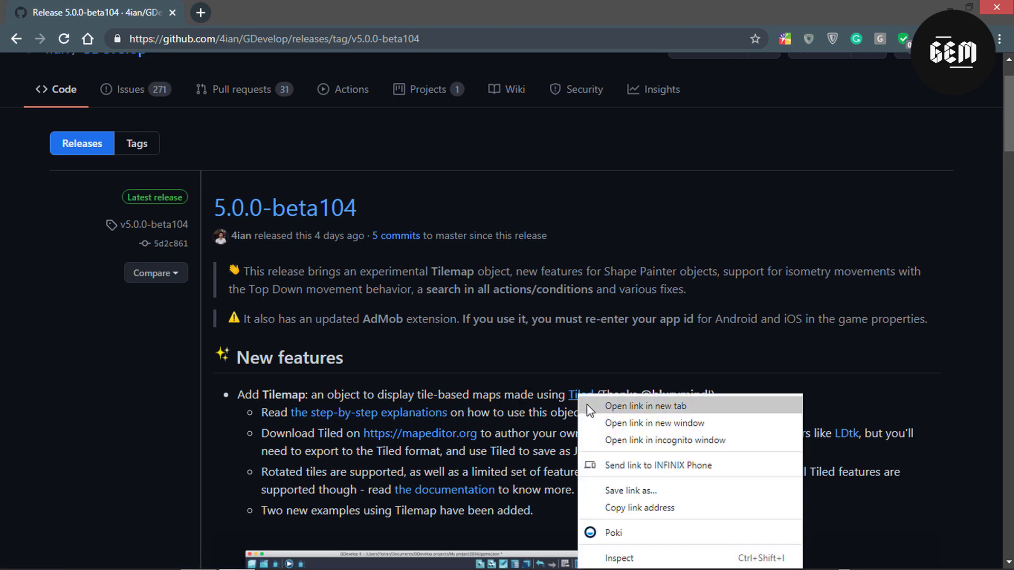
pyautogui.click(590, 411)
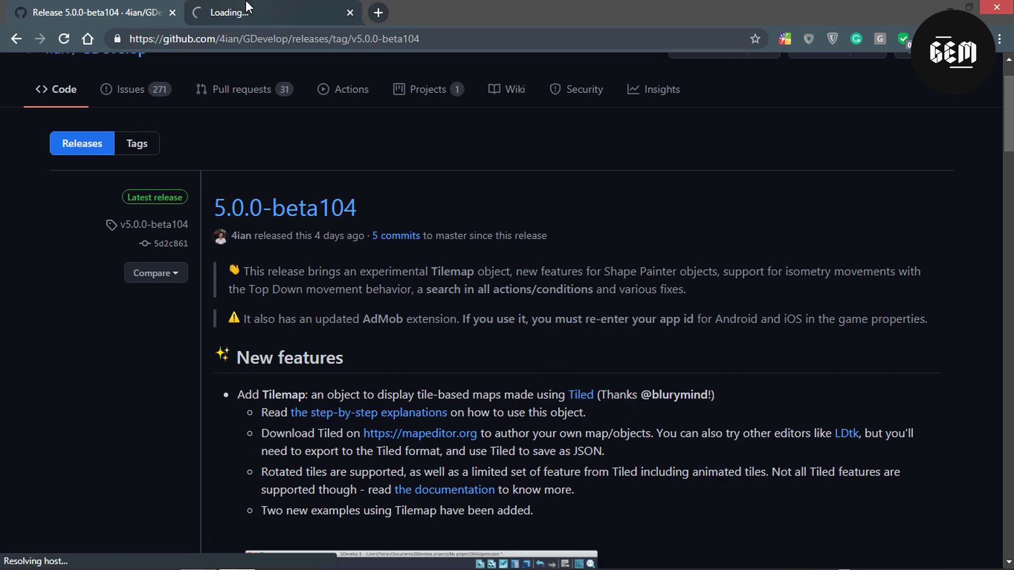
pyautogui.click(246, 3)
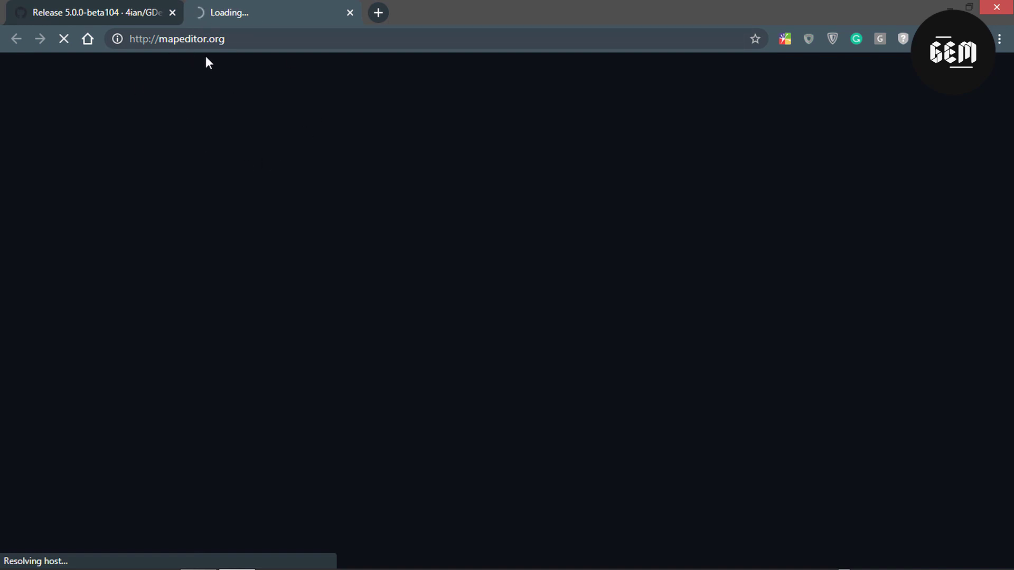
pyautogui.click(79, 11)
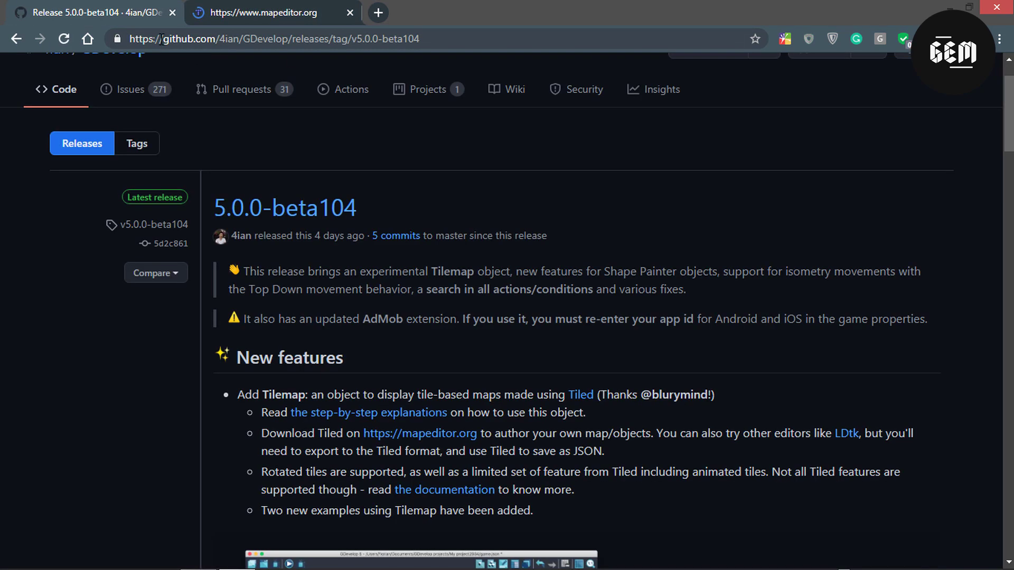
pyautogui.click(227, 11)
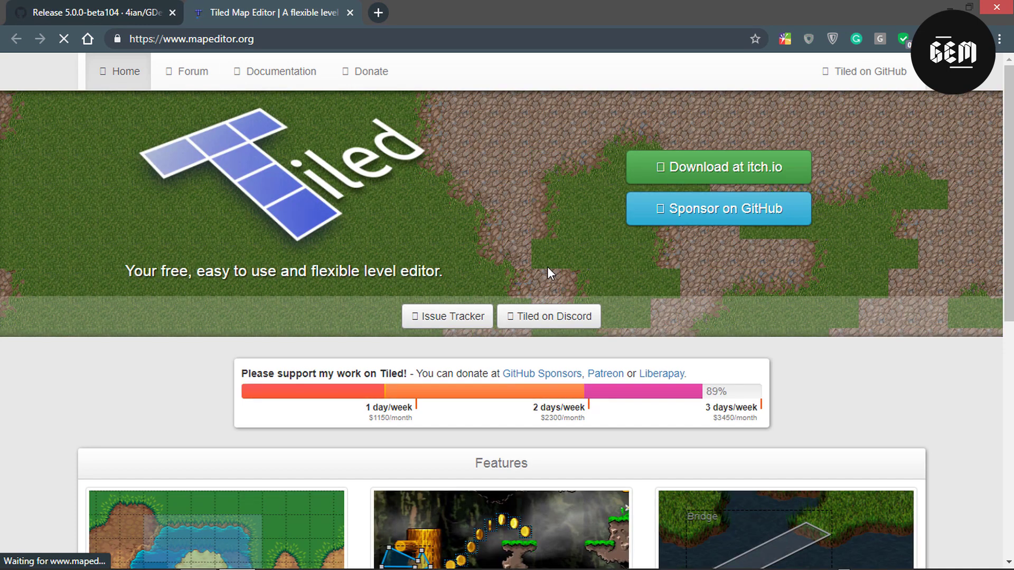
# Look over the Tiled Map Editor home page down to its features, and return to the GDevelop release notes.
pyautogui.scroll(-1, 547, 267)
pyautogui.scroll(-1, 547, 267)
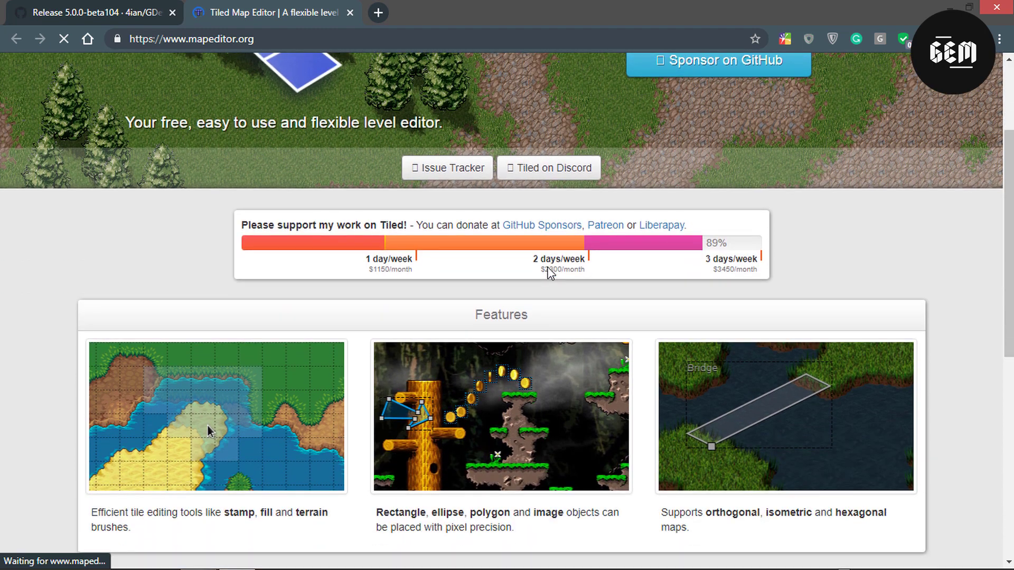
pyautogui.click(111, 21)
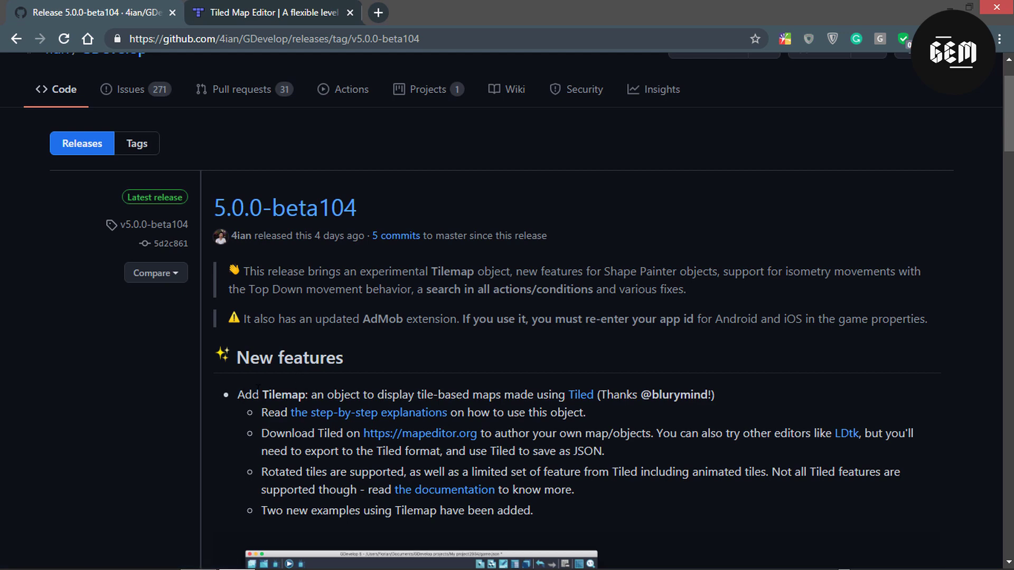
pyautogui.scroll(-1, 462, 296)
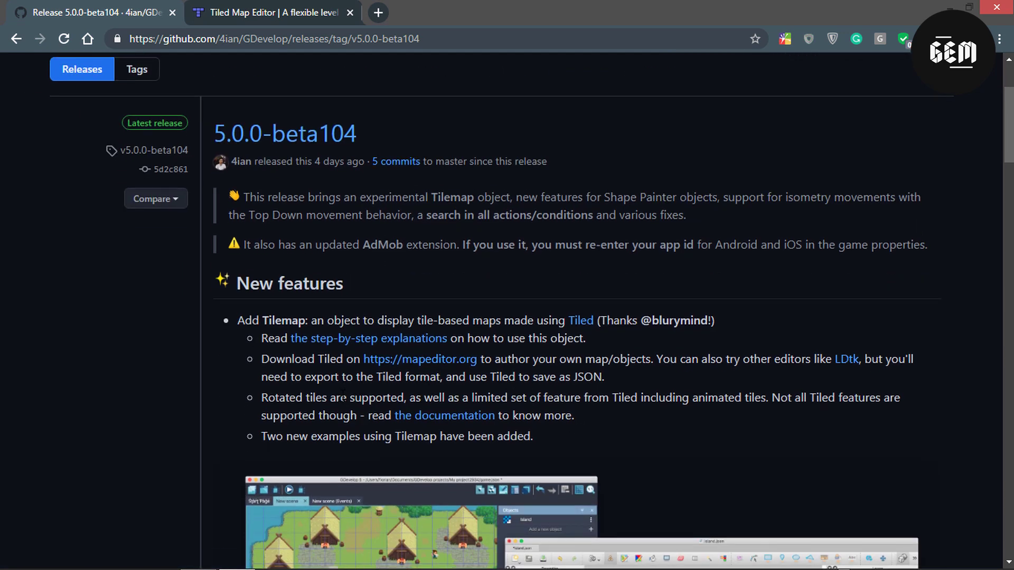
# Switch to the GDevelop 5 application.
pyautogui.hotkey('alt', 'Tab')
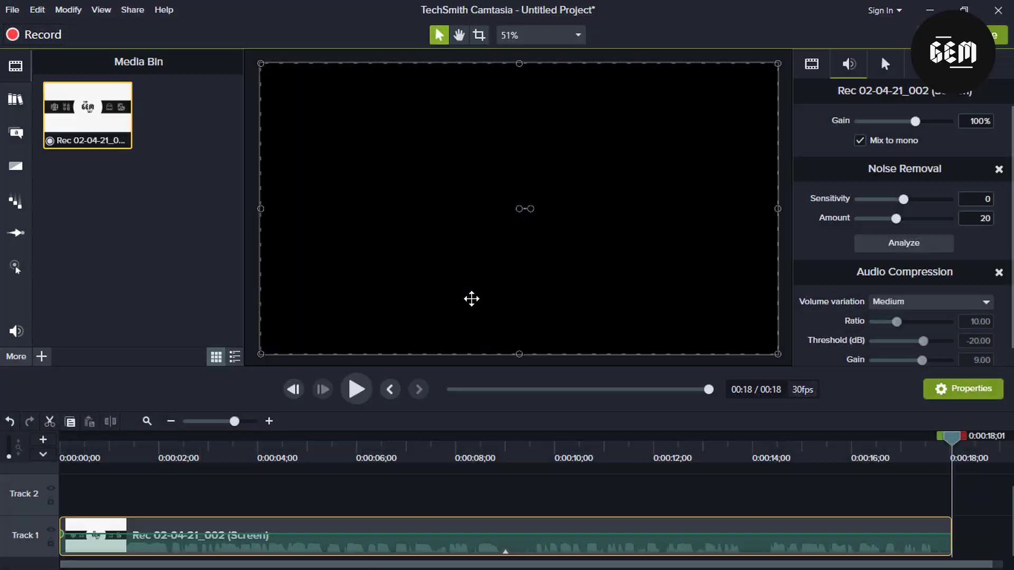
pyautogui.hotkey('alt', 'Tab')
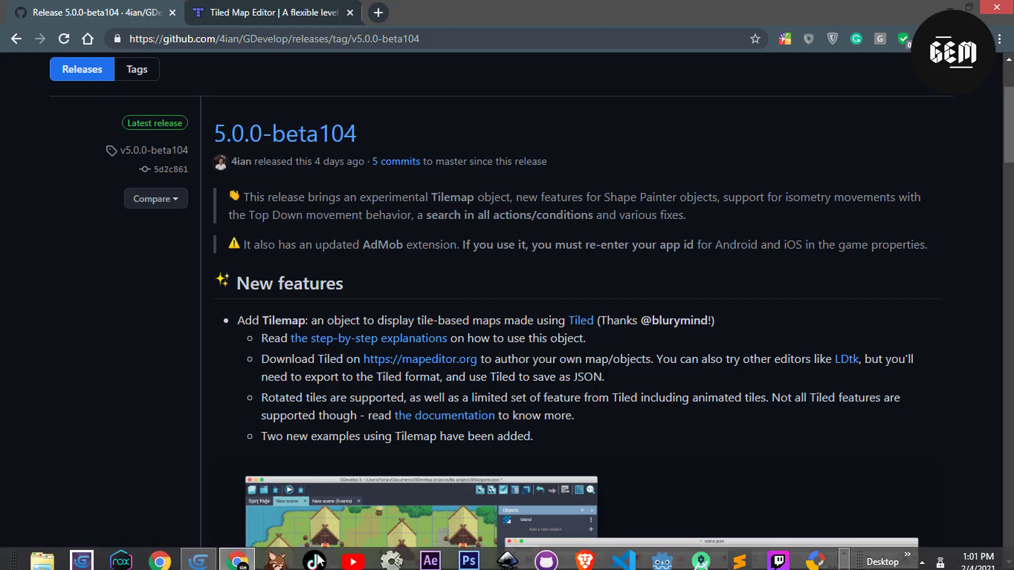
pyautogui.click(198, 554)
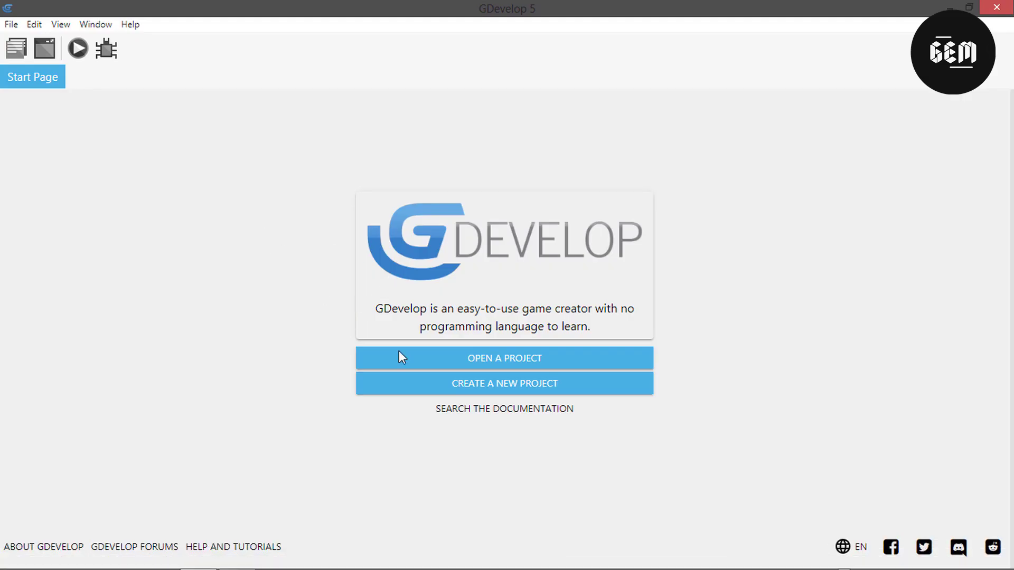
# Create a new project from the Empty game starter and add a scene to it.
pyautogui.click(440, 388)
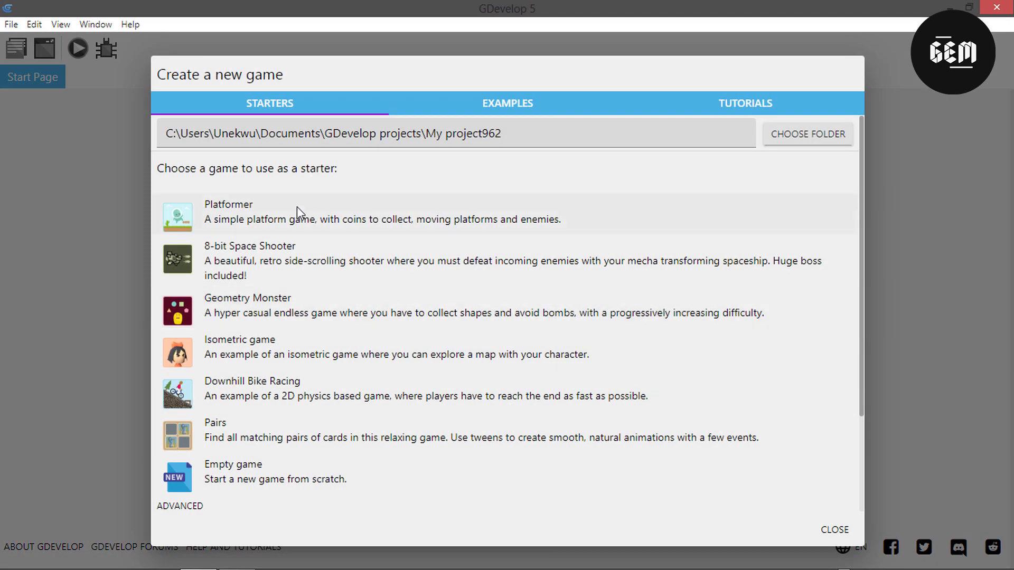
pyautogui.click(315, 474)
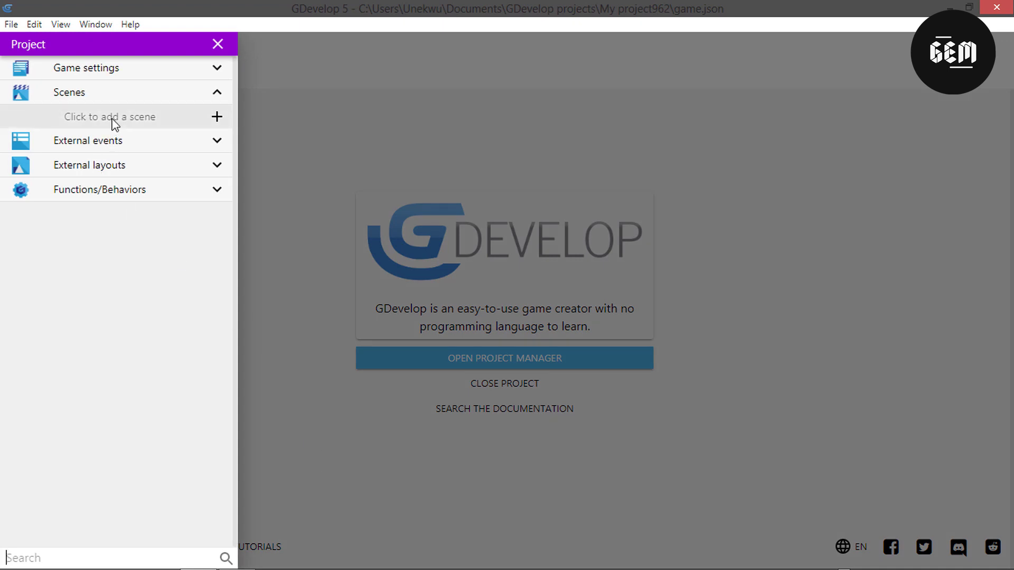
pyautogui.click(115, 124)
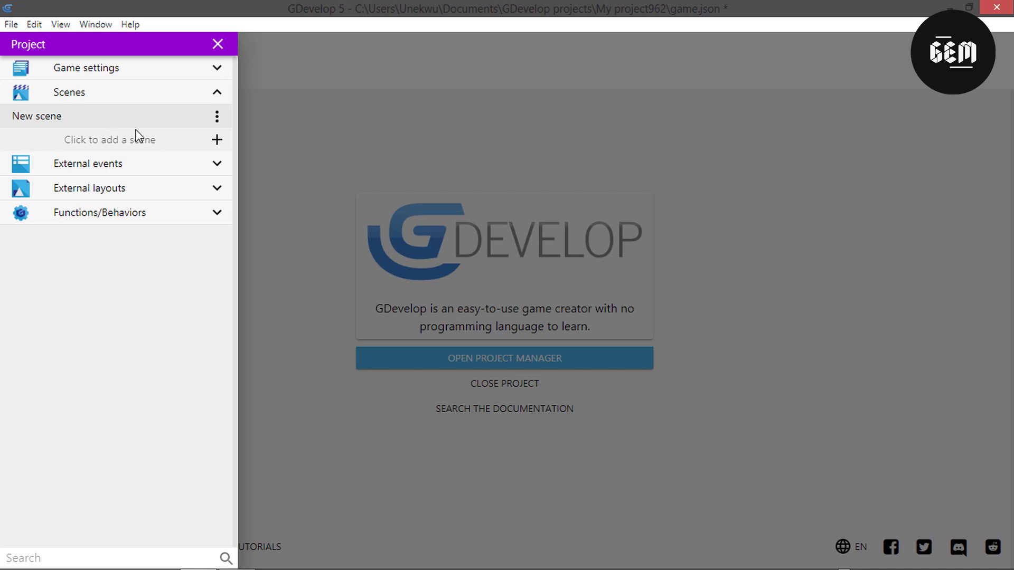
pyautogui.click(358, 214)
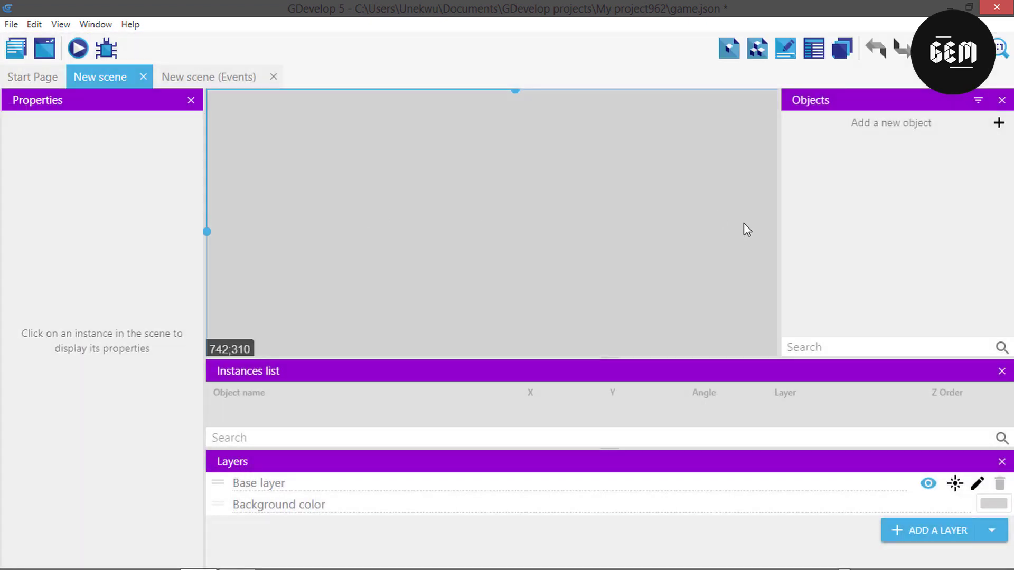
# Show the experimental object types and add a Tilemap object to the scene.
pyautogui.click(884, 125)
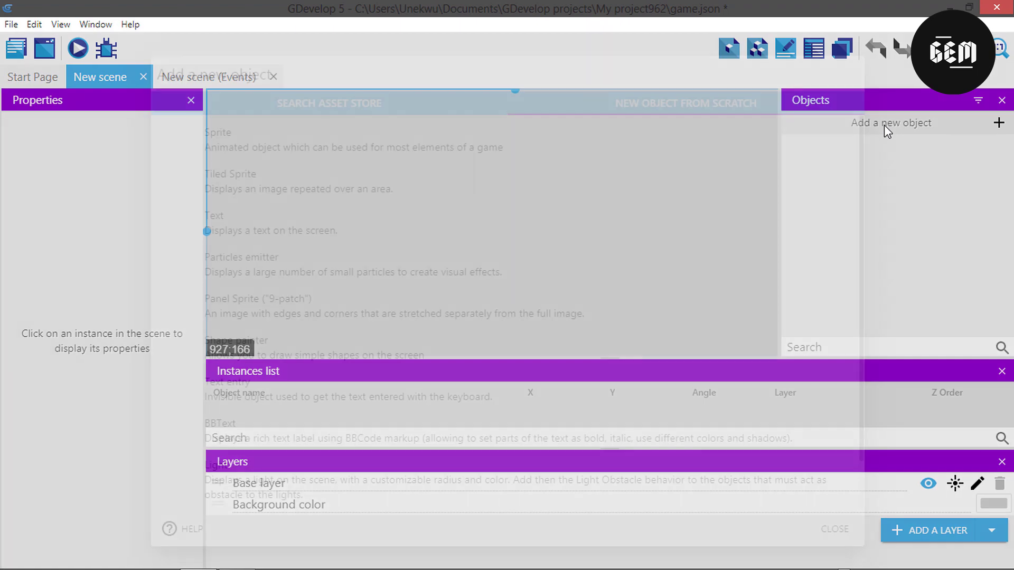
pyautogui.scroll(-1, 457, 248)
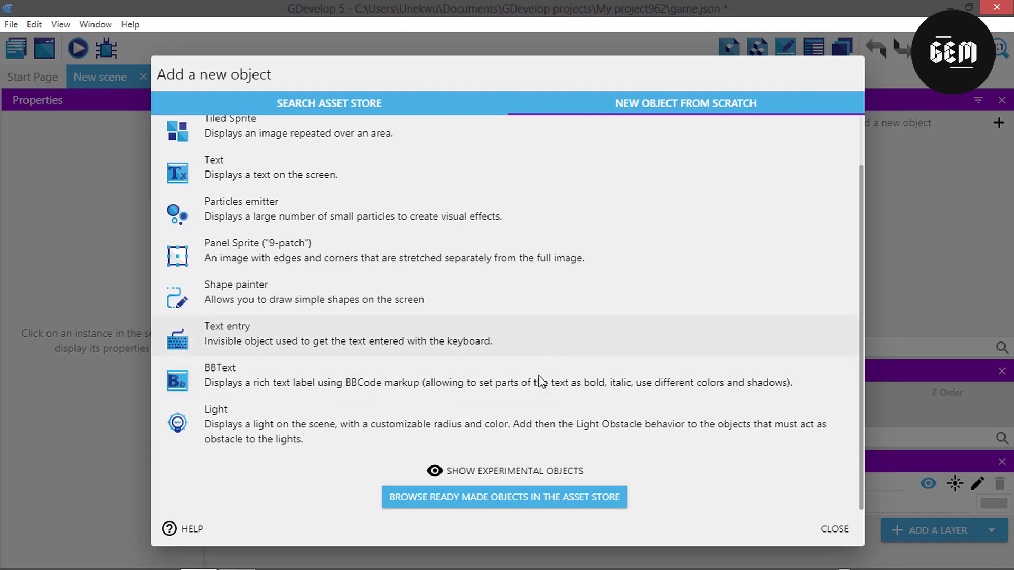
pyautogui.click(527, 470)
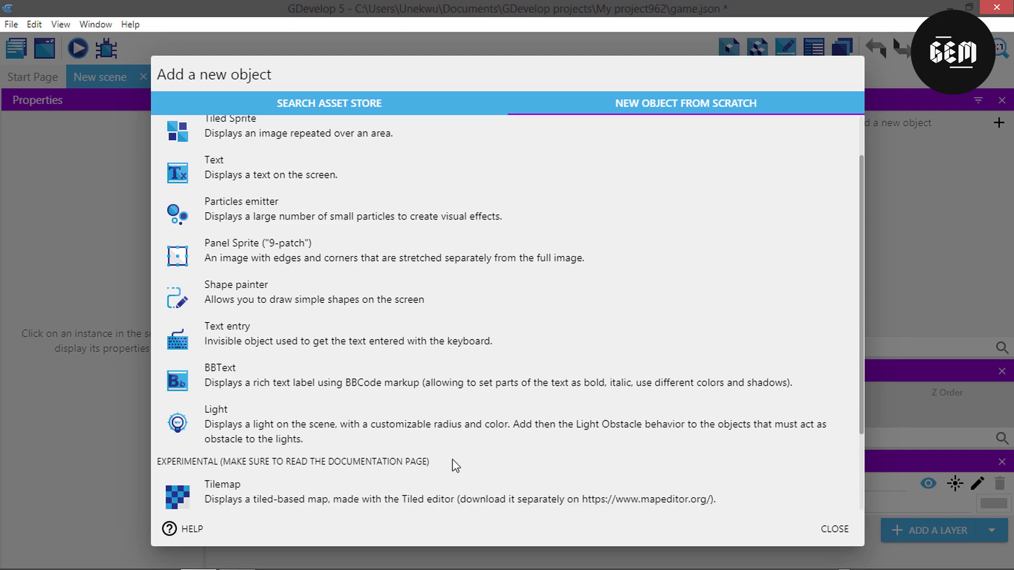
pyautogui.scroll(-2, 449, 444)
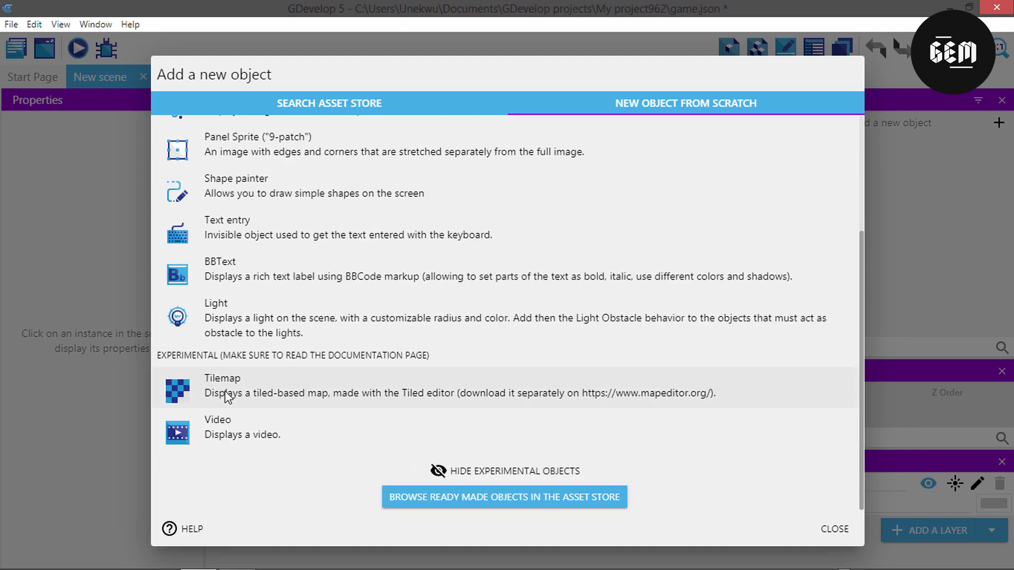
pyautogui.click(227, 396)
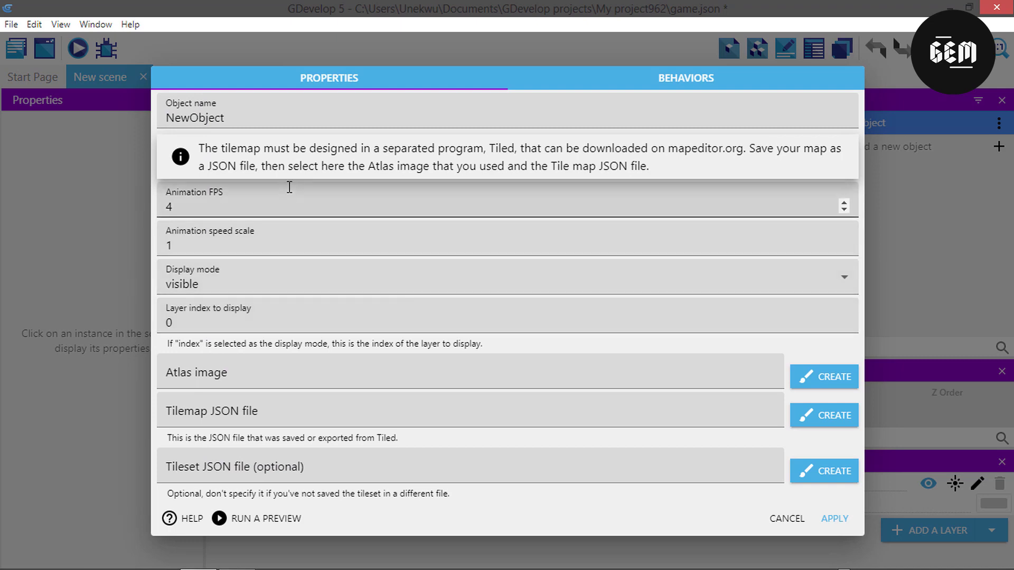
# Examine the Tilemap object's animation, layer index, atlas image and JSON file fields, and return to the release notes in Chrome.
pyautogui.click(284, 206)
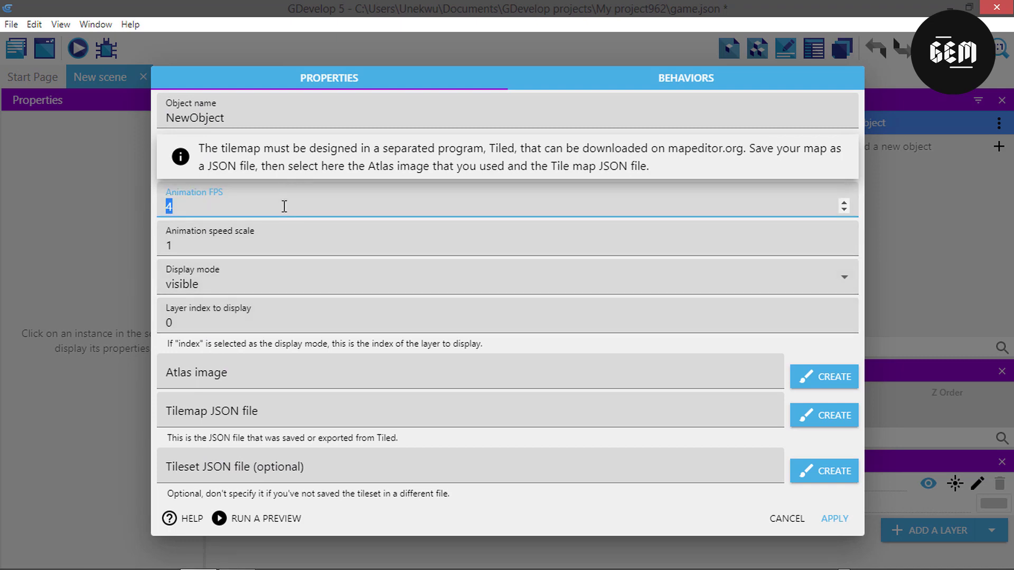
pyautogui.click(291, 234)
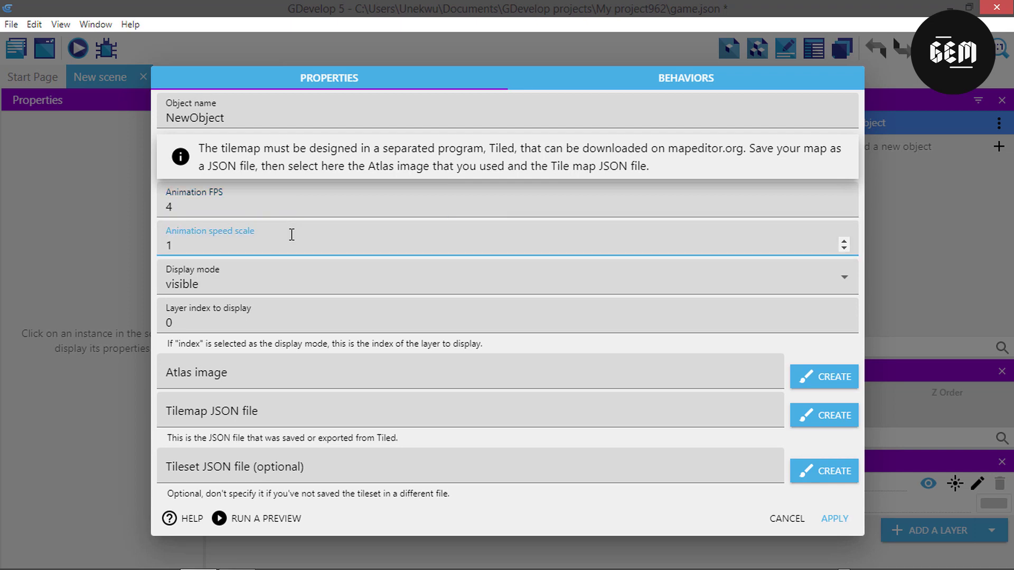
pyautogui.click(248, 319)
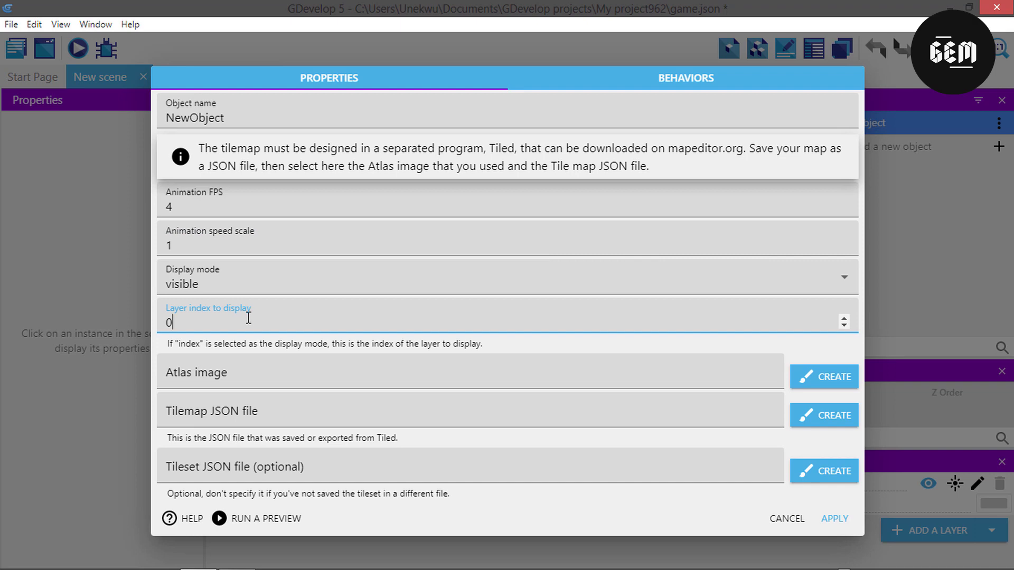
pyautogui.click(228, 374)
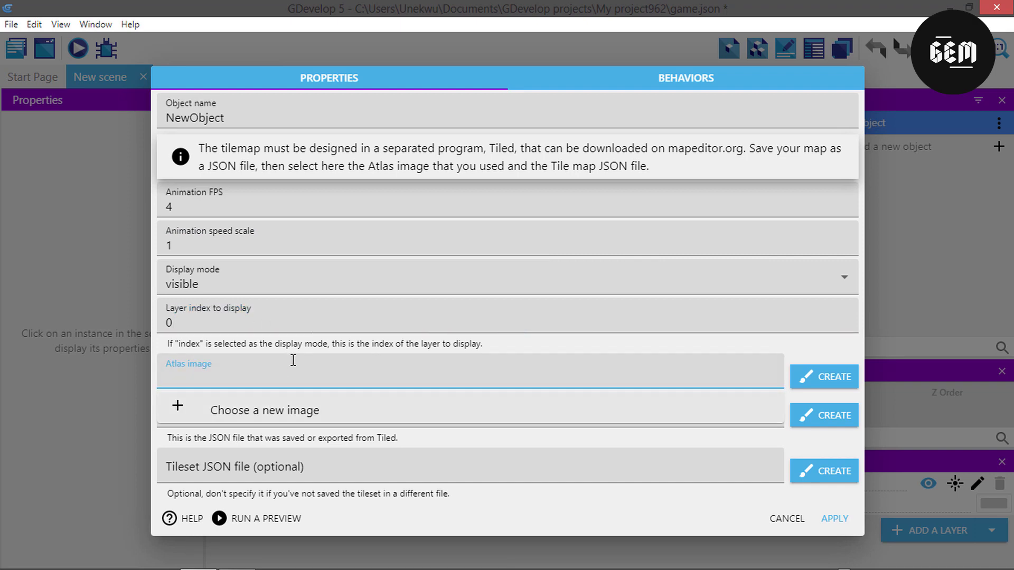
pyautogui.click(269, 411)
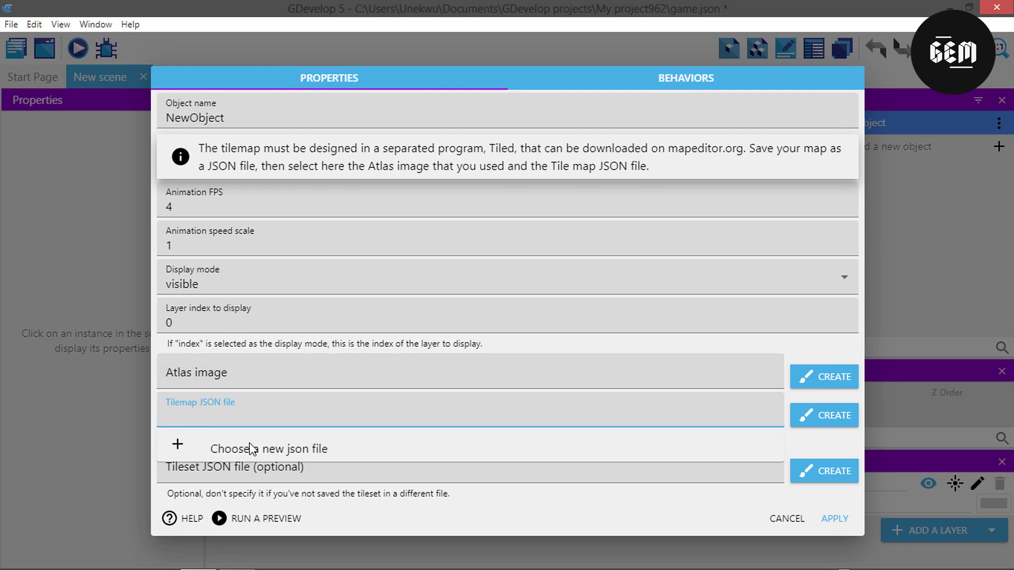
pyautogui.click(290, 471)
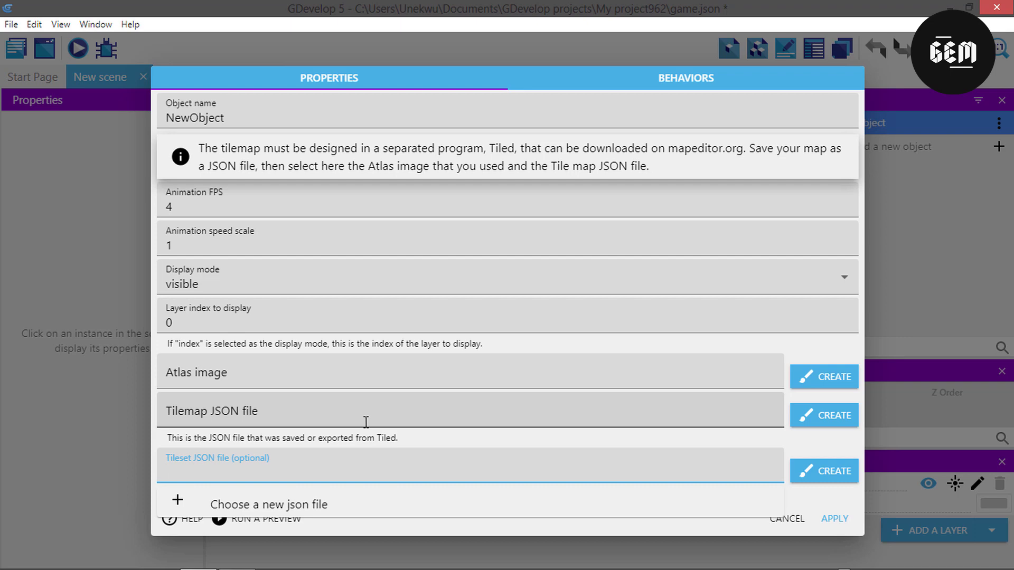
pyautogui.hotkey('alt', 'Tab')
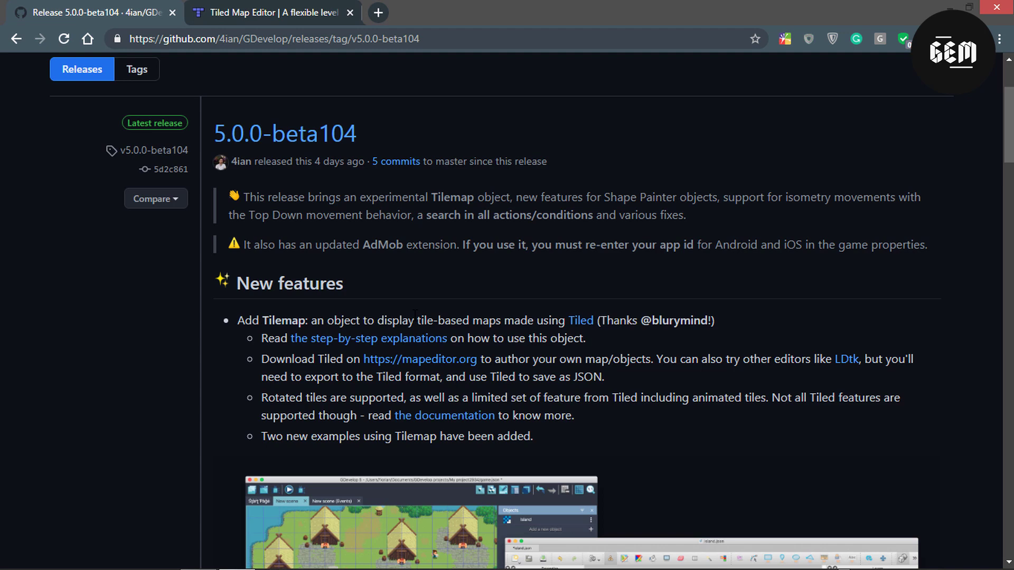
# Look over the Tiled Map Editor website and the Tilemap entry in the beta104 release notes.
pyautogui.click(224, 6)
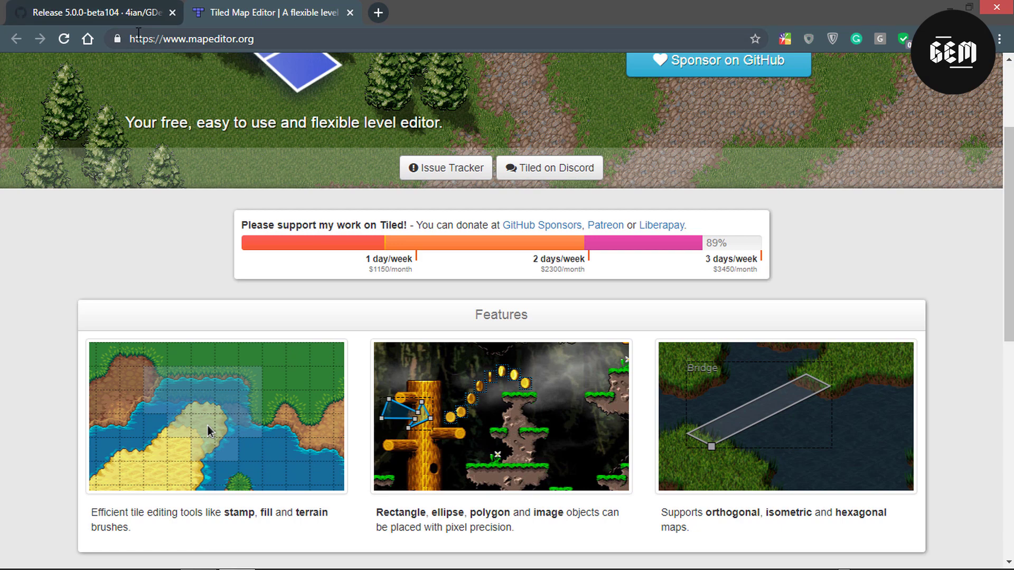
pyautogui.click(103, 11)
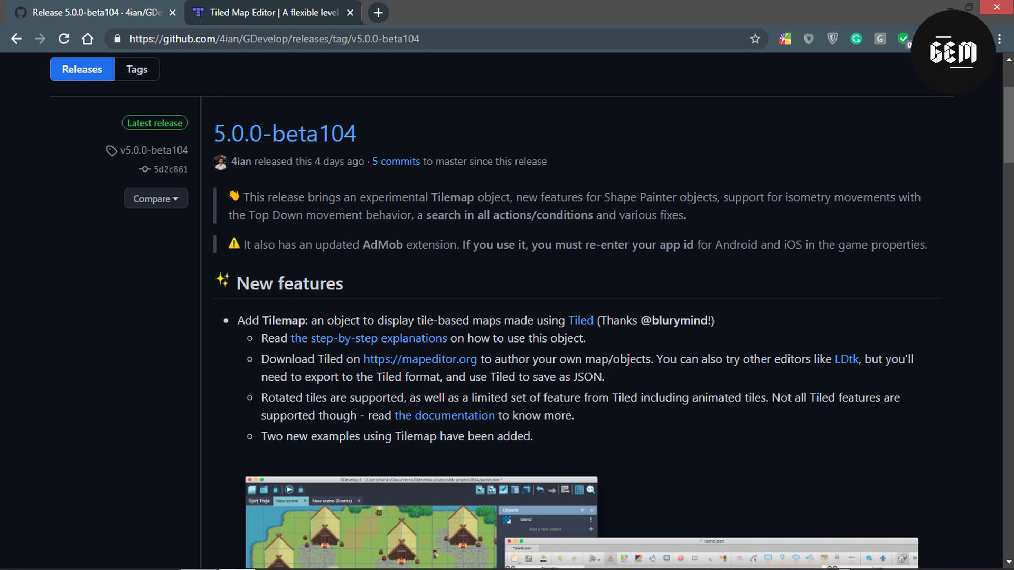
pyautogui.scroll(-2, 302, 371)
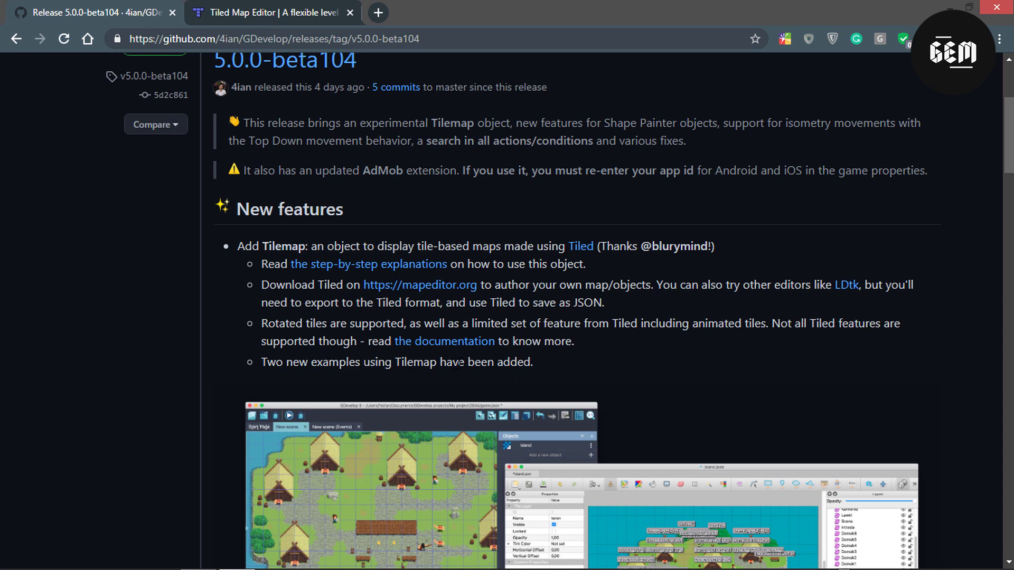
# Switch to GDevelop and create a new project from the "Platformer with tilemap" example, filtering the examples by the Tilemap tag.
pyautogui.hotkey('alt', 'Tab')
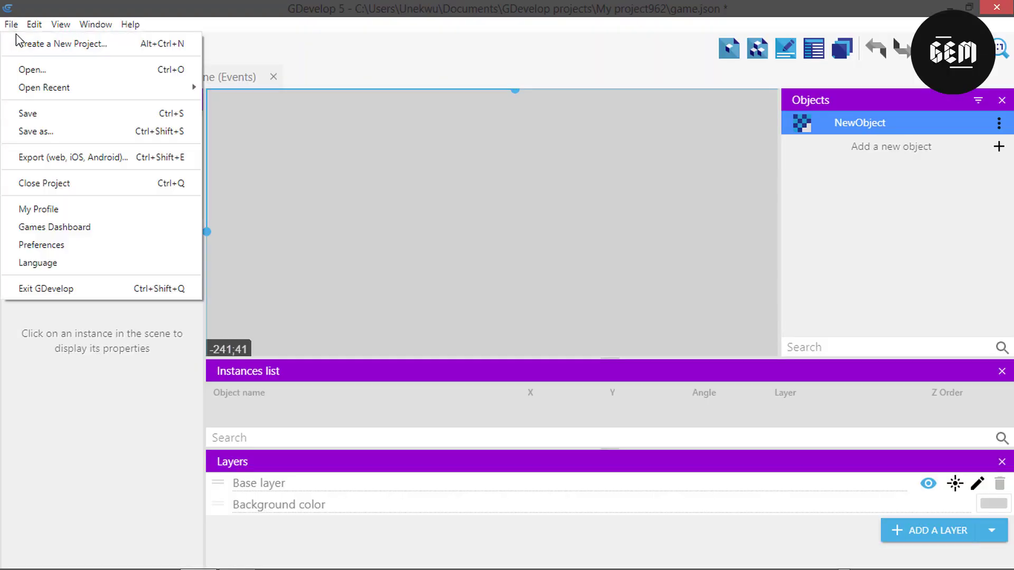
pyautogui.click(21, 43)
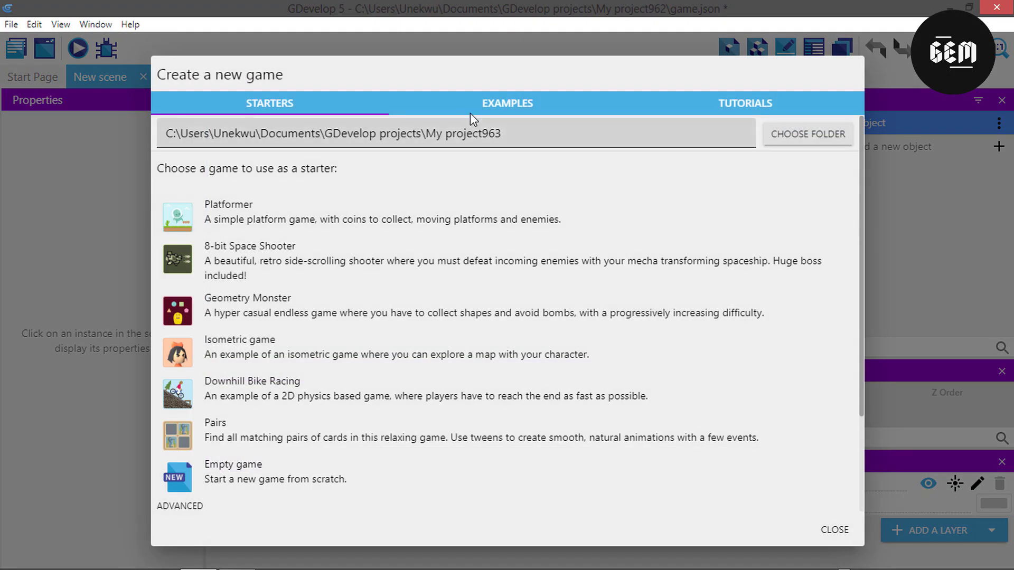
pyautogui.click(468, 112)
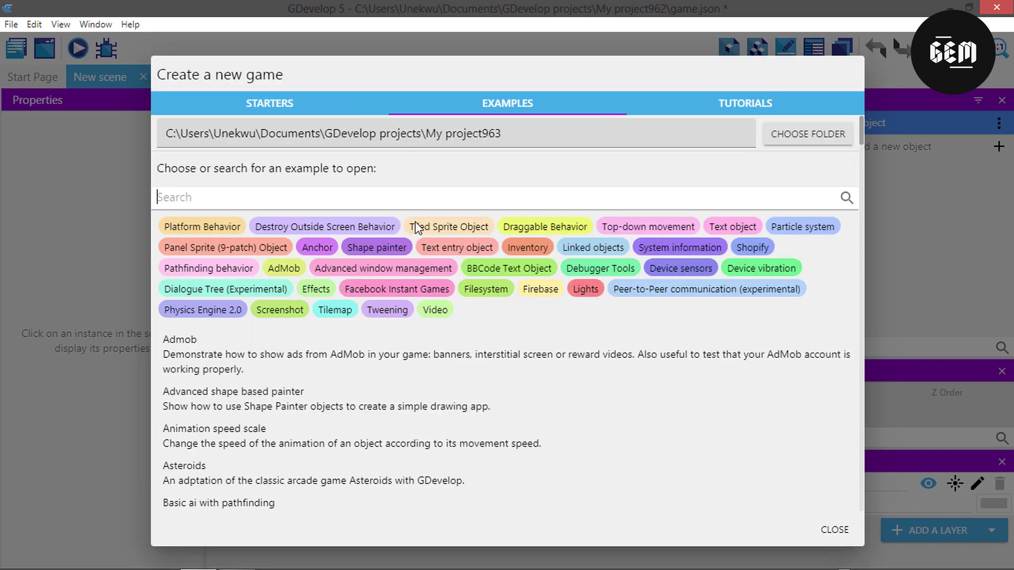
pyautogui.write('tiled')
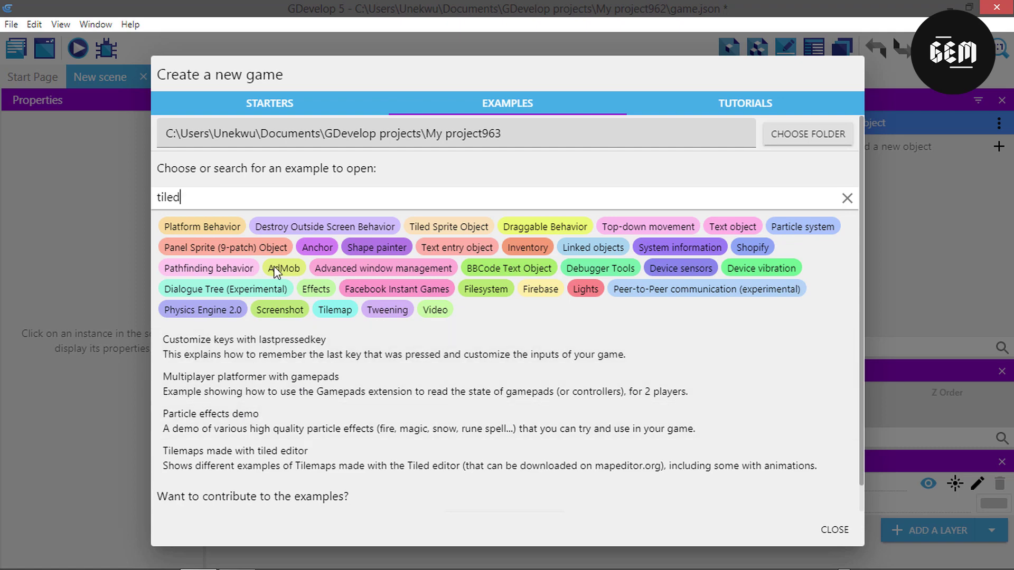
pyautogui.click(335, 310)
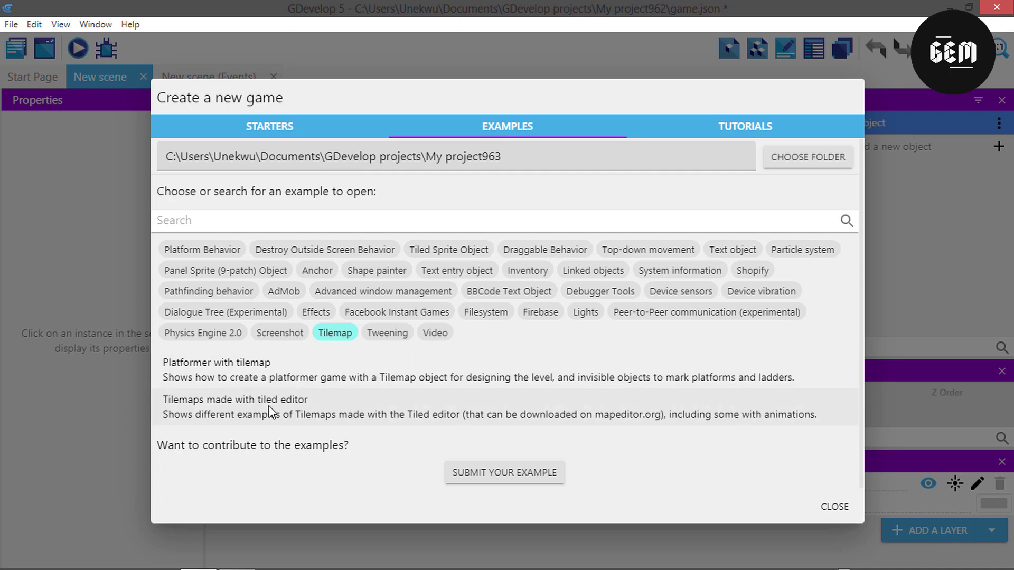
pyautogui.click(213, 377)
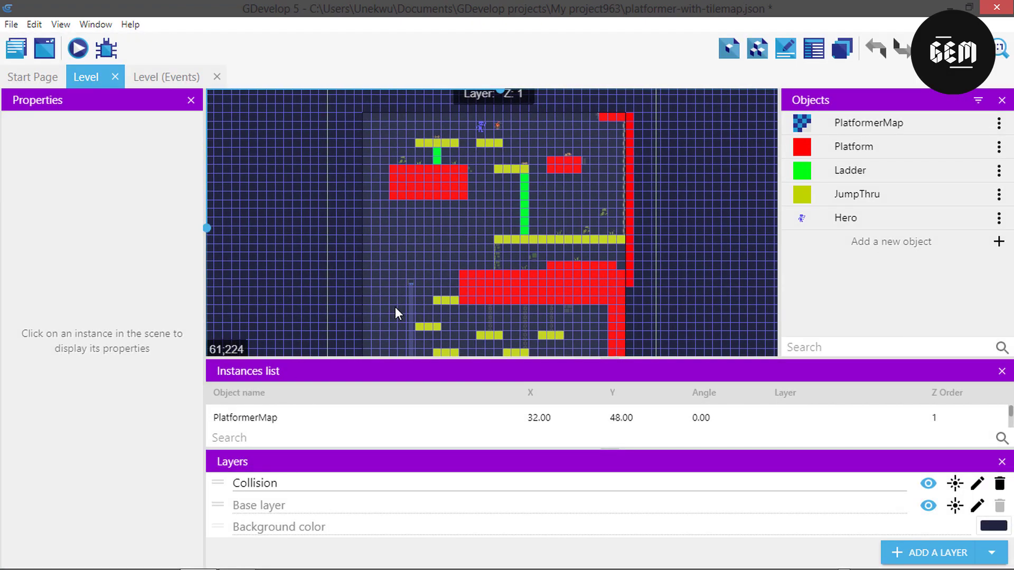
# Preview the platformer level and test the hero by running, jumping and climbing across the tilemap platforms.
pyautogui.scroll(3, 395, 306)
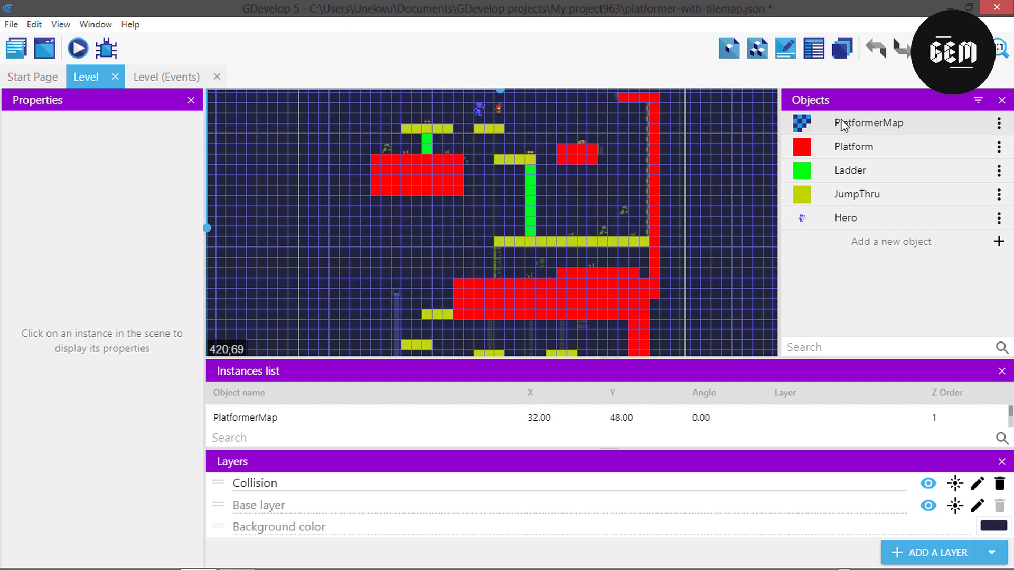
pyautogui.click(78, 49)
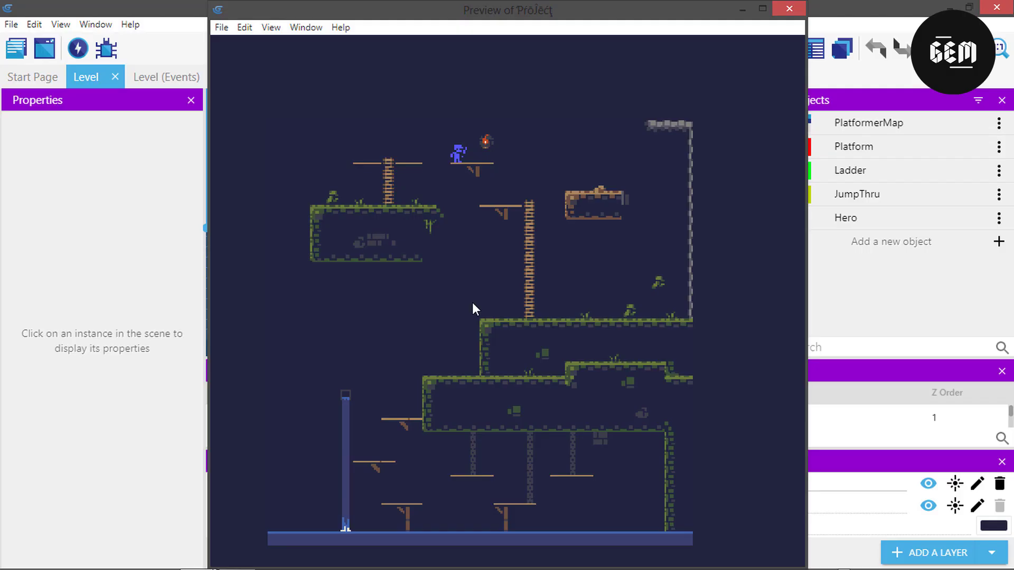
pyautogui.press('space')
pyautogui.press('Right')
pyautogui.press('Left')
pyautogui.press('Right')
pyautogui.press('Right')
pyautogui.press('Left')
pyautogui.press('Right')
pyautogui.press('Up')
pyautogui.press('Up')
pyautogui.press('space')
pyautogui.press('Left')
pyautogui.press('space')
pyautogui.press('Right')
pyautogui.press('Left')
pyautogui.press('Right')
# Create a new project from the "Tilemaps made with tiled editor" example and view its scene.
pyautogui.click(11, 24)
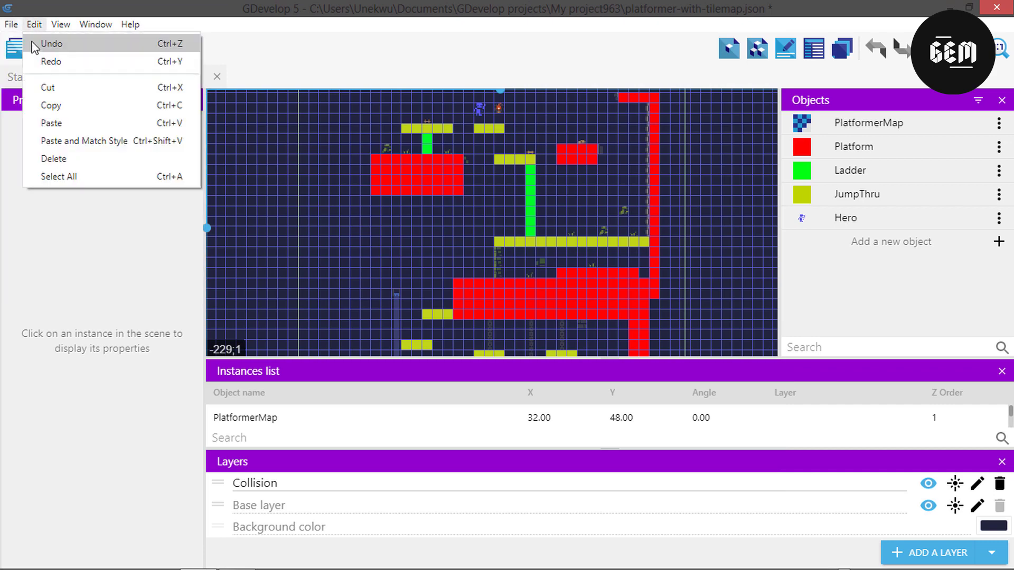
pyautogui.click(11, 24)
pyautogui.click(19, 47)
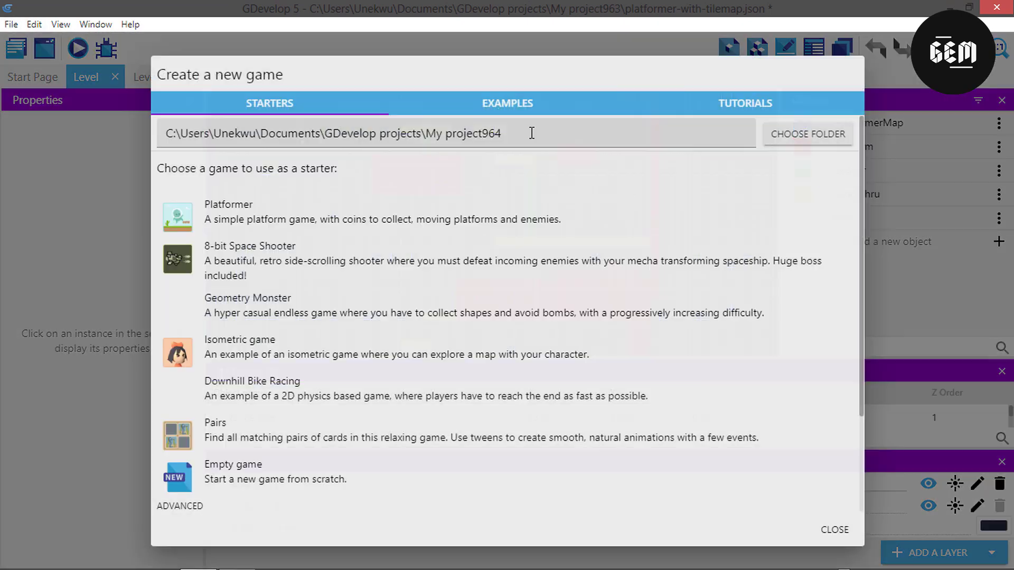
pyautogui.click(515, 104)
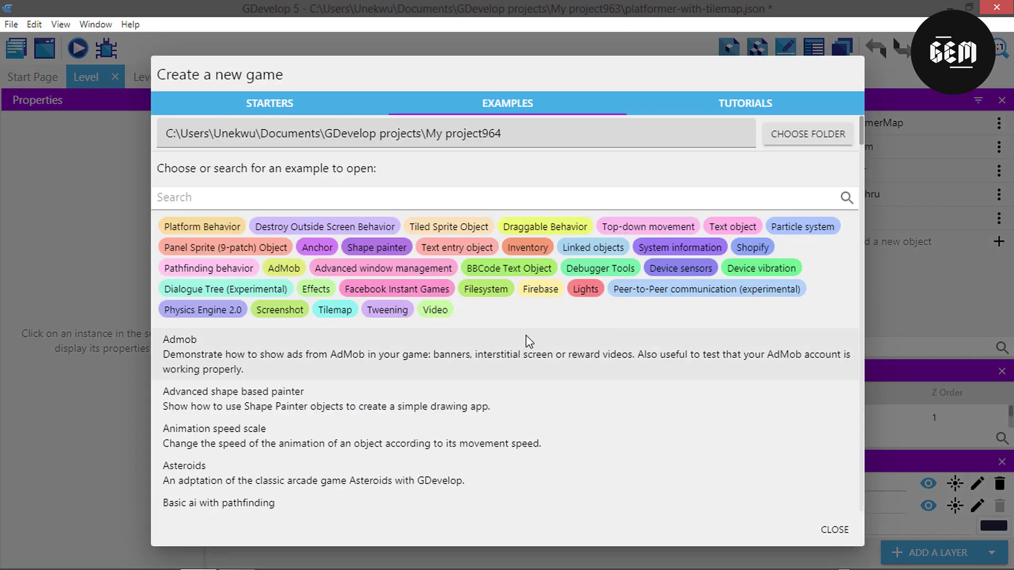
pyautogui.click(327, 312)
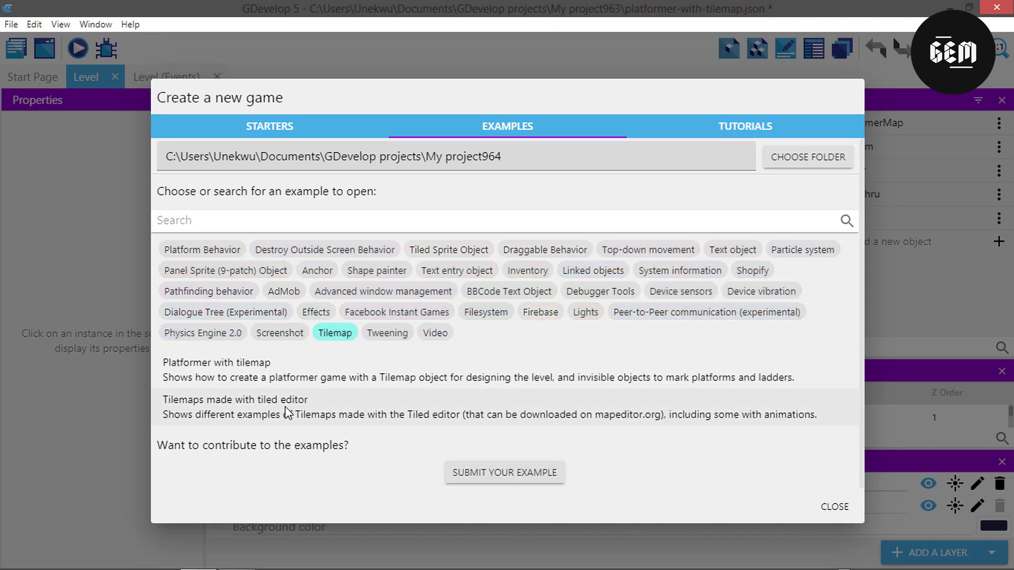
pyautogui.click(307, 403)
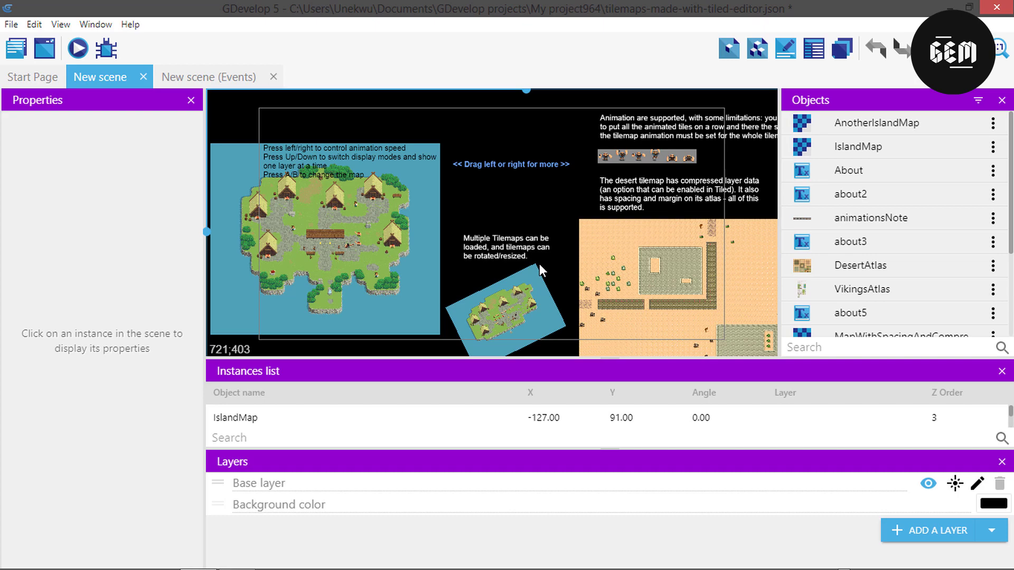
pyautogui.scroll(2, 531, 259)
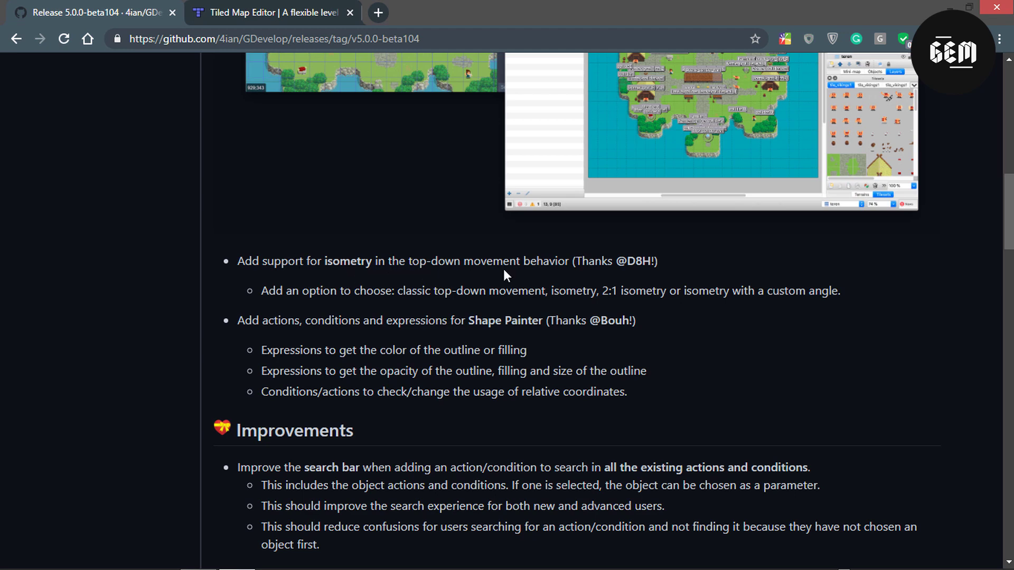
# Switch to GDevelop and add a Sprite object with the Top-down movement (4 or 8 directions) behavior to the empty scene.
pyautogui.hotkey('alt', 'Tab')
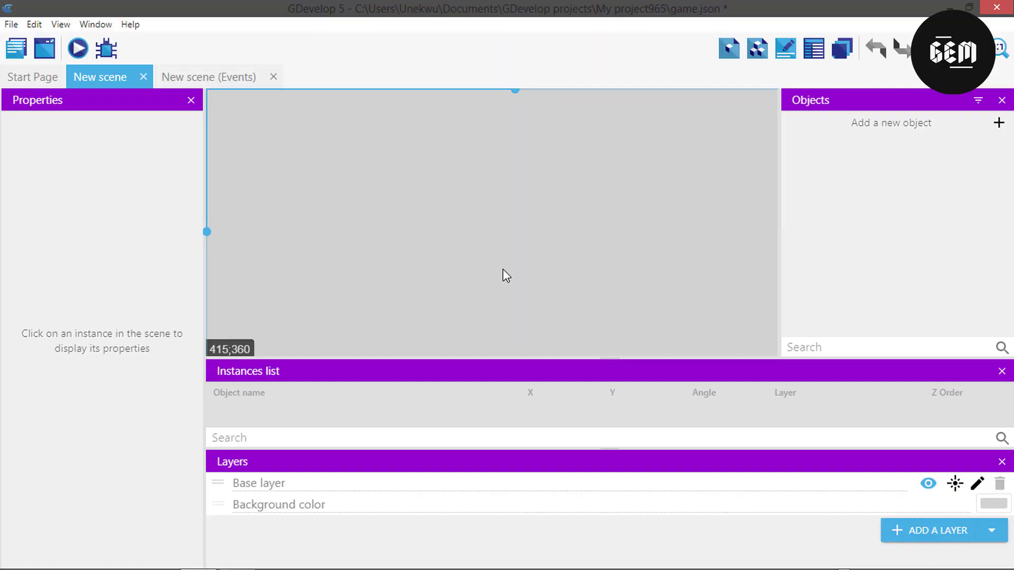
pyautogui.click(844, 135)
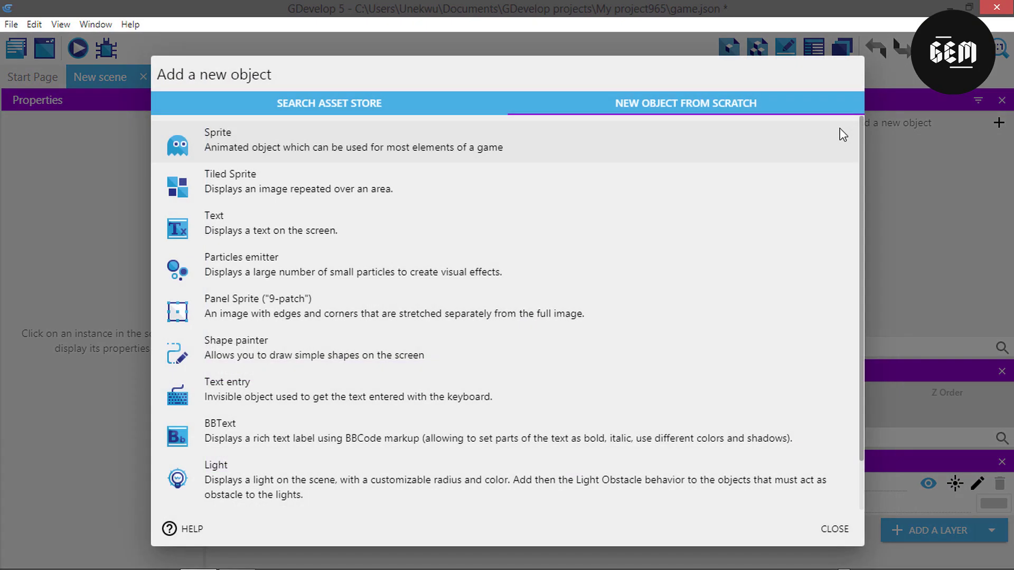
pyautogui.click(420, 159)
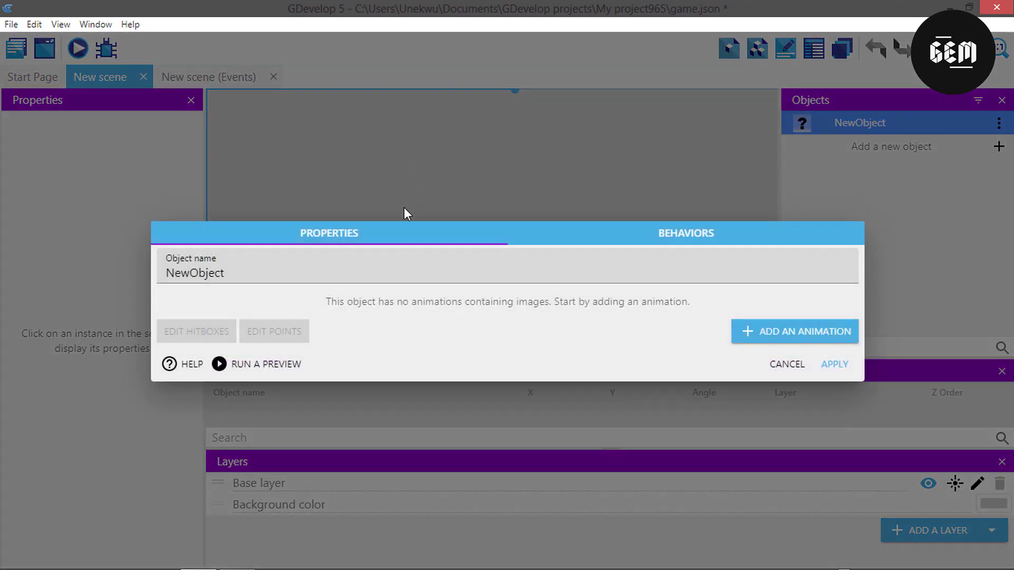
pyautogui.click(665, 239)
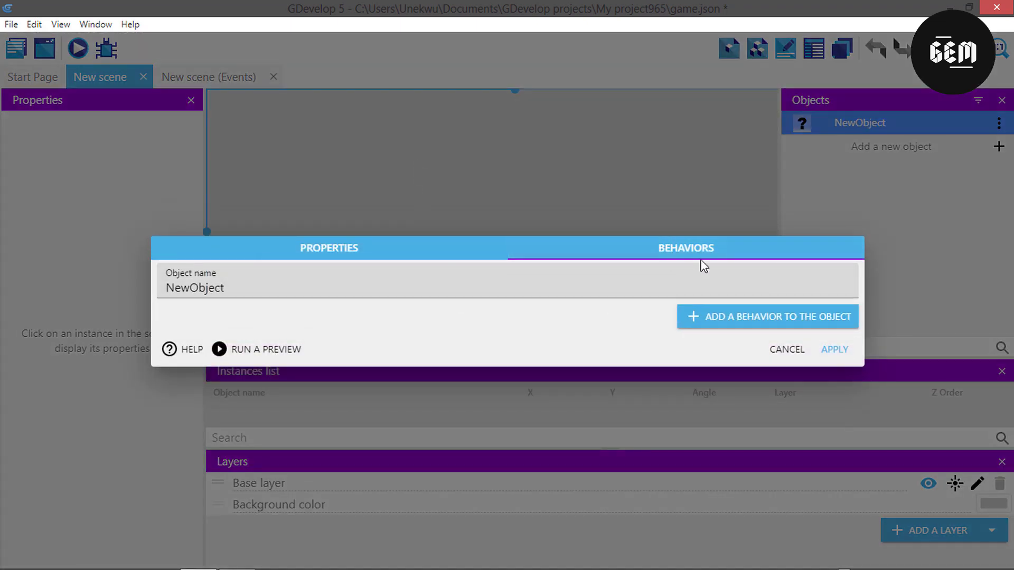
pyautogui.click(771, 315)
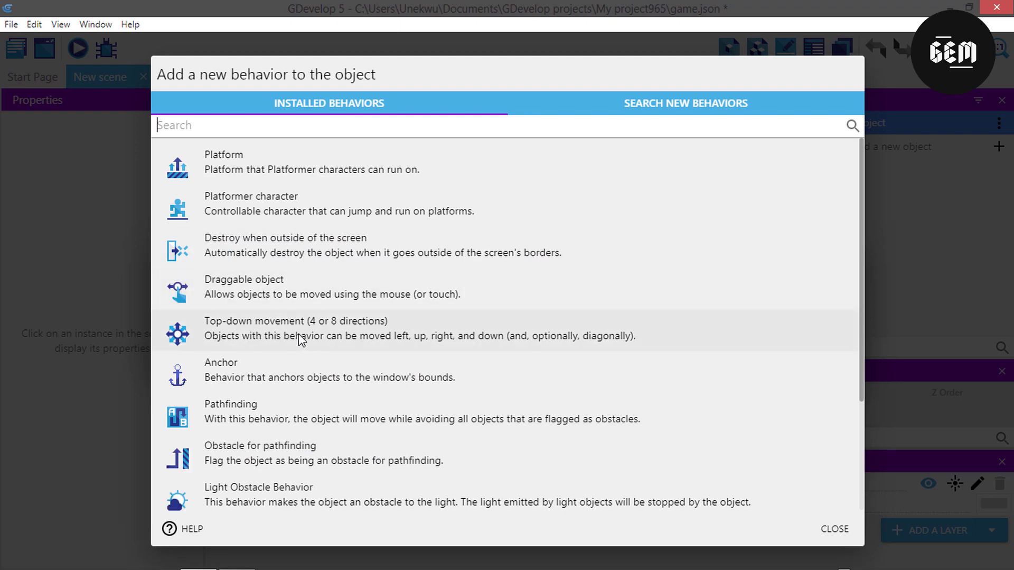
pyautogui.click(289, 334)
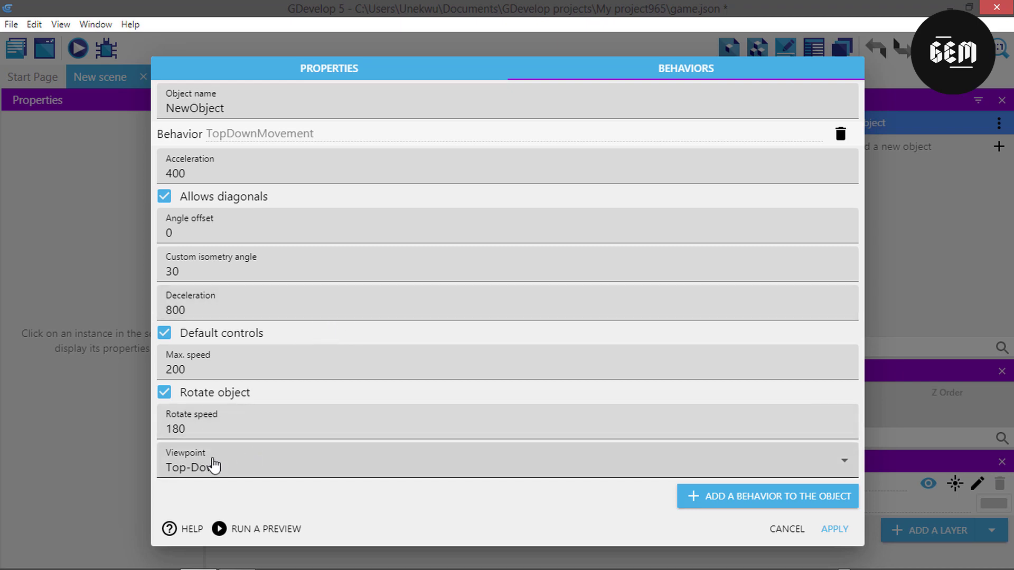
# Try the Isometry 2:1 (26.565°) viewpoint in the sprite's top-down movement settings, and discard the object's changes.
pyautogui.click(259, 473)
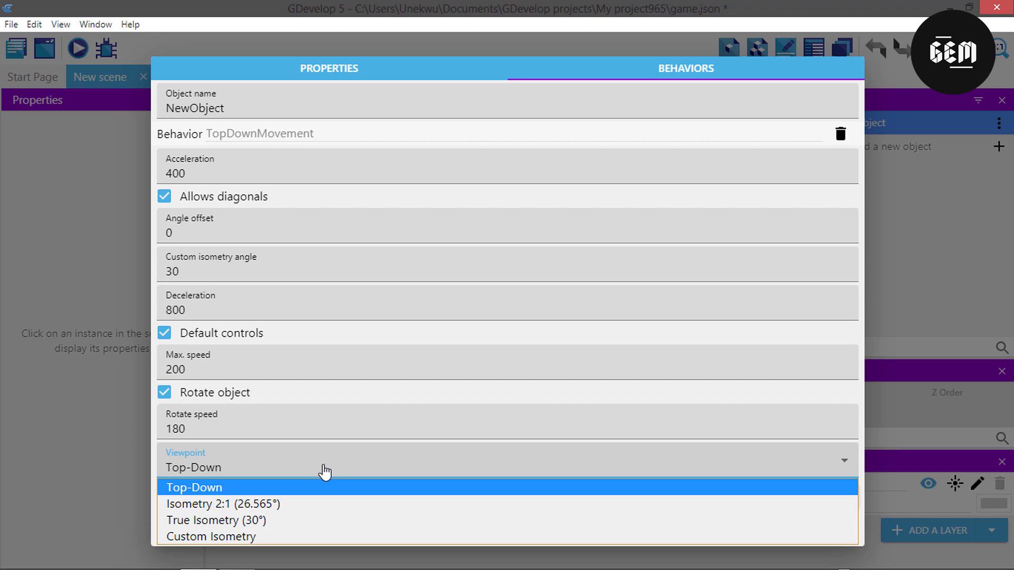
pyautogui.click(225, 507)
pyautogui.click(241, 479)
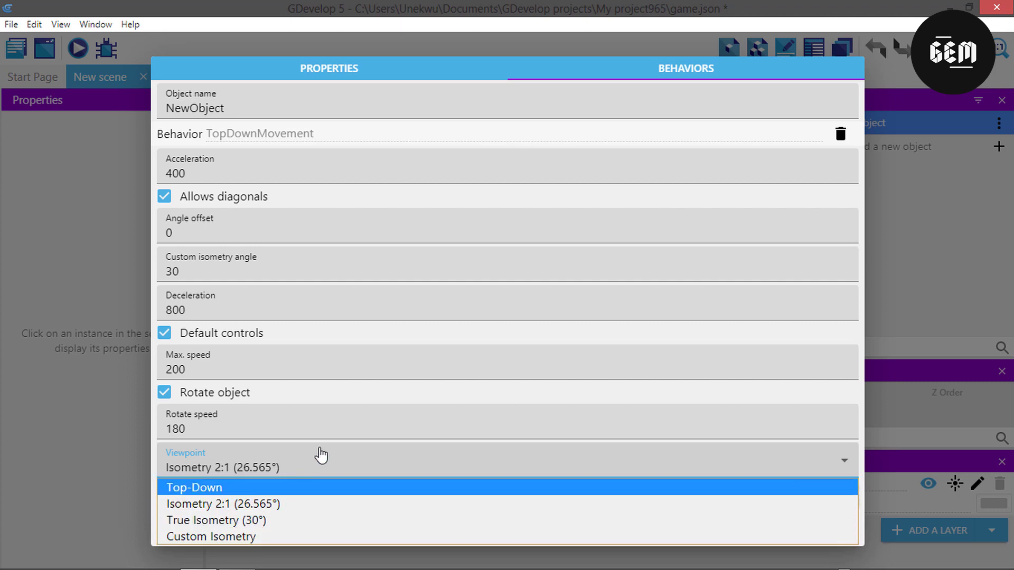
pyautogui.click(438, 373)
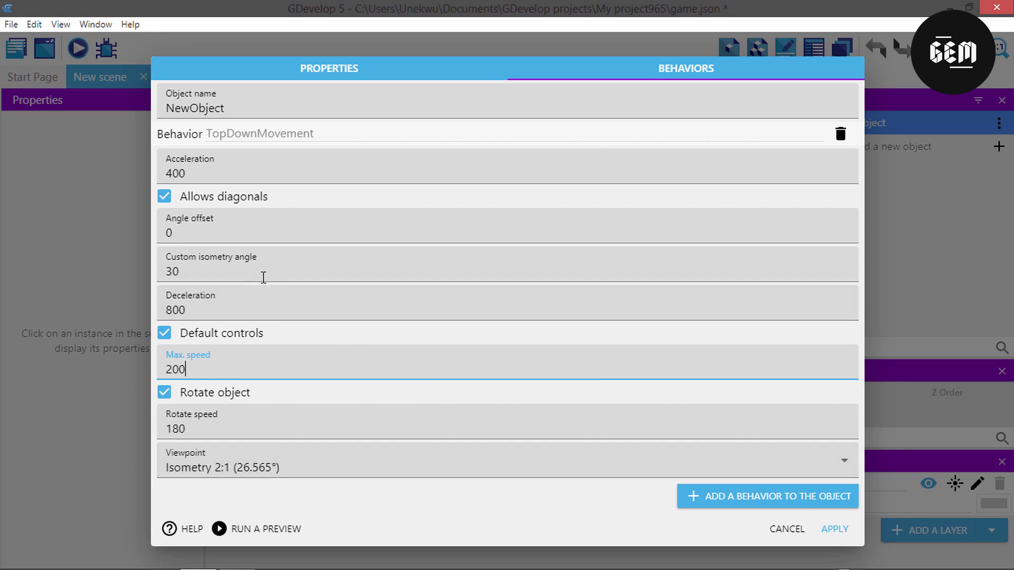
pyautogui.click(261, 274)
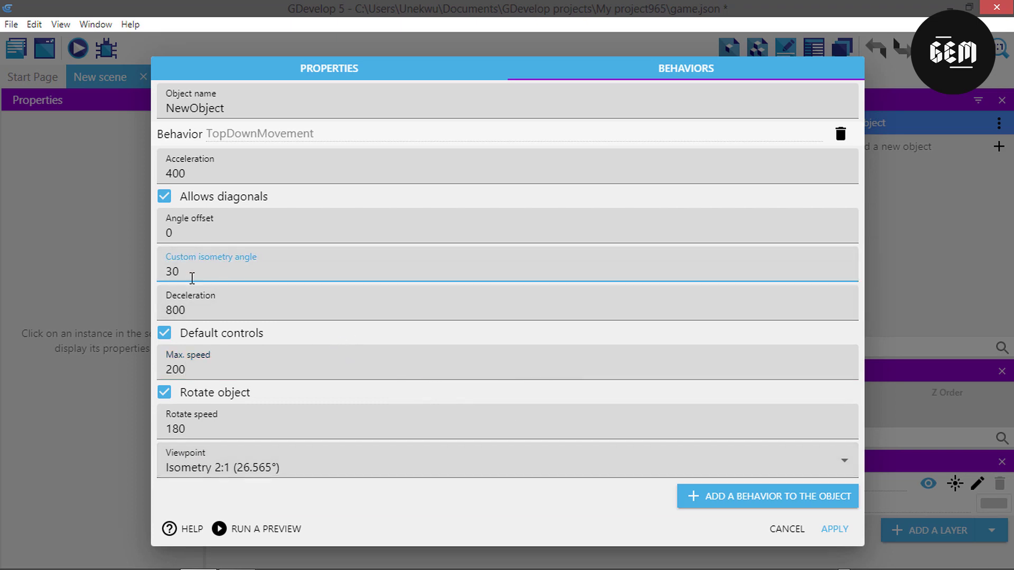
pyautogui.press('Escape')
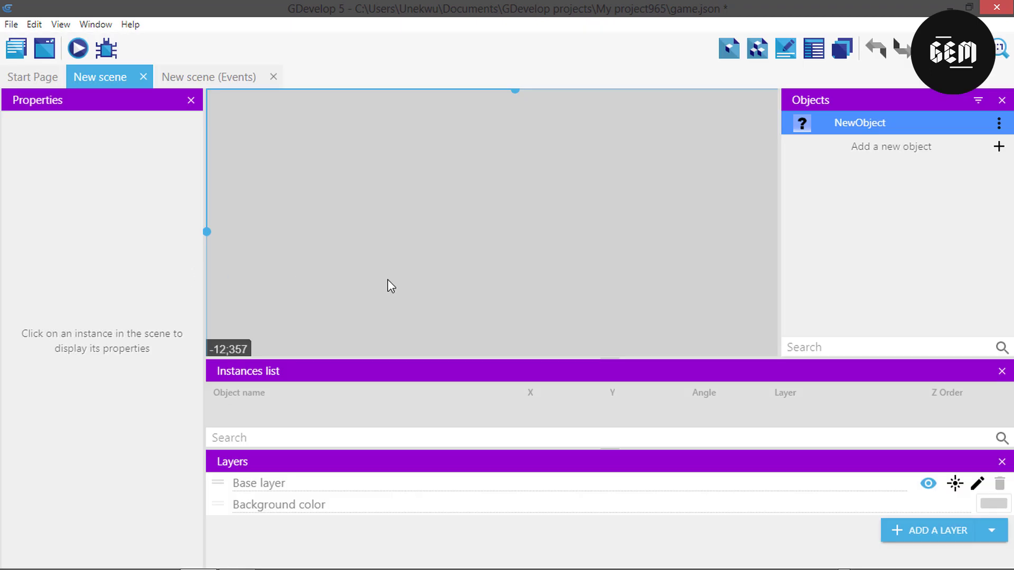
# Add the Top-down movement behavior back to the sprite object and select its custom isometry angle for editing.
pyautogui.doubleClick(891, 132)
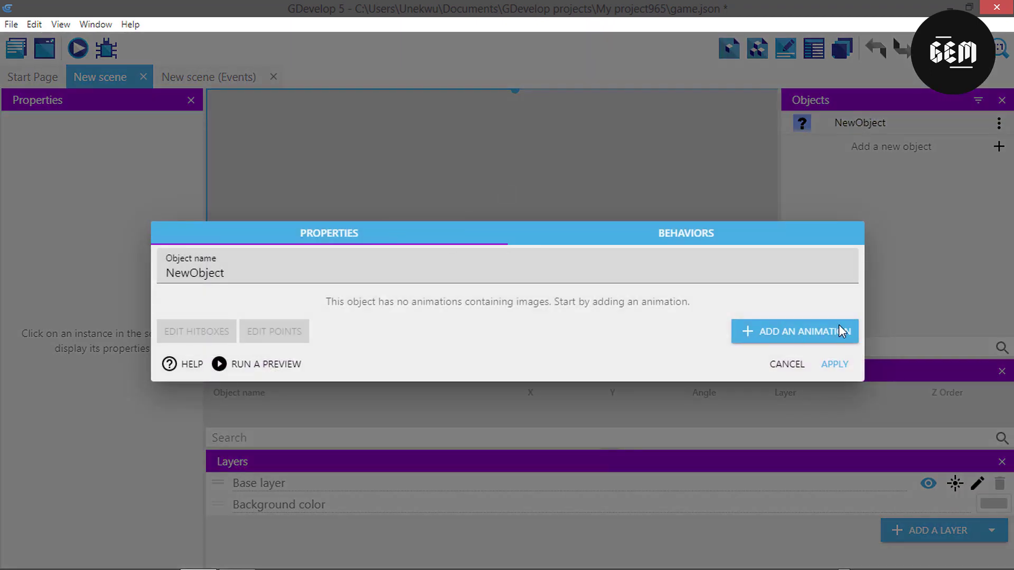
pyautogui.click(721, 245)
pyautogui.click(765, 316)
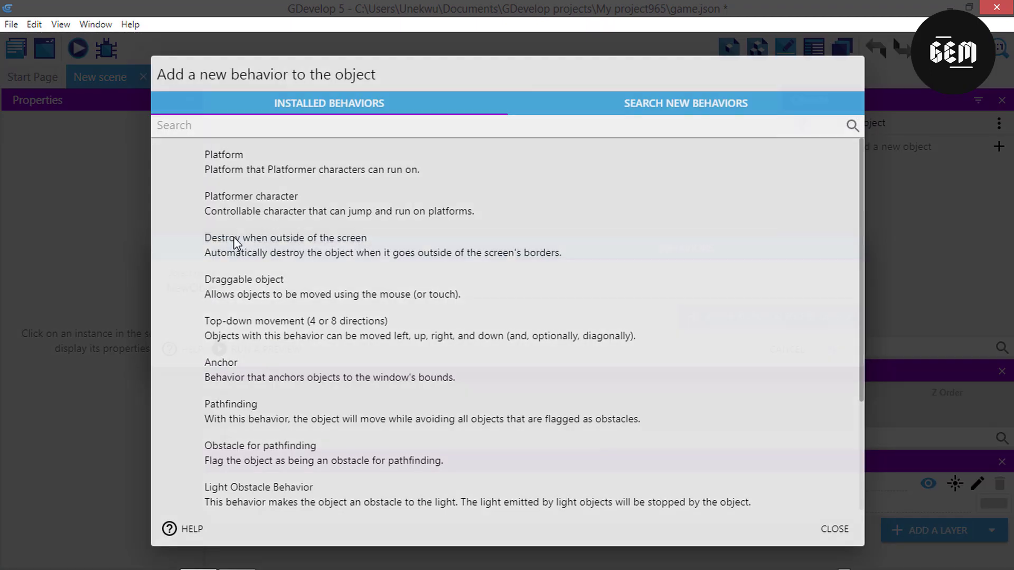
pyautogui.click(257, 323)
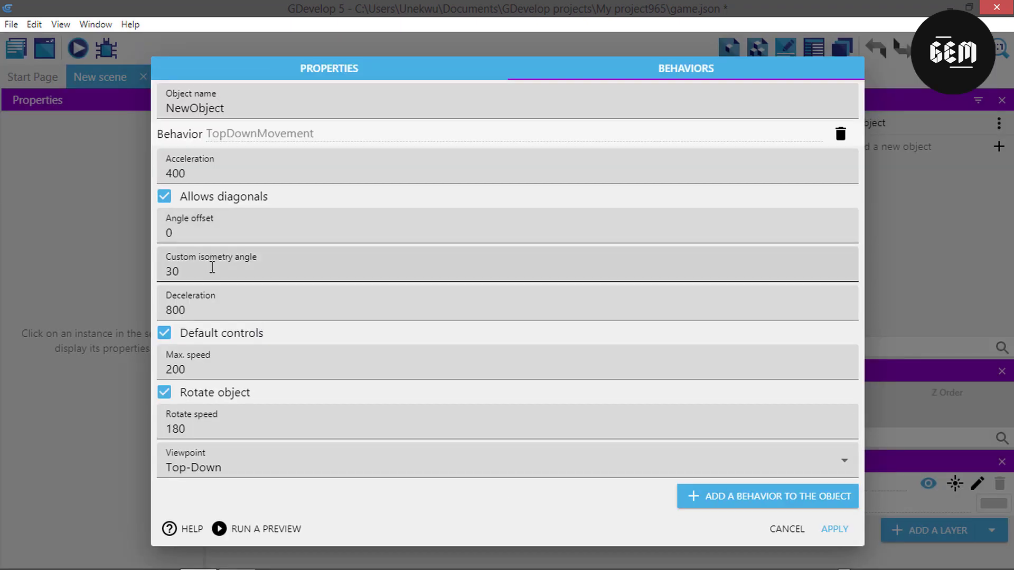
pyautogui.click(212, 268)
pyautogui.doubleClick(212, 268)
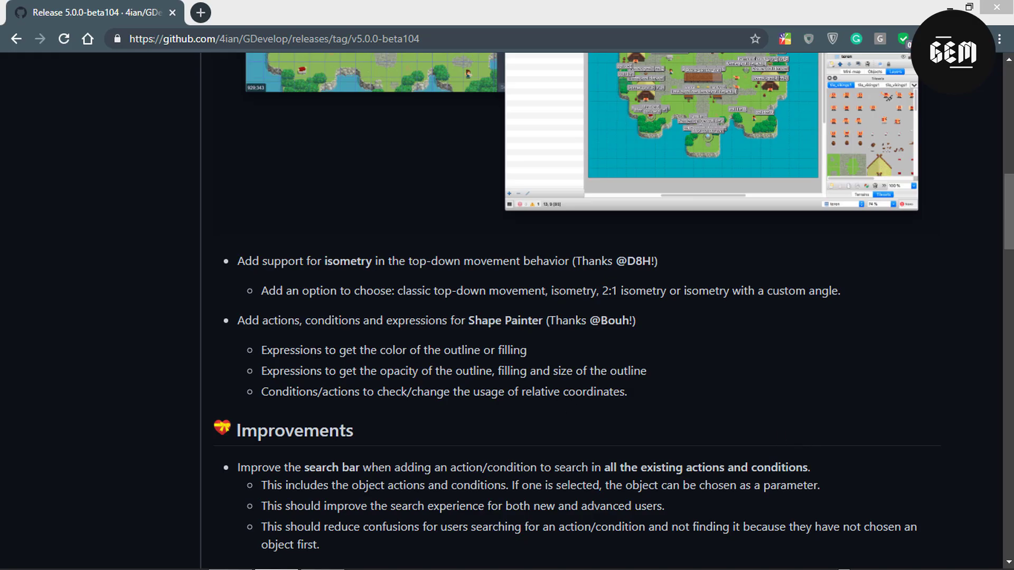
# Review the Tilemap, isometry and Shape Painter entries in the beta104 release notes, and switch back to GDevelop.
pyautogui.scroll(8, 432, 303)
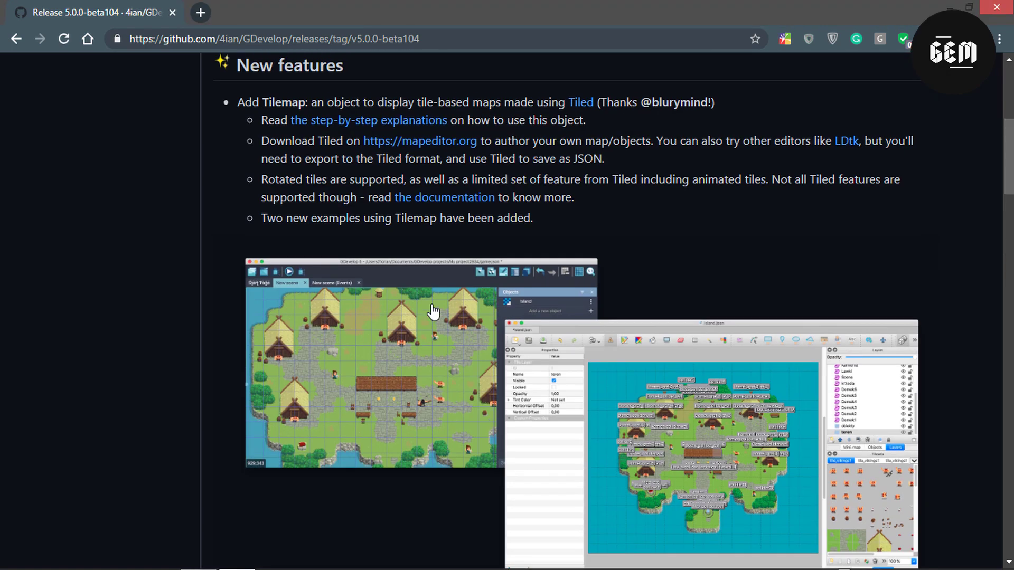
pyautogui.scroll(-6, 433, 303)
pyautogui.scroll(-1, 433, 304)
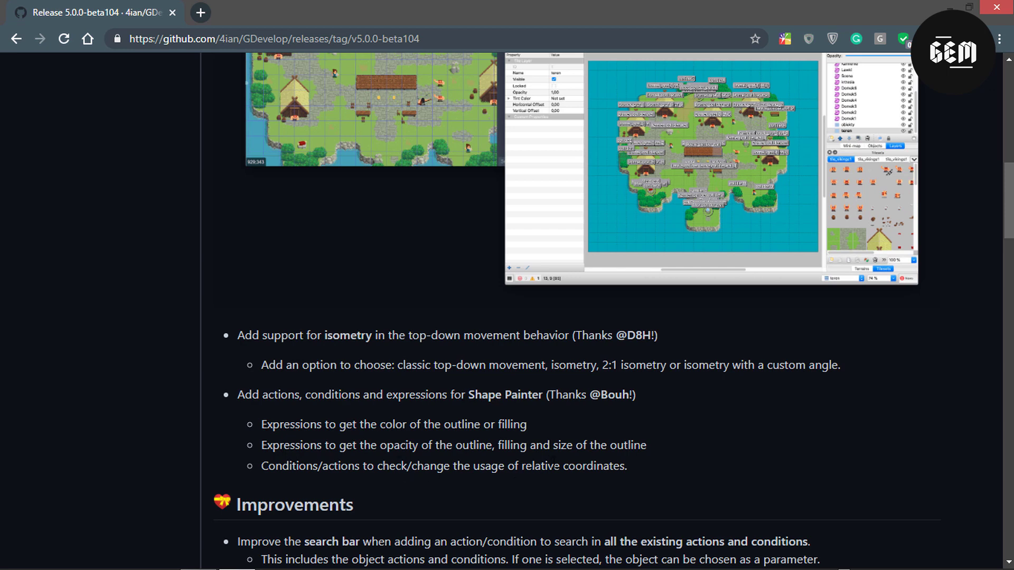
pyautogui.hotkey('alt', 'Tab')
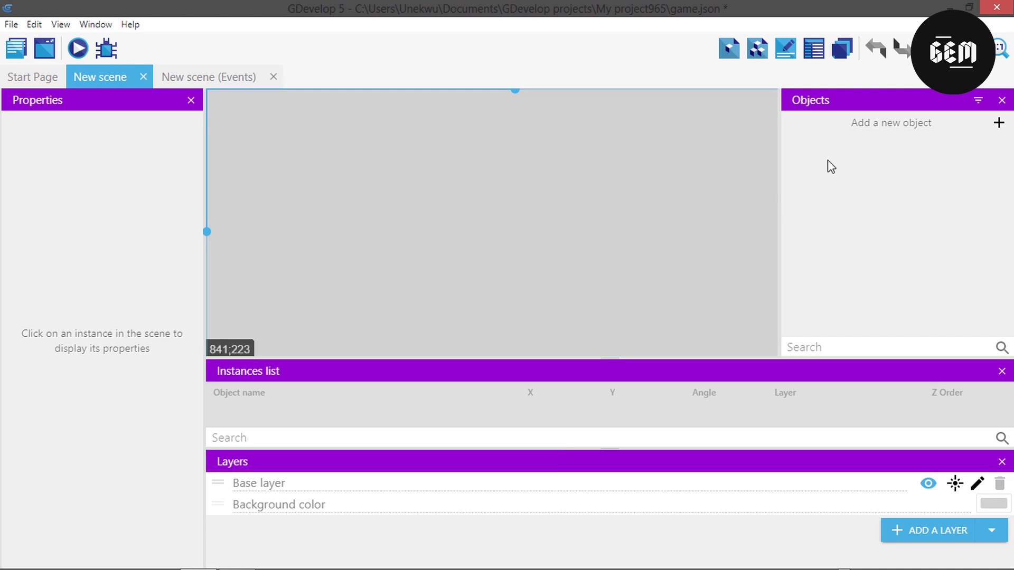
# Add a Shape painter object to the scene, keeping its default name and drawing properties.
pyautogui.click(840, 142)
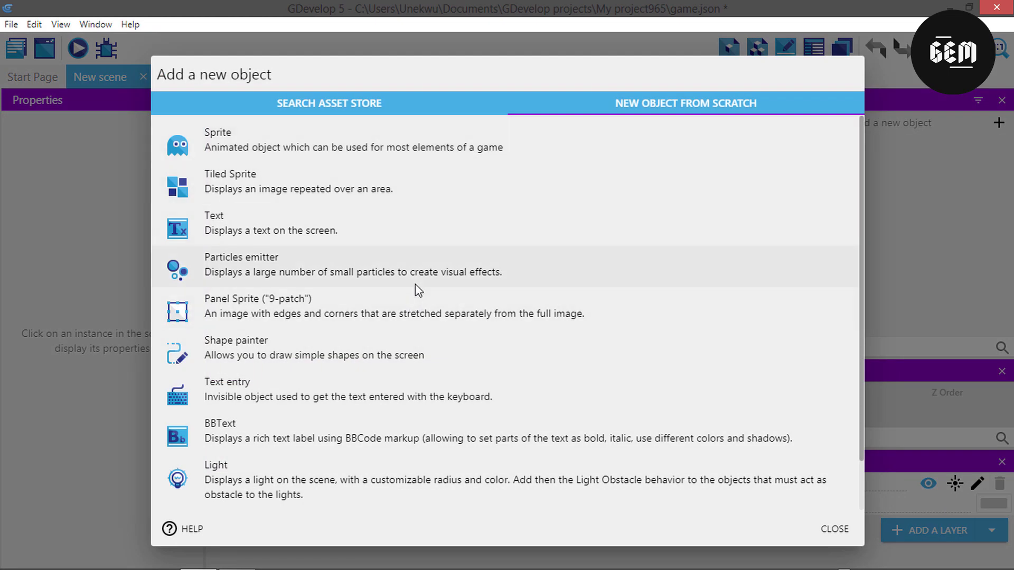
pyautogui.scroll(-2, 329, 287)
pyautogui.scroll(2, 349, 306)
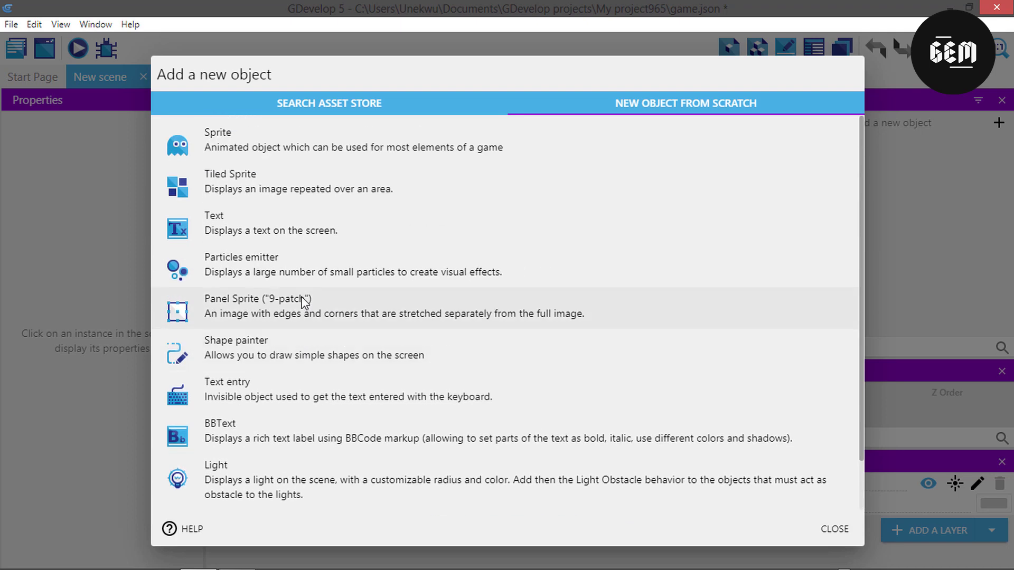
pyautogui.click(218, 349)
pyautogui.doubleClick(260, 245)
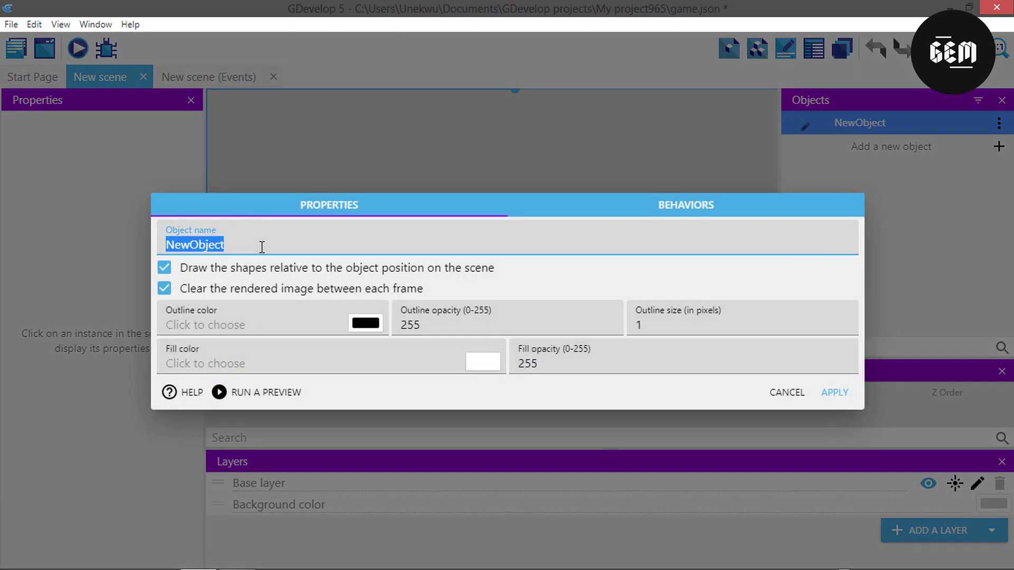
pyautogui.click(326, 240)
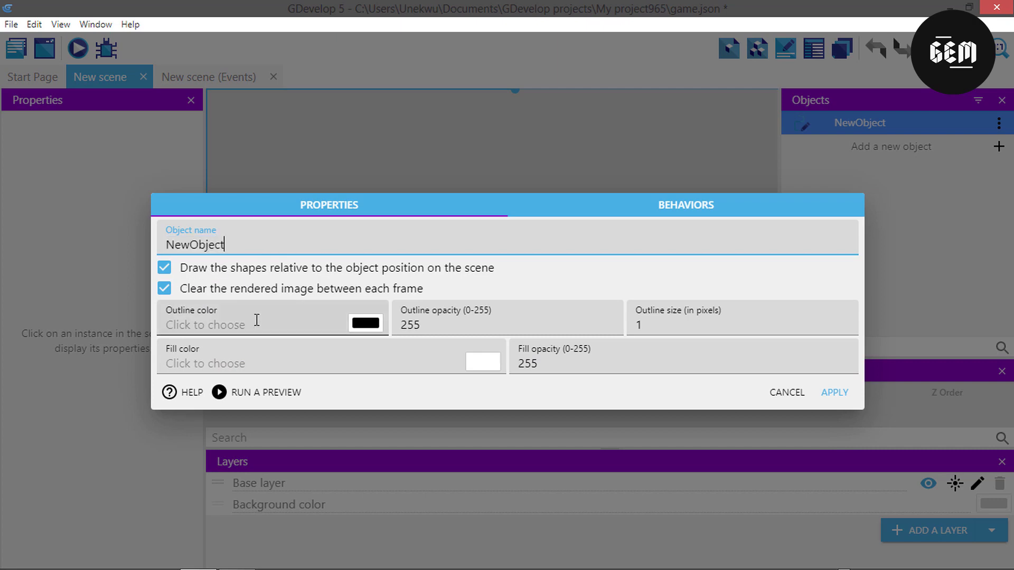
pyautogui.click(834, 391)
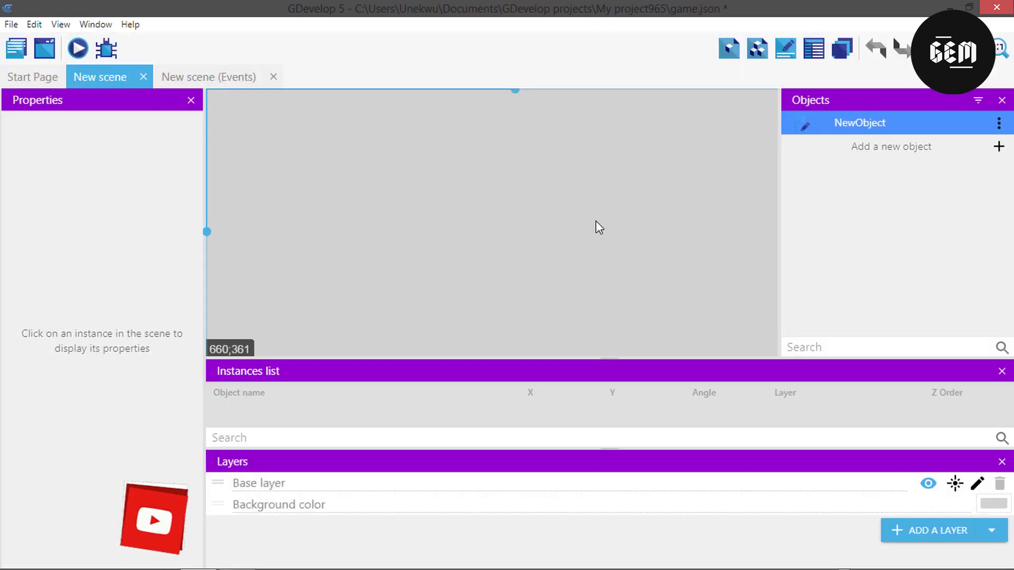
# Add an empty event to the New scene's event sheet.
pyautogui.click(231, 76)
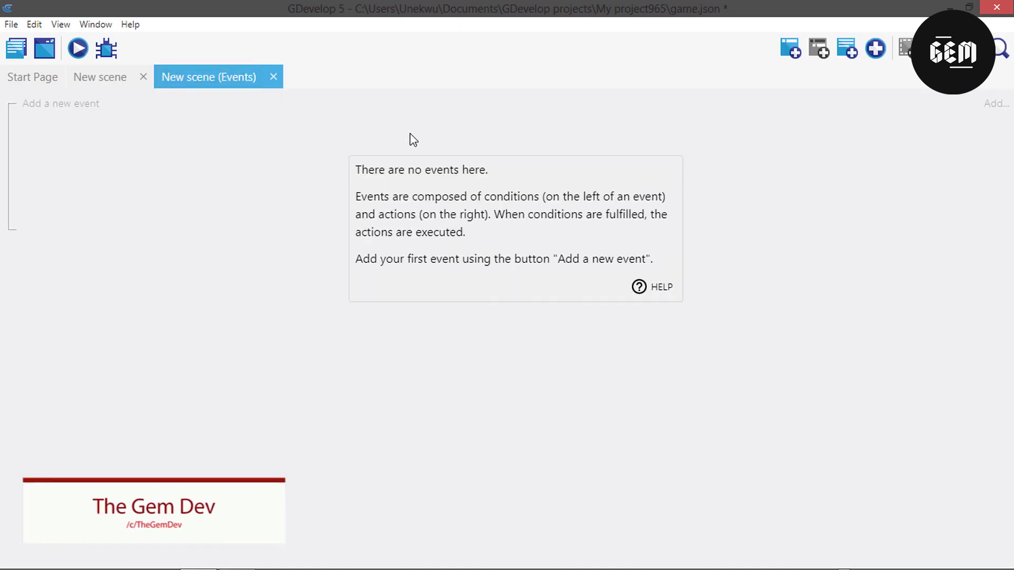
pyautogui.click(75, 105)
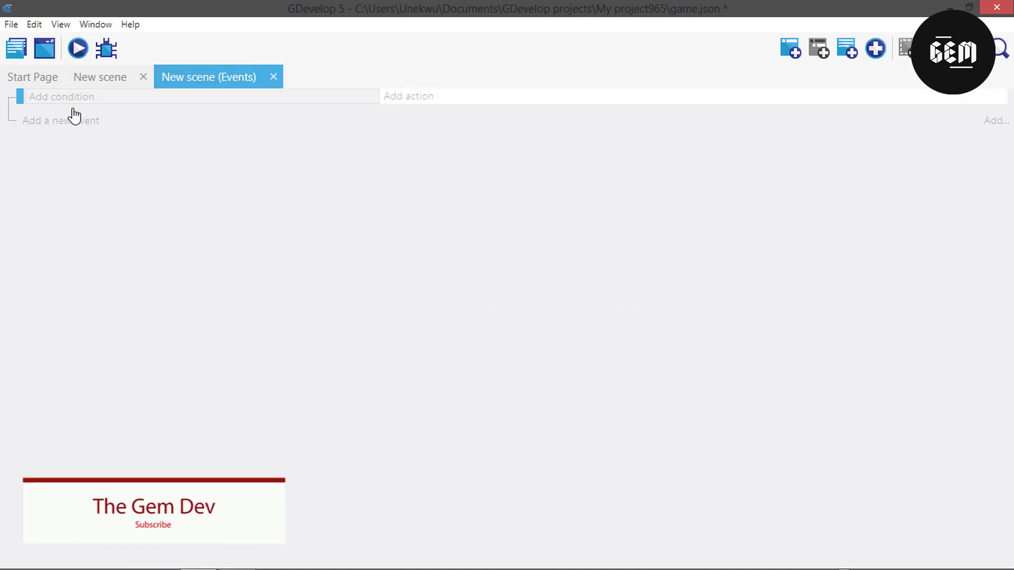
pyautogui.click(414, 103)
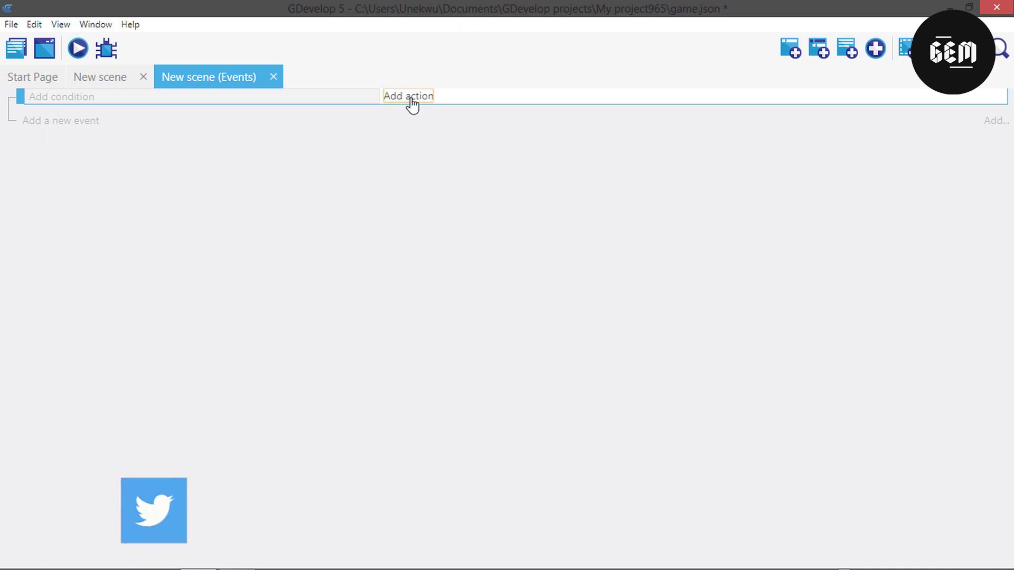
# Start a "Value of a scene variable" action on the event and enter "NewObject." as its value expression.
pyautogui.click(412, 104)
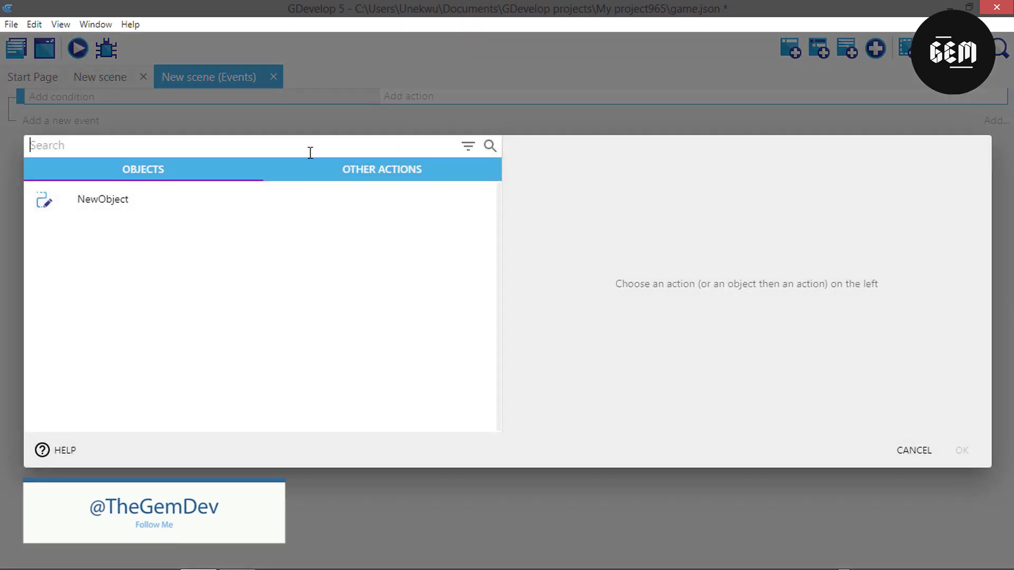
pyautogui.write('var')
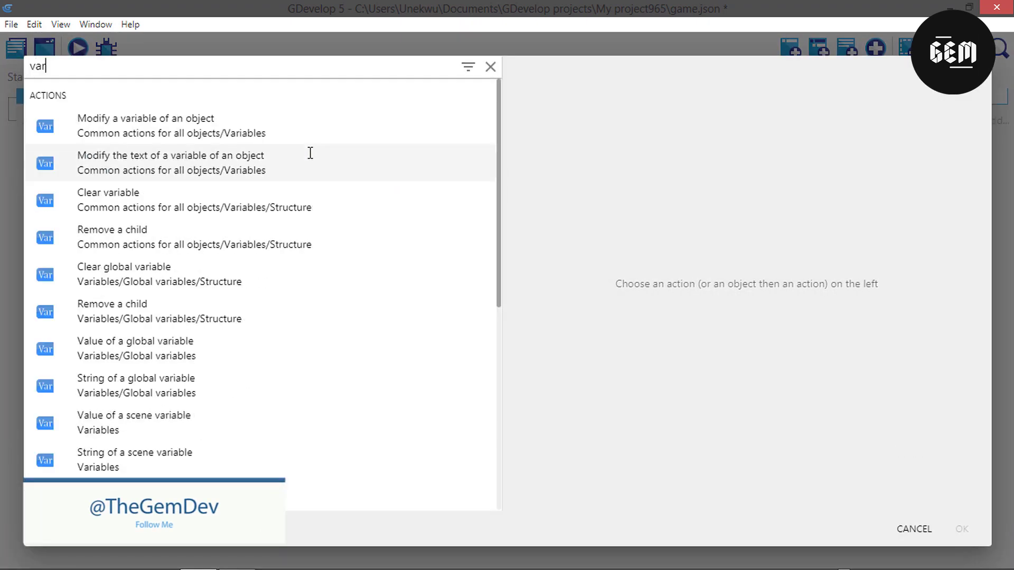
pyautogui.click(166, 433)
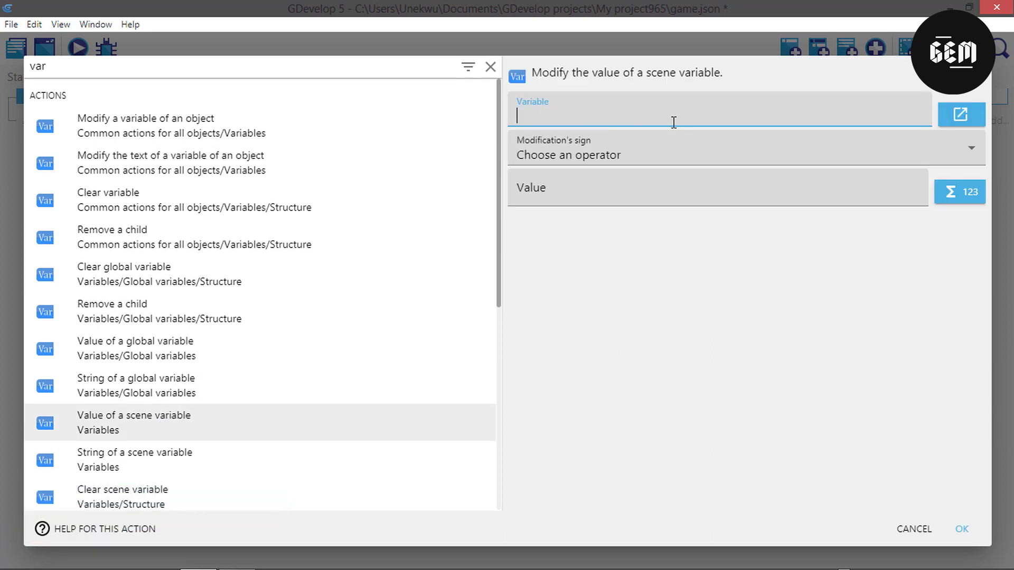
pyautogui.click(658, 193)
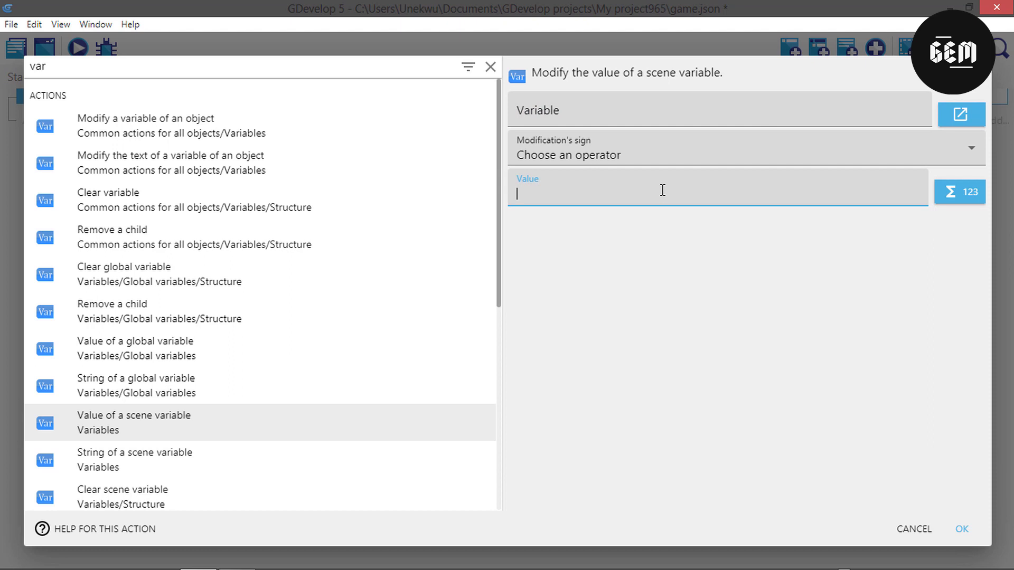
pyautogui.write('shap')
pyautogui.press('BackSpace')
pyautogui.press('BackSpace')
pyautogui.press('BackSpace')
pyautogui.press('BackSpace')
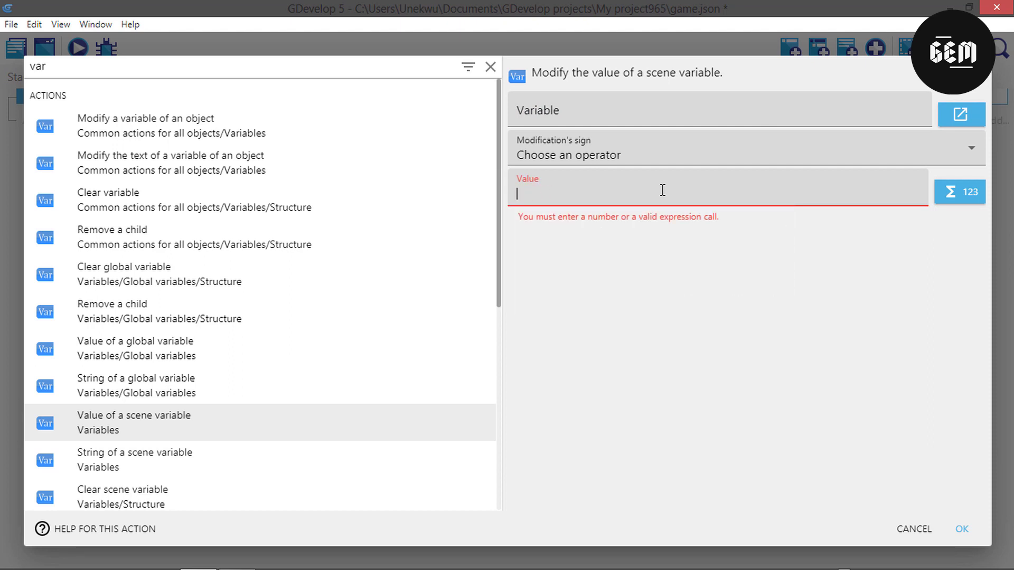
pyautogui.write('new')
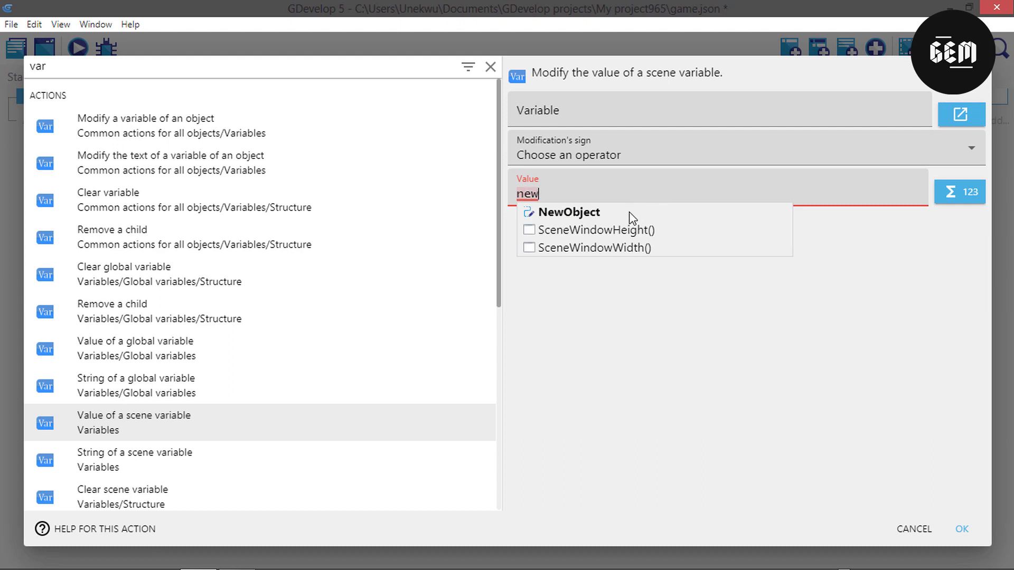
pyautogui.click(632, 213)
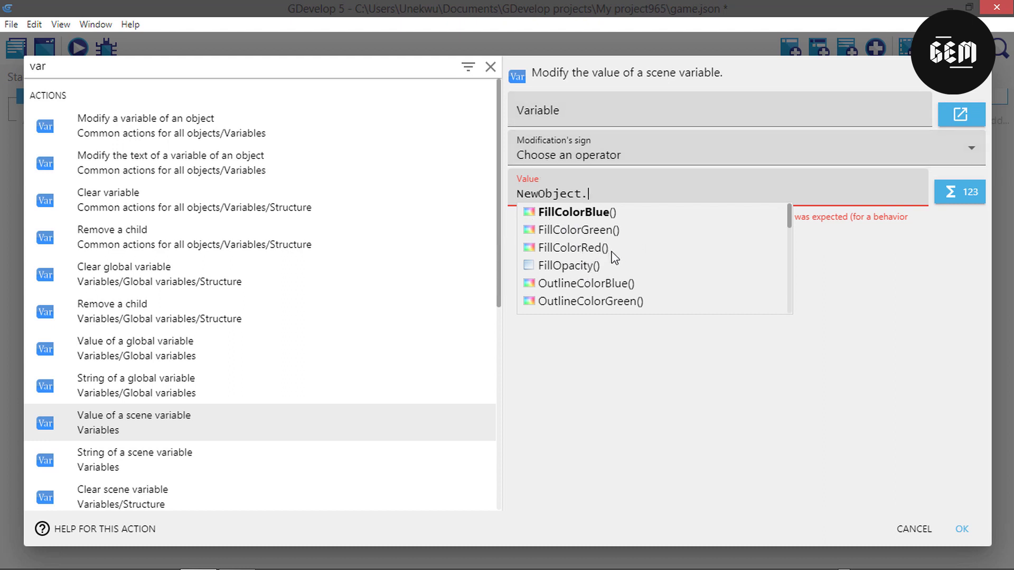
# Examine the Shape Painter's fill and outline expressions, compare them with the release notes, and discard the variable action.
pyautogui.scroll(-1, 616, 263)
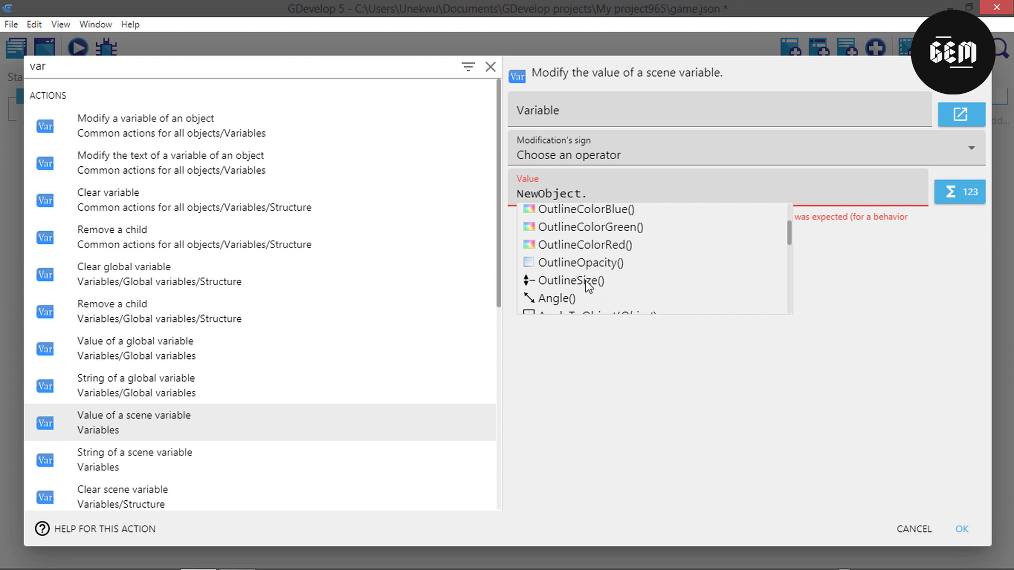
pyautogui.press('Escape')
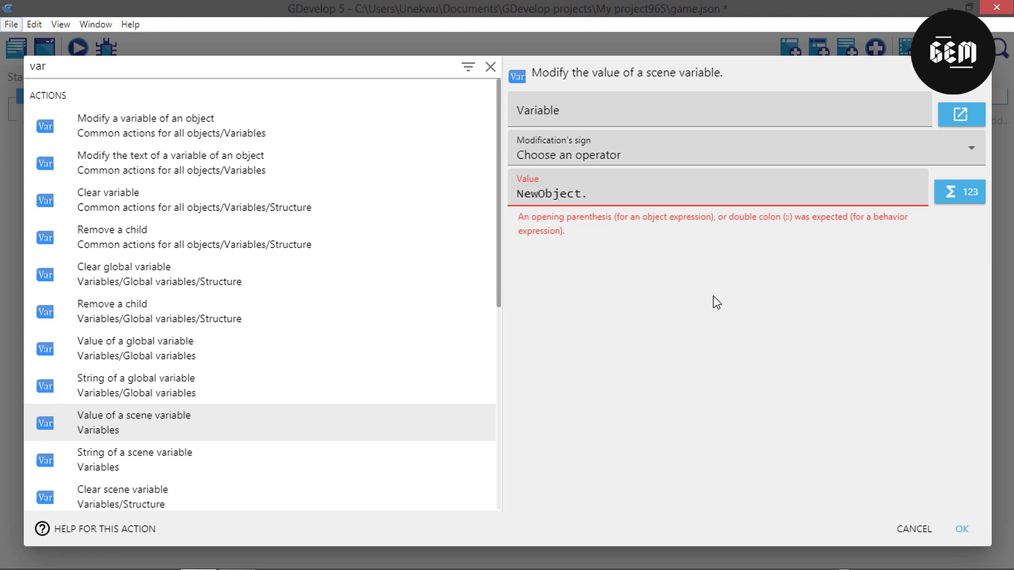
pyautogui.click(684, 189)
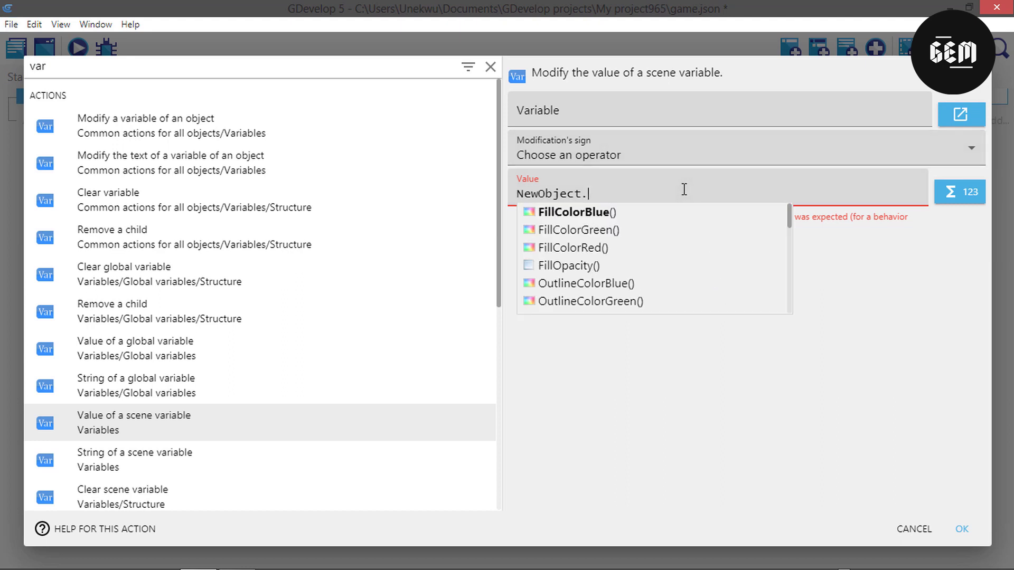
pyautogui.scroll(-3, 676, 259)
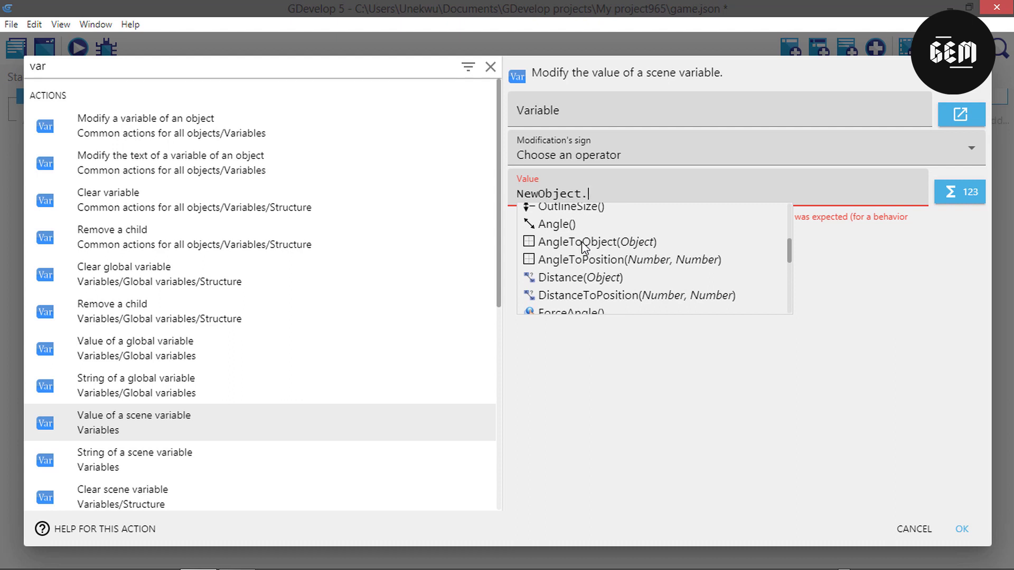
pyautogui.scroll(2, 581, 242)
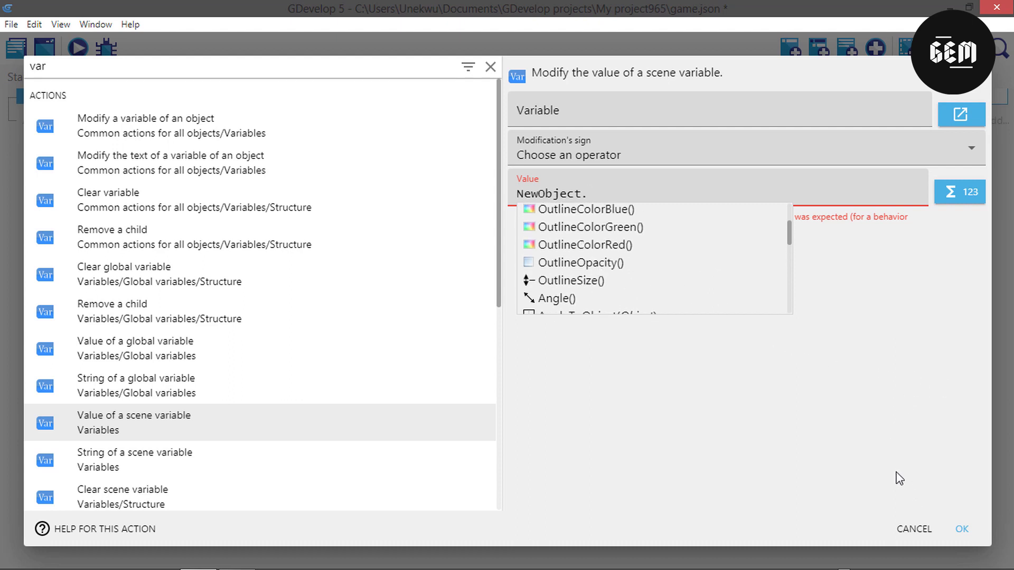
pyautogui.hotkey('alt', 'Tab')
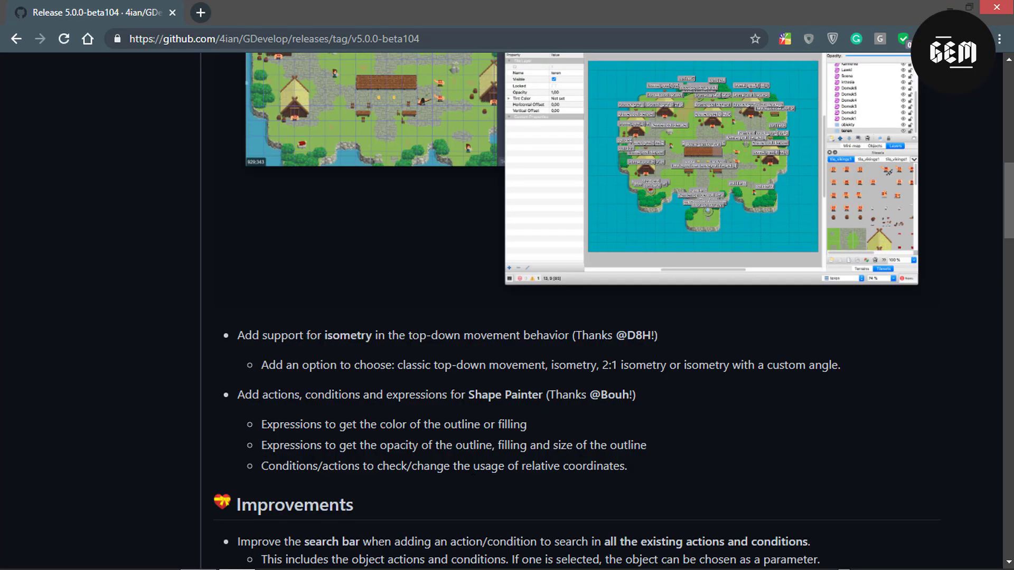
pyautogui.hotkey('alt', 'Tab')
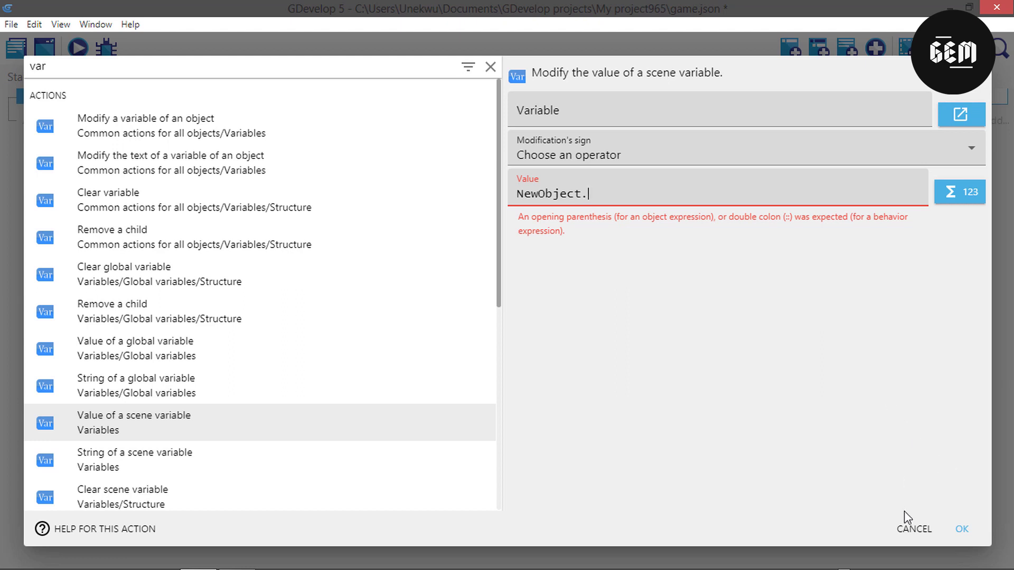
pyautogui.click(909, 528)
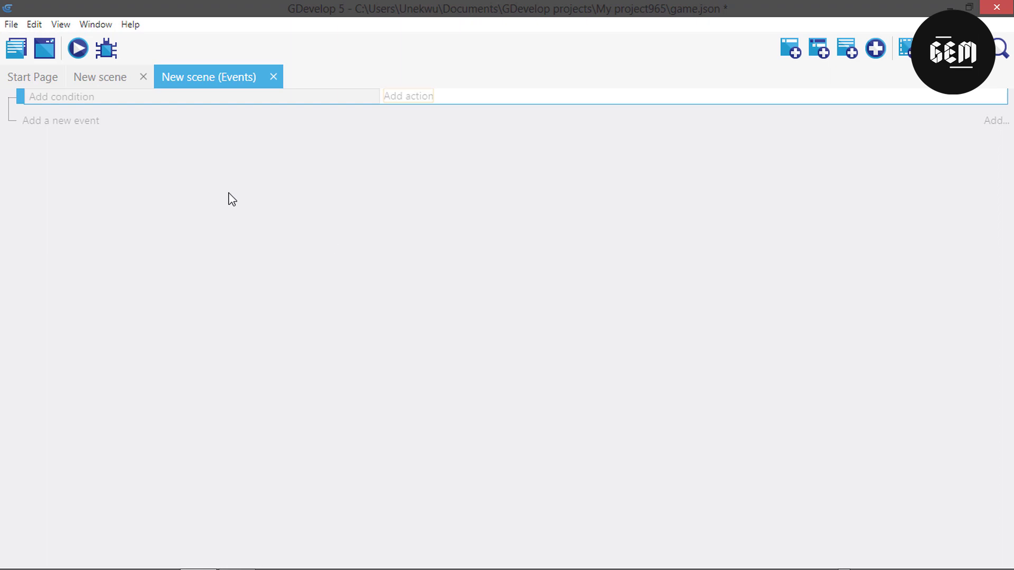
# Add a "Use relative coordinates" action for NewObject to the event, set to No.
pyautogui.click(403, 100)
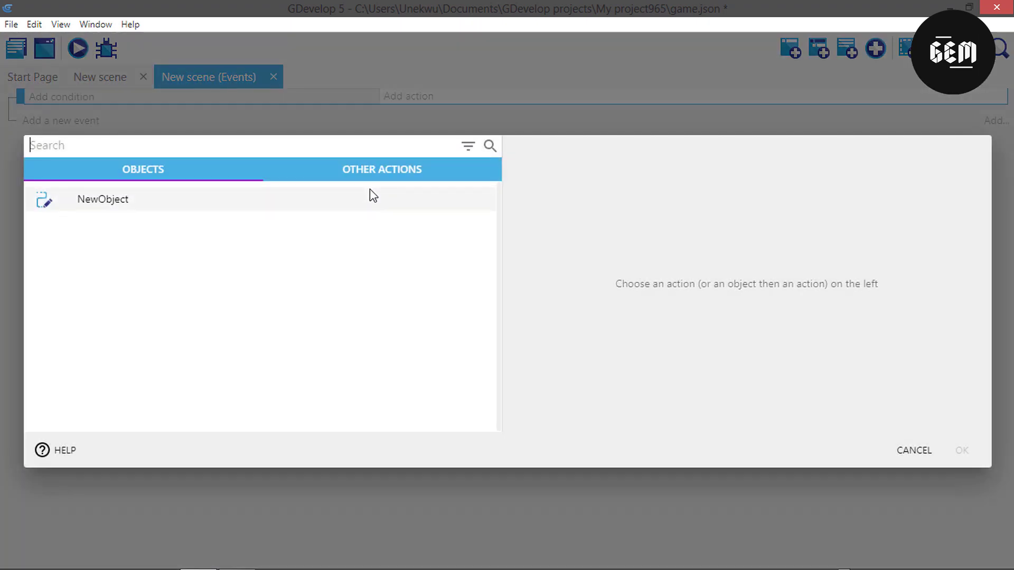
pyautogui.write('rela')
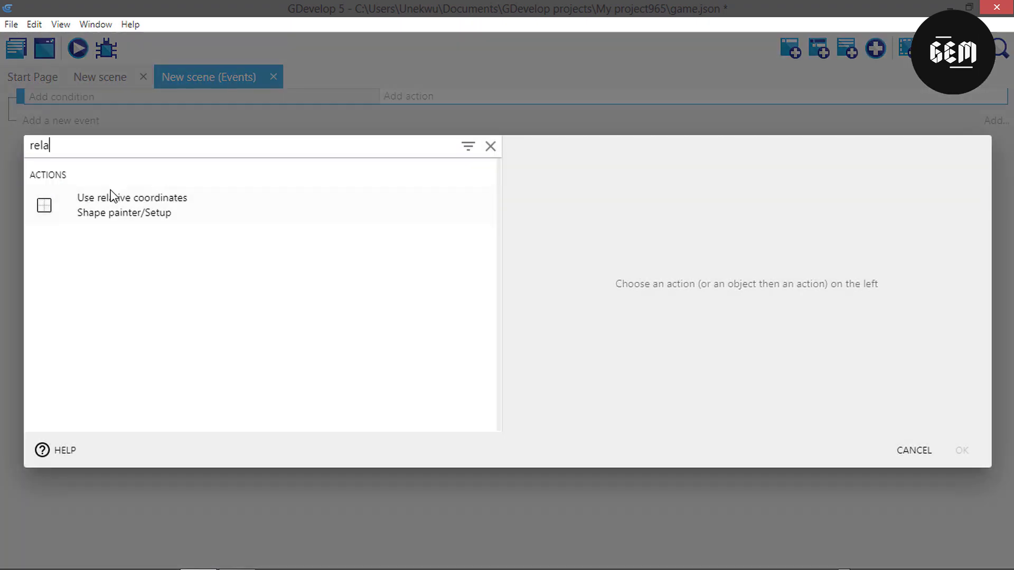
pyautogui.click(117, 204)
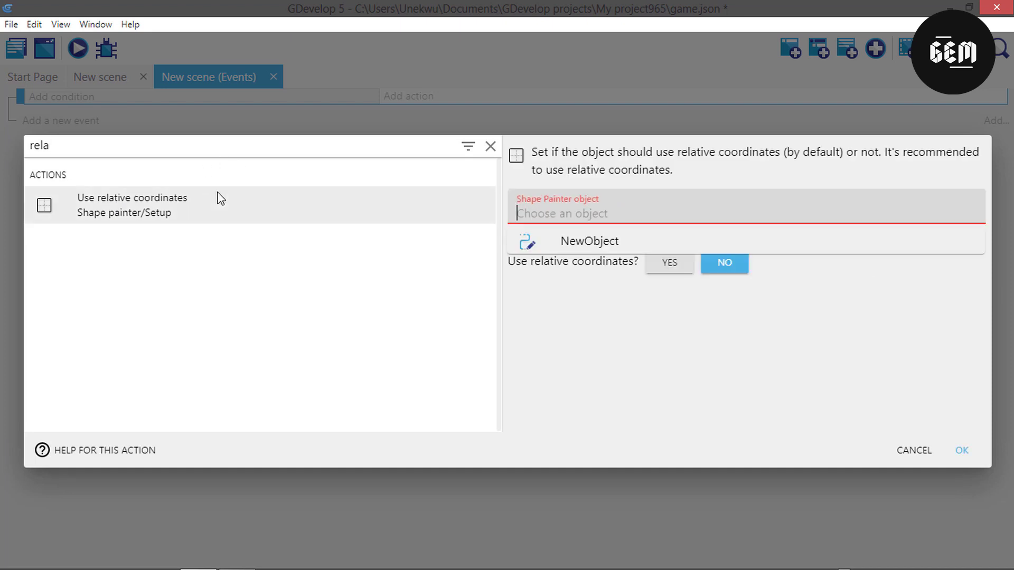
pyautogui.click(606, 242)
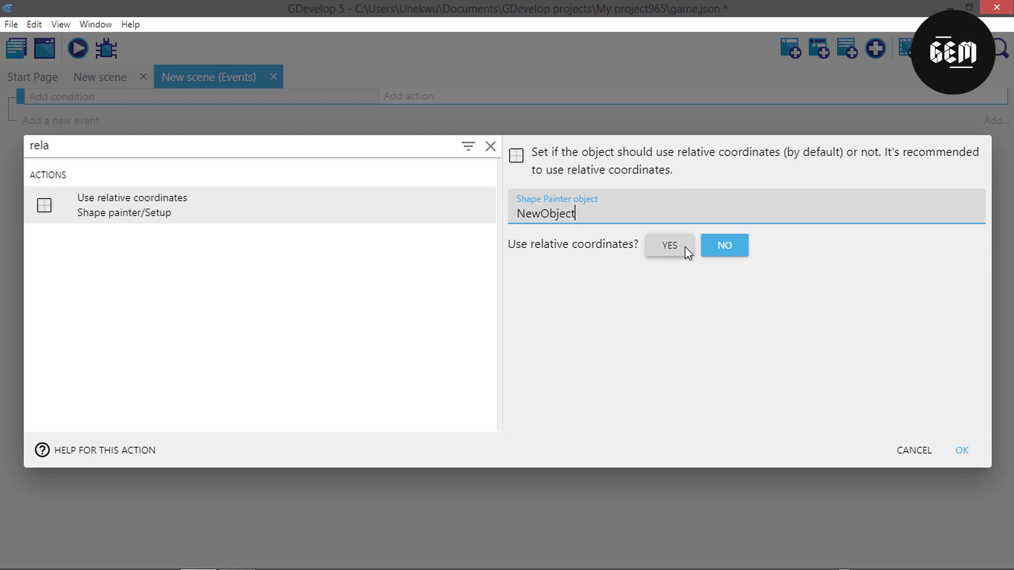
pyautogui.click(961, 443)
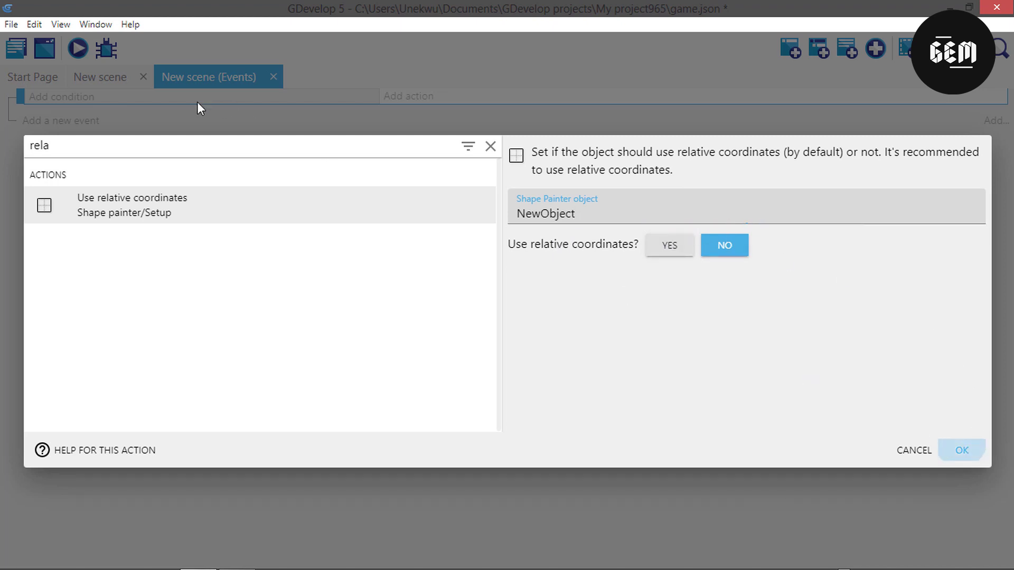
# Add a "Relative coordinates" condition for NewObject to the event, without inverting it.
pyautogui.click(135, 105)
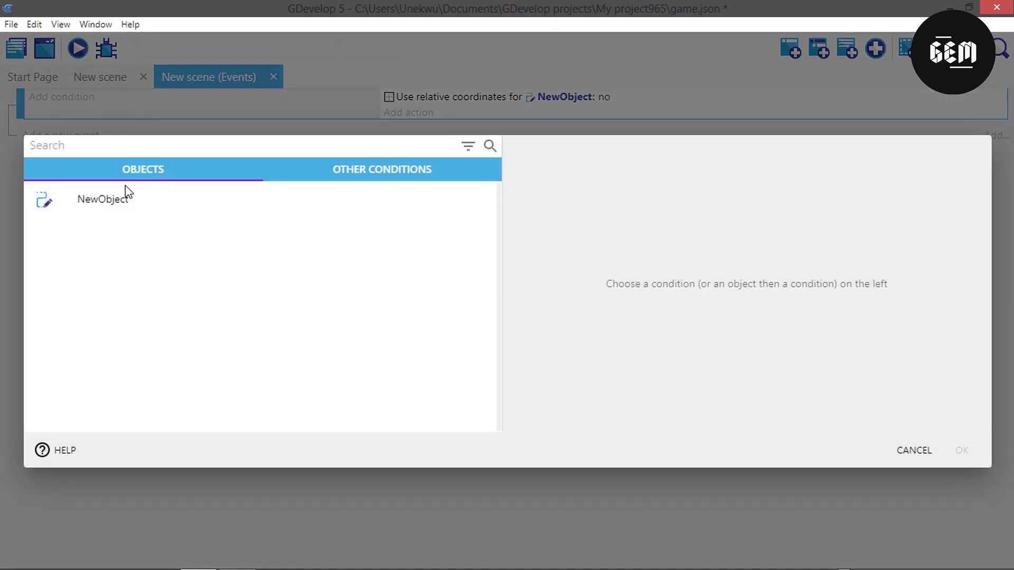
pyautogui.click(123, 198)
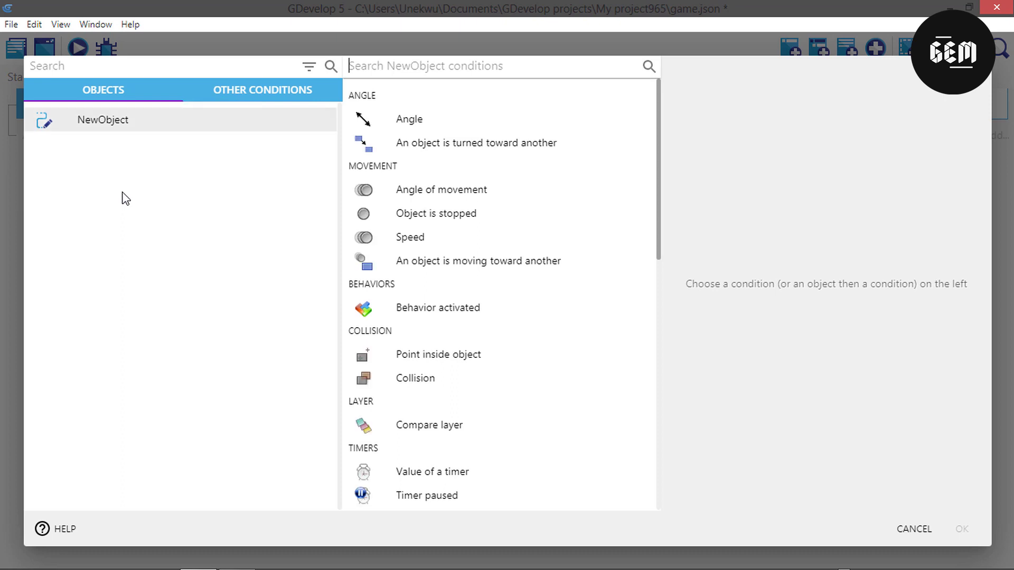
pyautogui.write('reala')
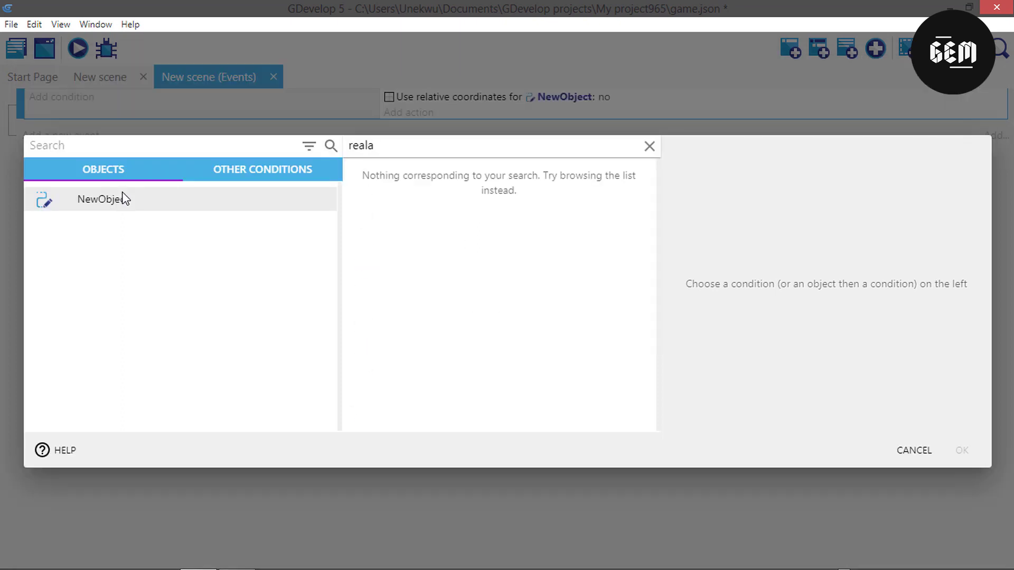
pyautogui.press('BackSpace')
pyautogui.press('BackSpace')
pyautogui.press('BackSpace')
pyautogui.press('BackSpace')
pyautogui.press('BackSpace')
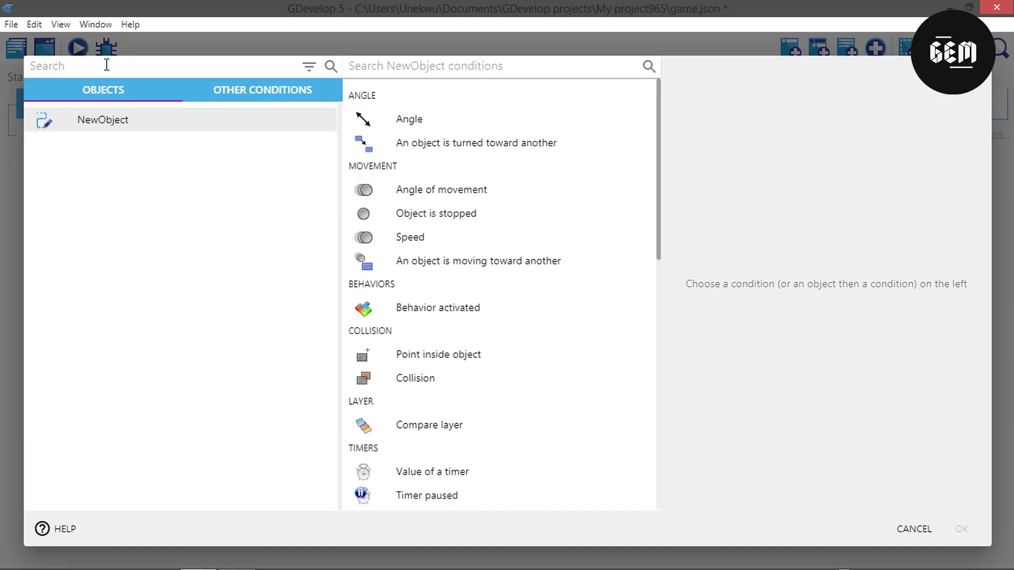
pyautogui.click(106, 65)
pyautogui.write('rela')
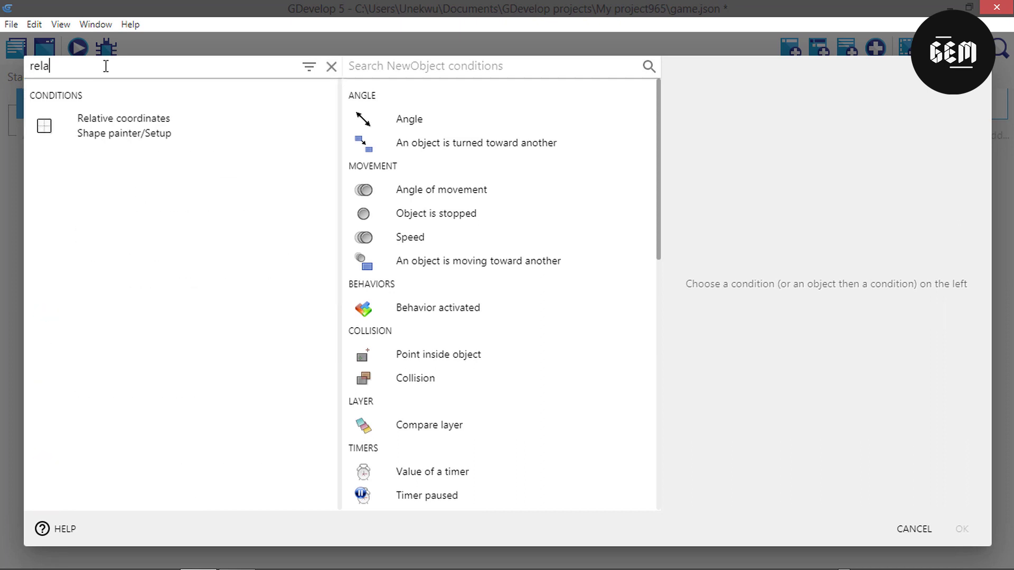
pyautogui.click(150, 131)
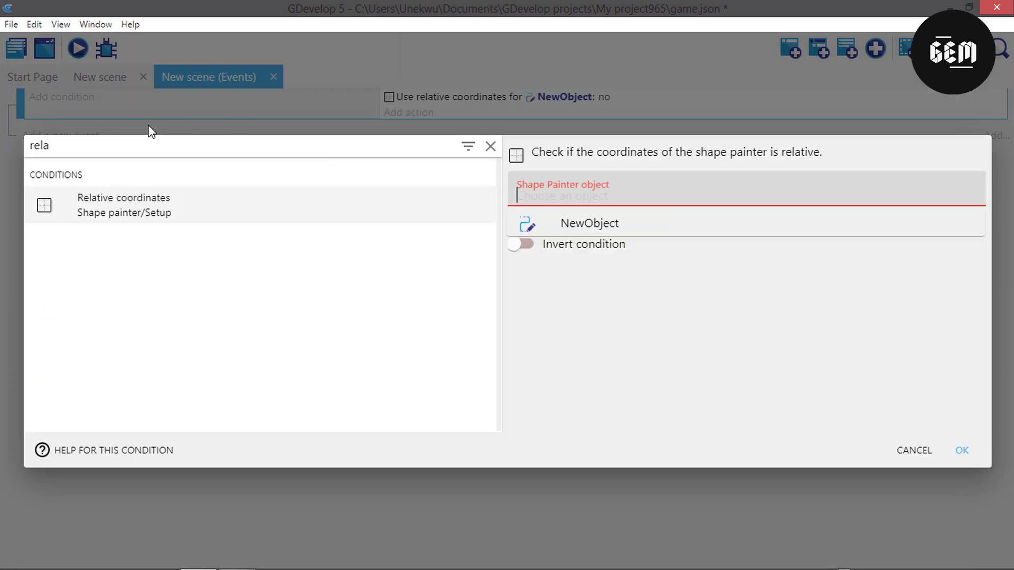
pyautogui.click(592, 223)
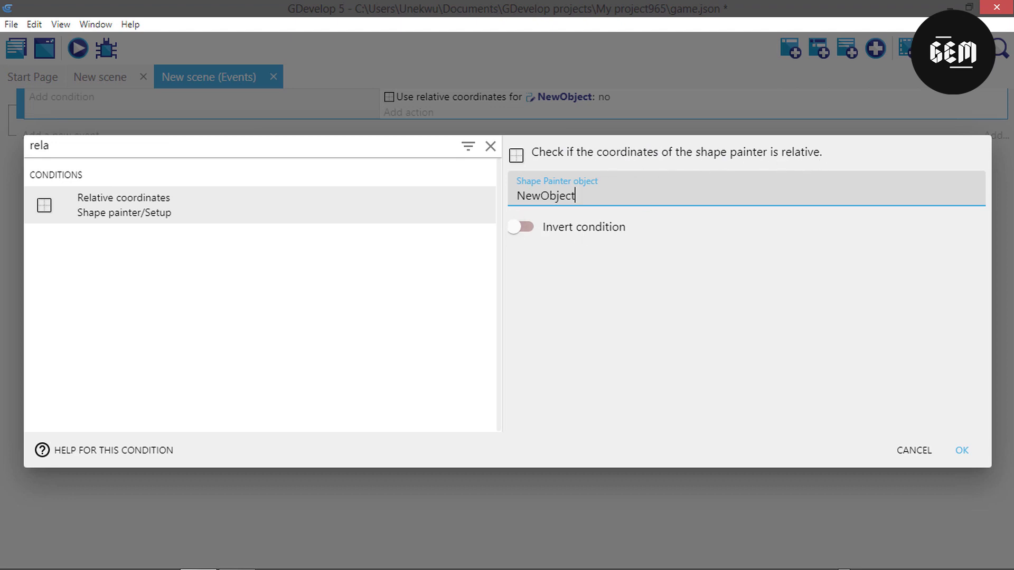
pyautogui.click(962, 458)
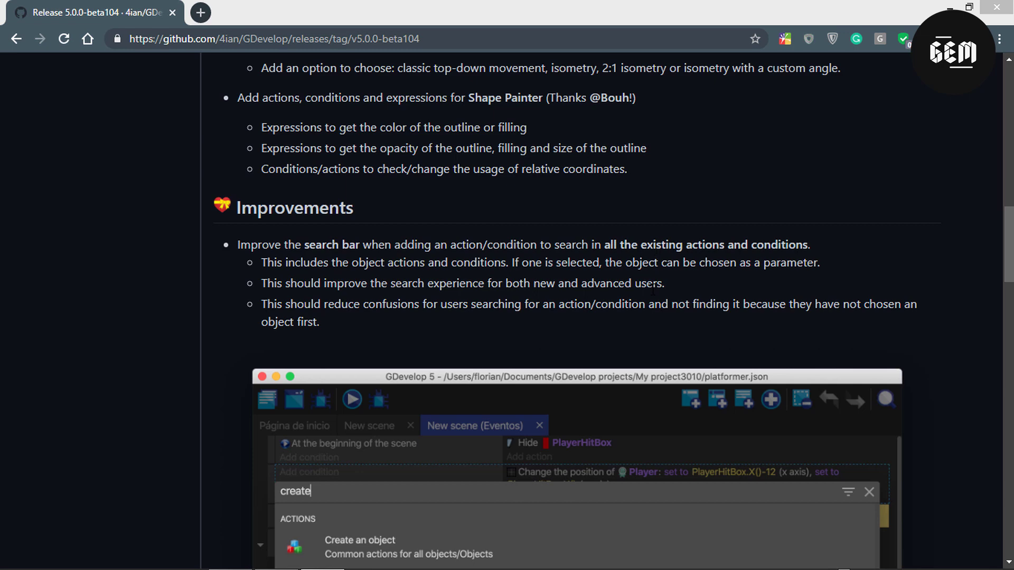
# Switch to GDevelop and add a Sprite object from scratch to the New scene.
pyautogui.hotkey('alt', 'Tab')
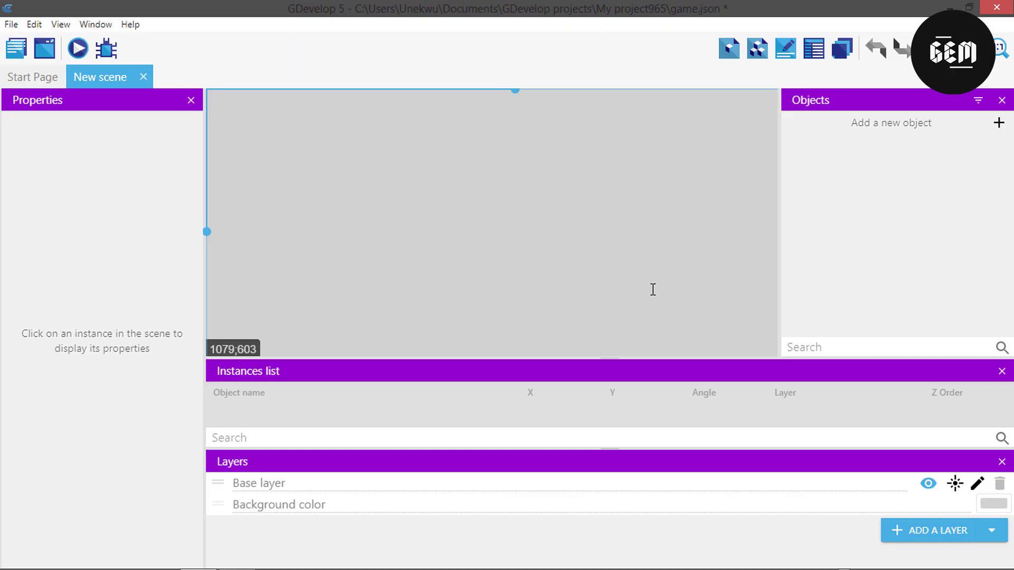
pyautogui.click(900, 132)
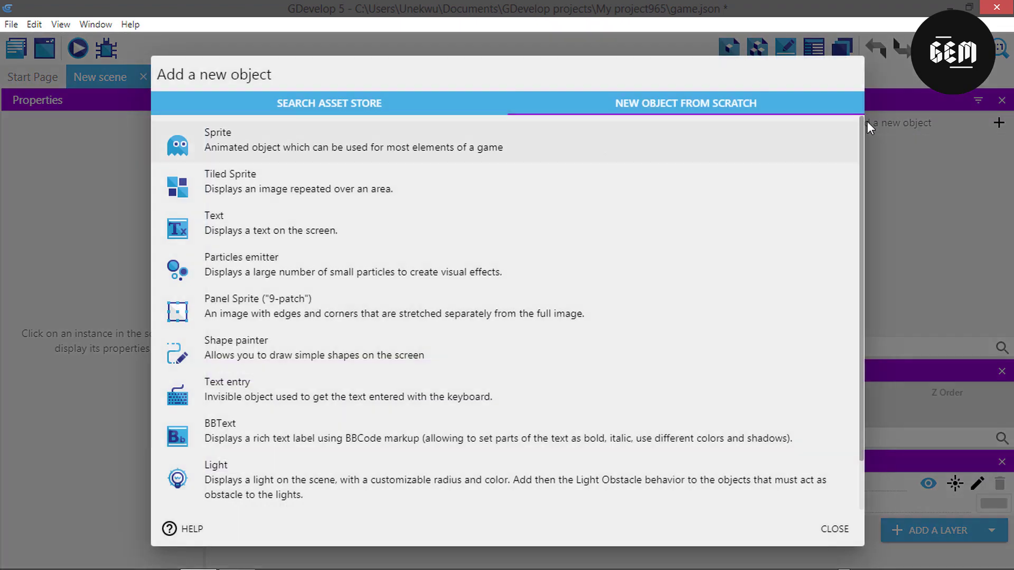
pyautogui.click(334, 145)
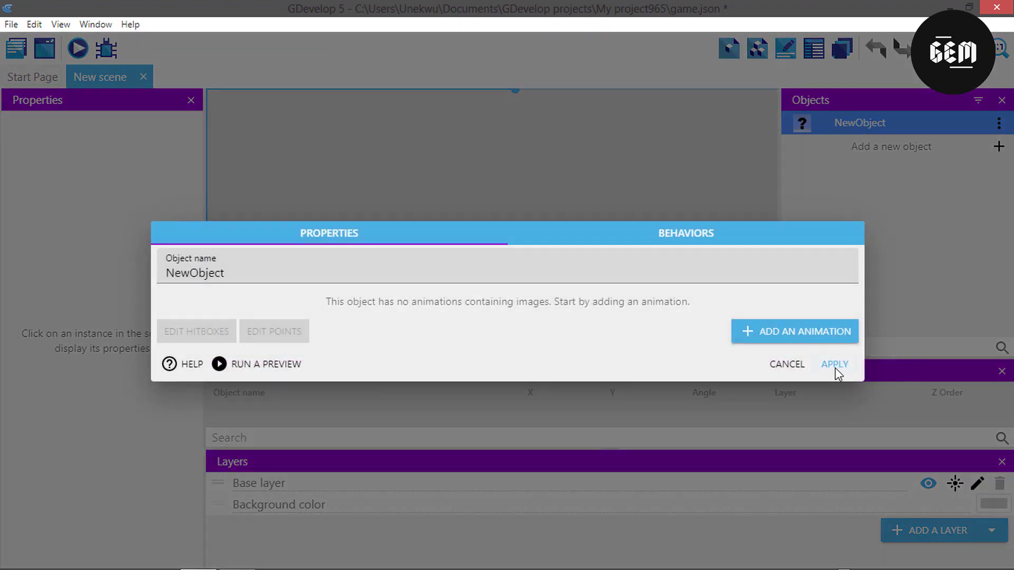
pyautogui.click(792, 364)
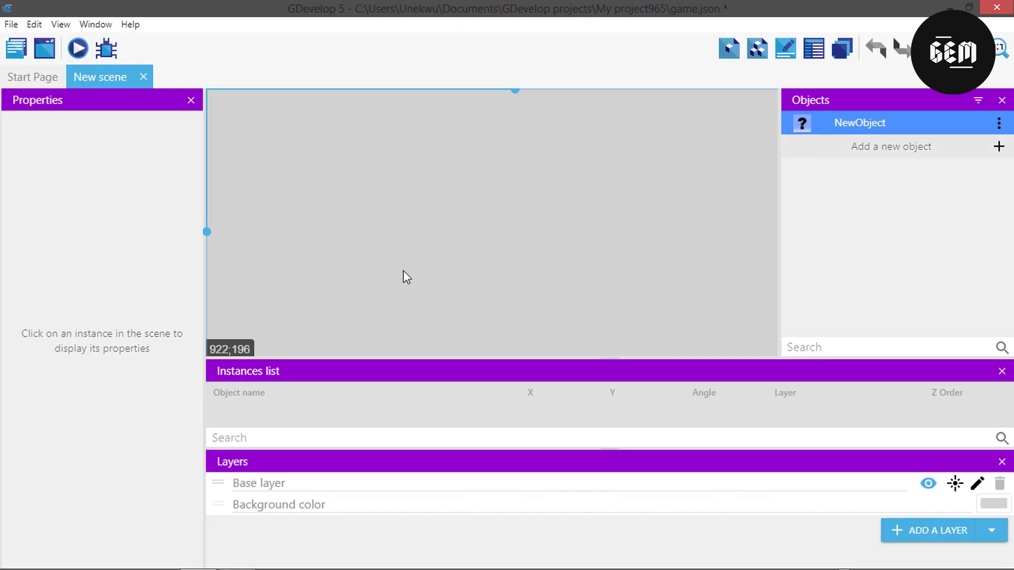
# Add a Text object to the New scene and place an instance of it at about X 394, Y 299.
pyautogui.click(893, 146)
pyautogui.scroll(-2, 330, 315)
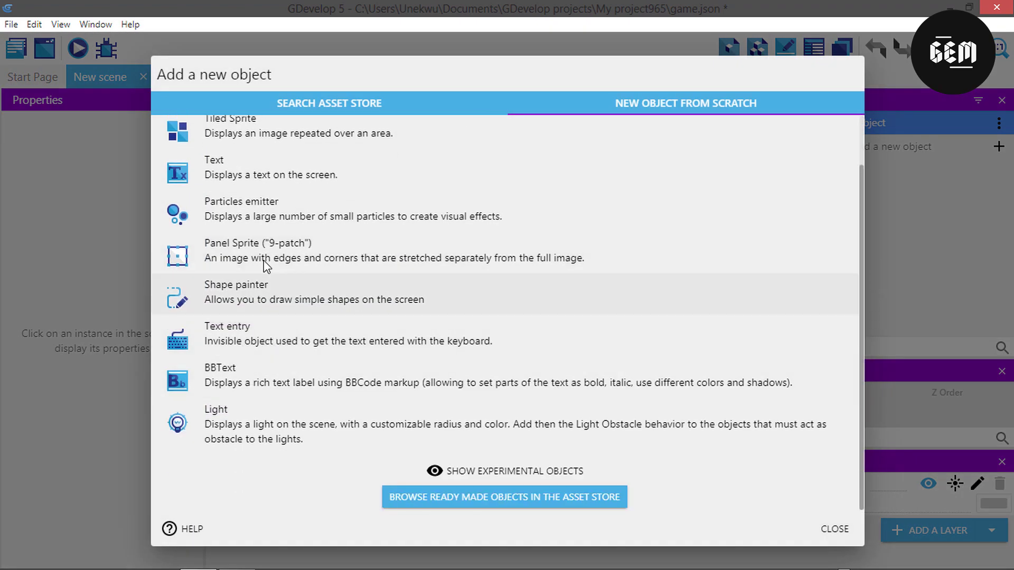
pyautogui.scroll(1, 264, 253)
pyautogui.click(250, 232)
pyautogui.click(832, 420)
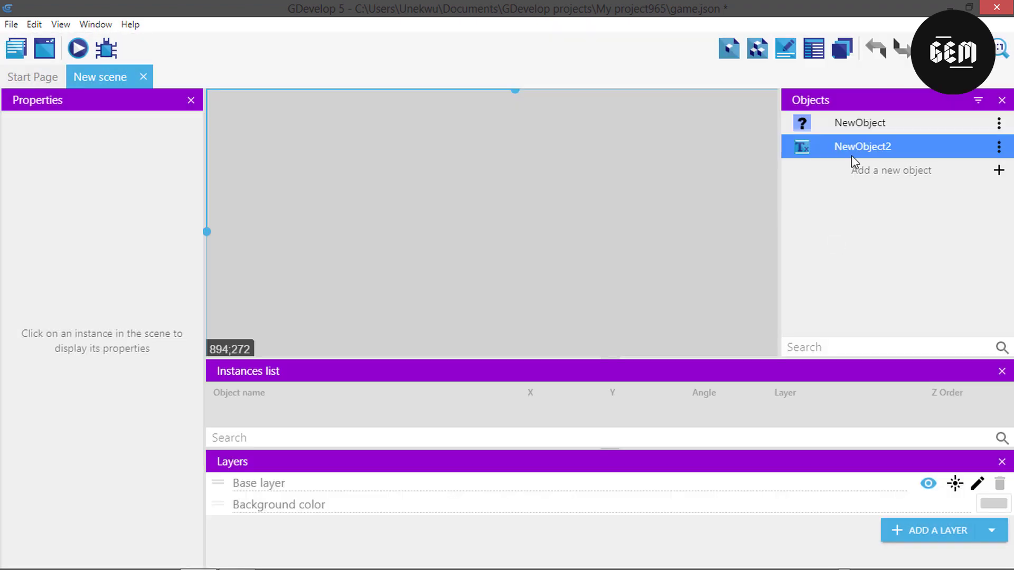
pyautogui.moveTo(851, 155); pyautogui.dragTo(502, 233)
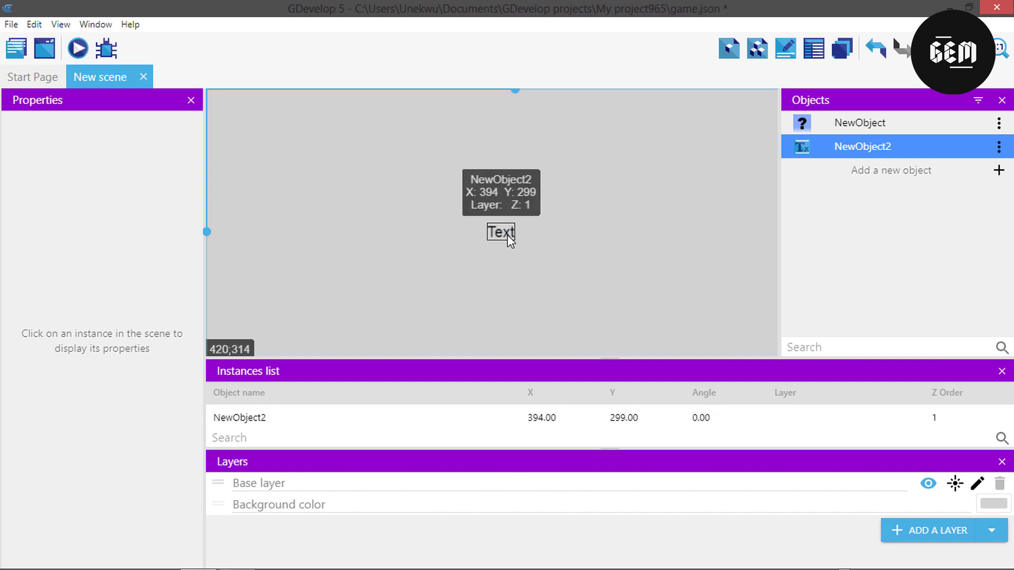
pyautogui.click(508, 236)
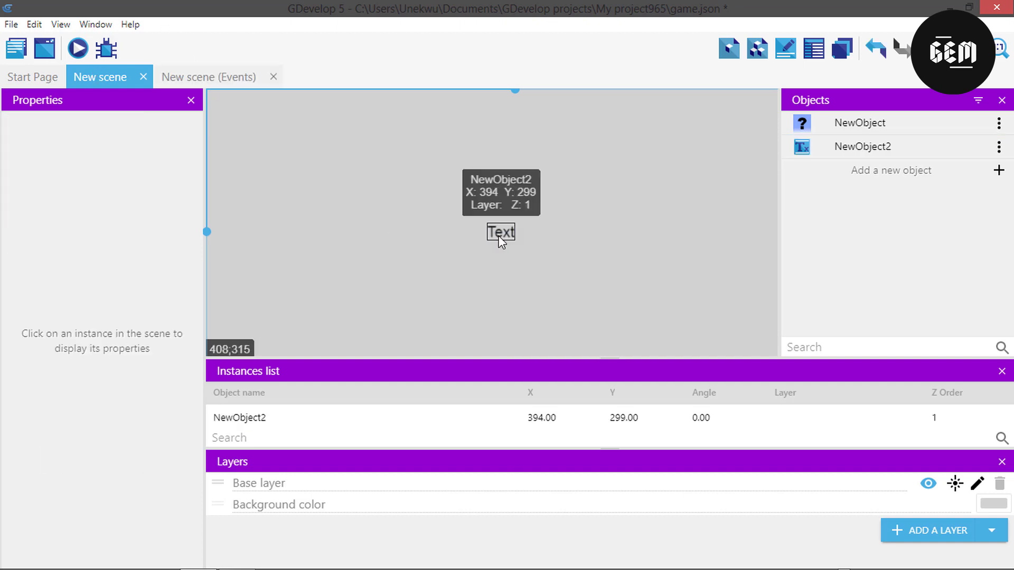
pyautogui.click(500, 235)
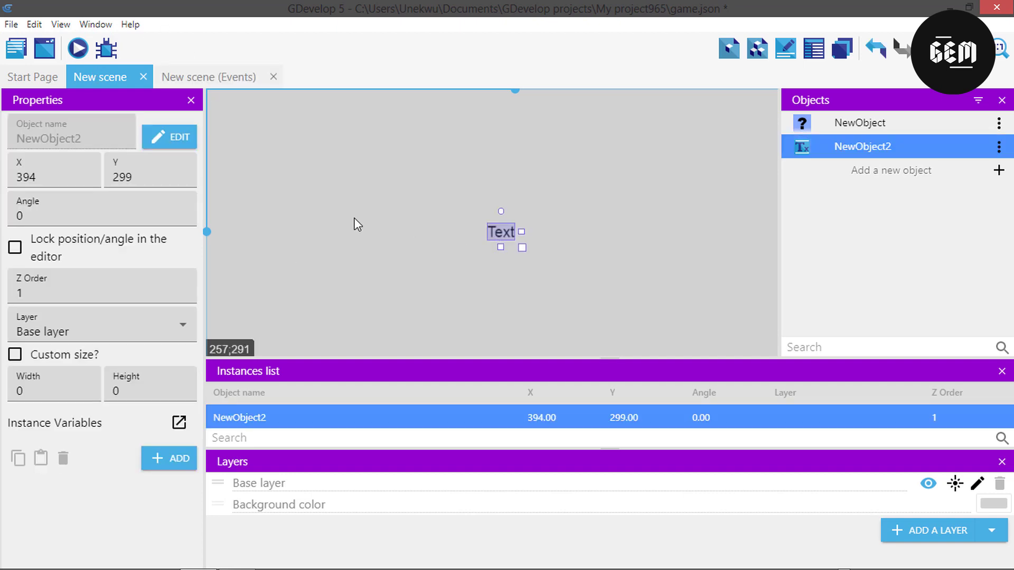
# Start an action on the empty event in the New scene's event sheet and look through the actions available for NewObject2.
pyautogui.click(227, 80)
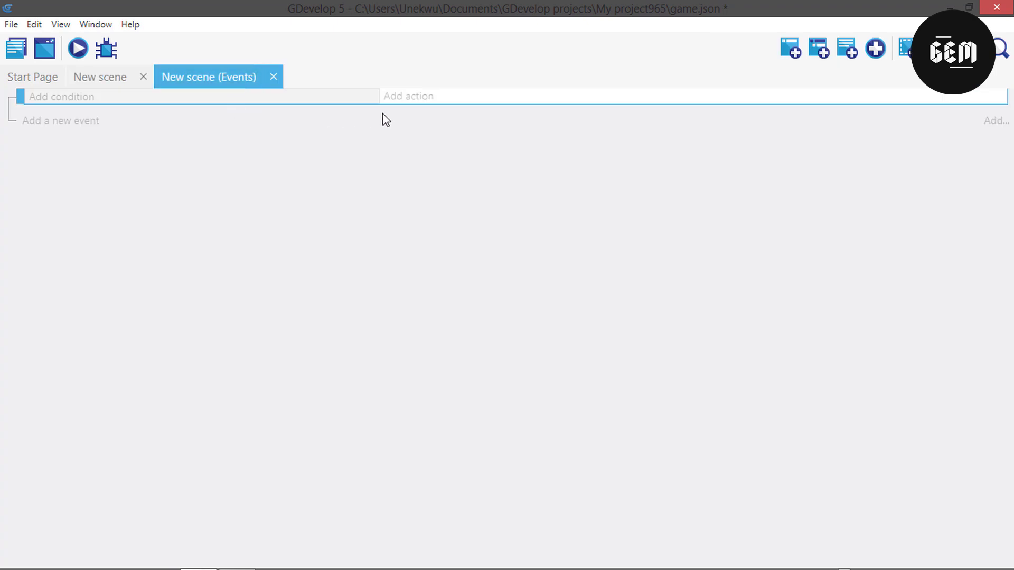
pyautogui.click(405, 101)
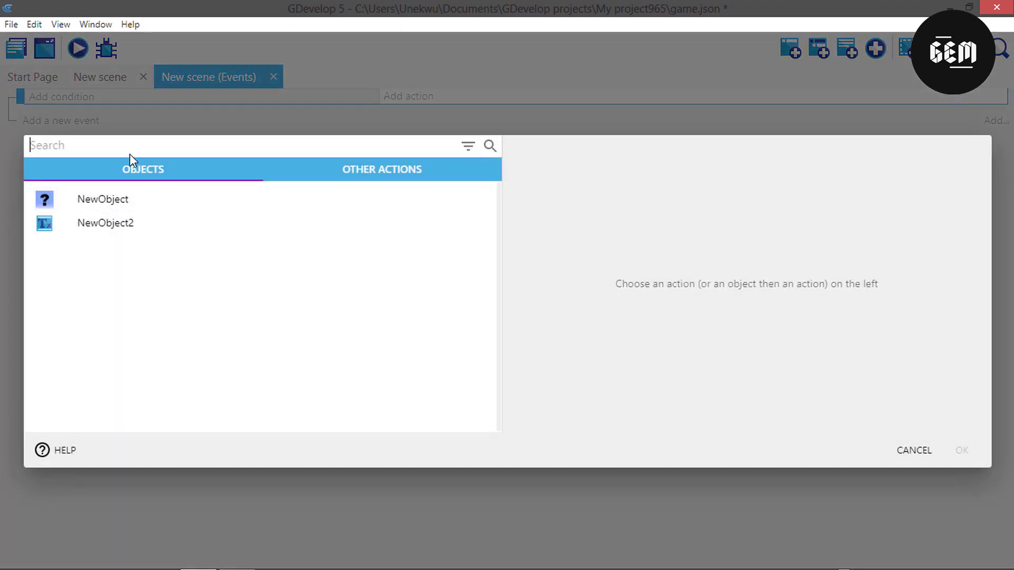
pyautogui.click(77, 227)
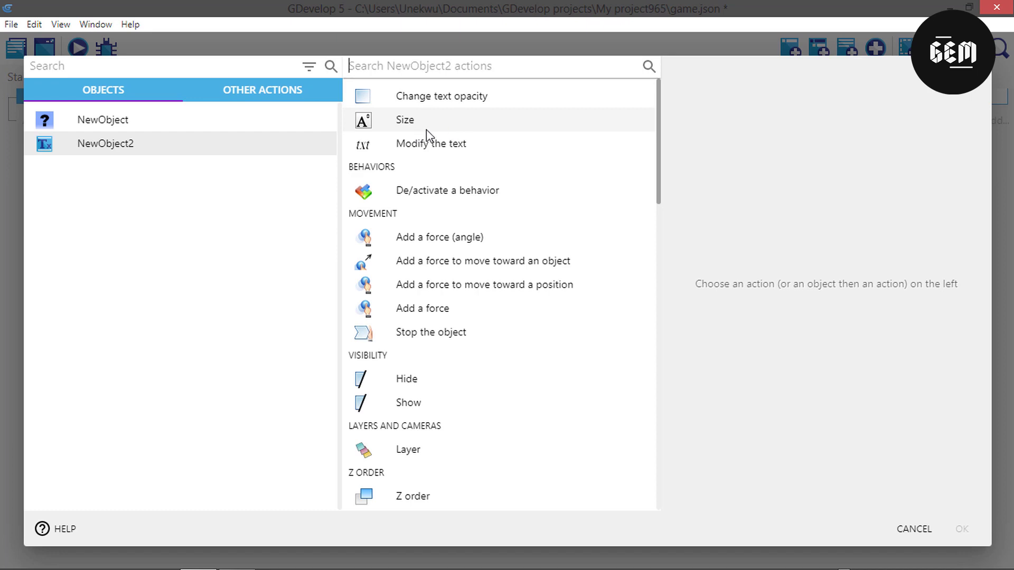
pyautogui.scroll(-5, 459, 195)
pyautogui.scroll(-2, 459, 211)
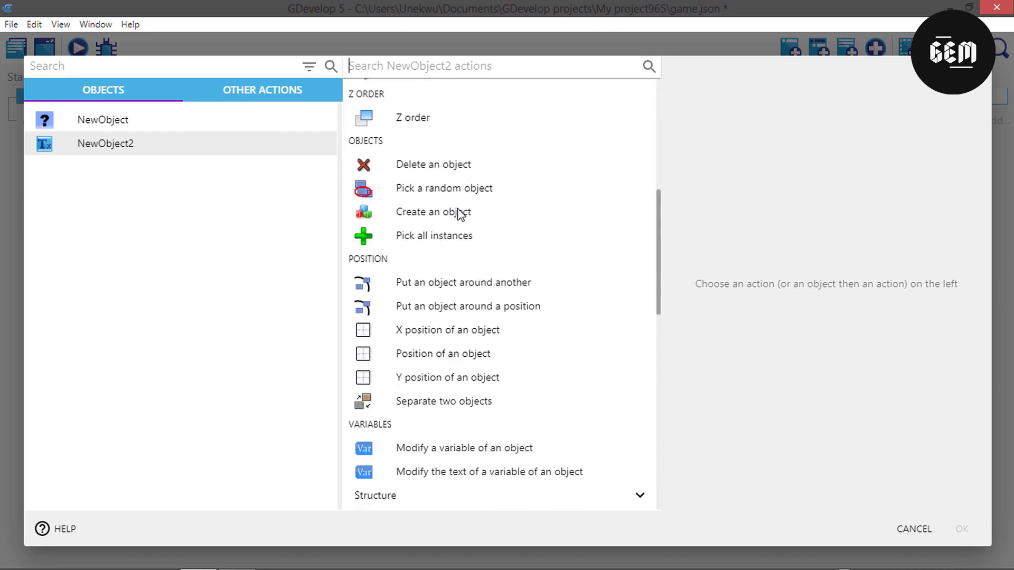
pyautogui.scroll(8, 491, 211)
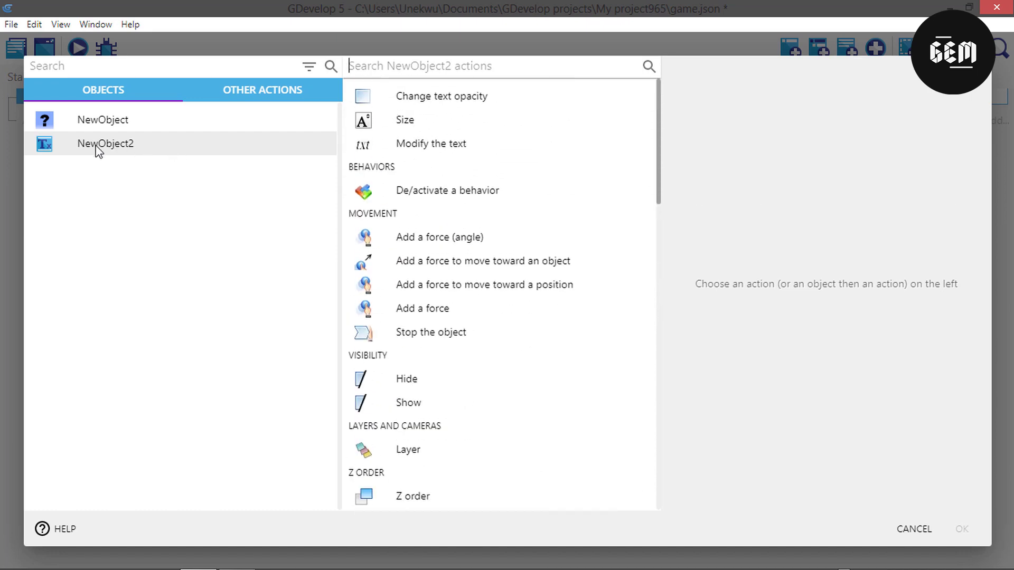
pyautogui.scroll(-10, 380, 181)
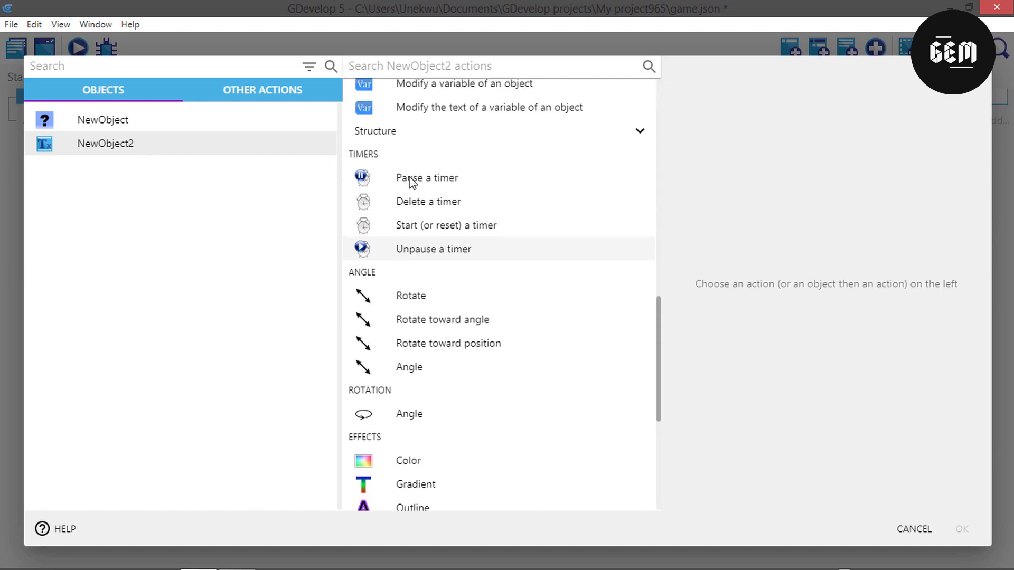
pyautogui.scroll(10, 378, 185)
# Search all actions for "size", choose the Text object's Size action, and return to the list of NewObject2's actions.
pyautogui.click(86, 66)
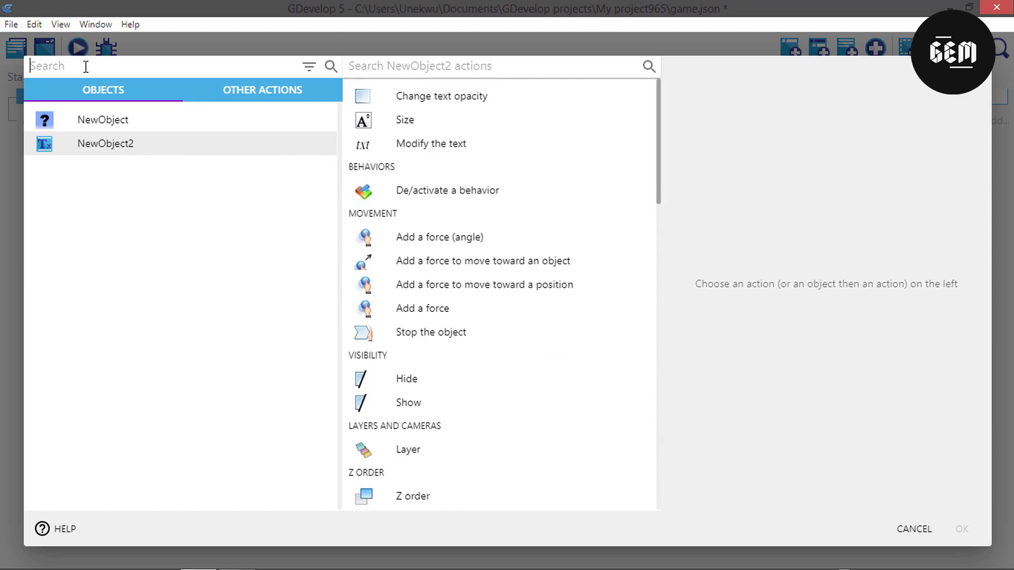
pyautogui.write('size')
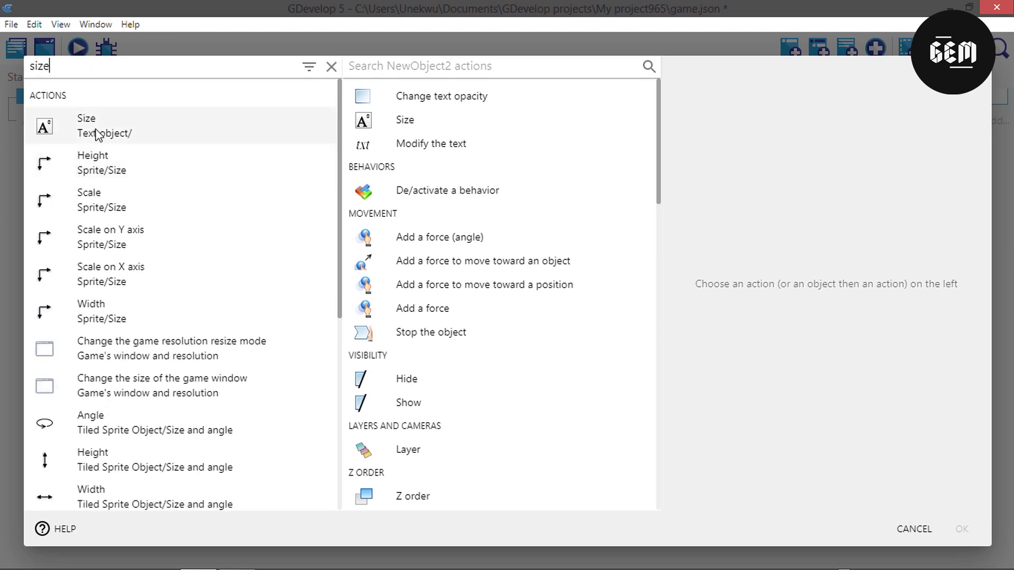
pyautogui.click(97, 133)
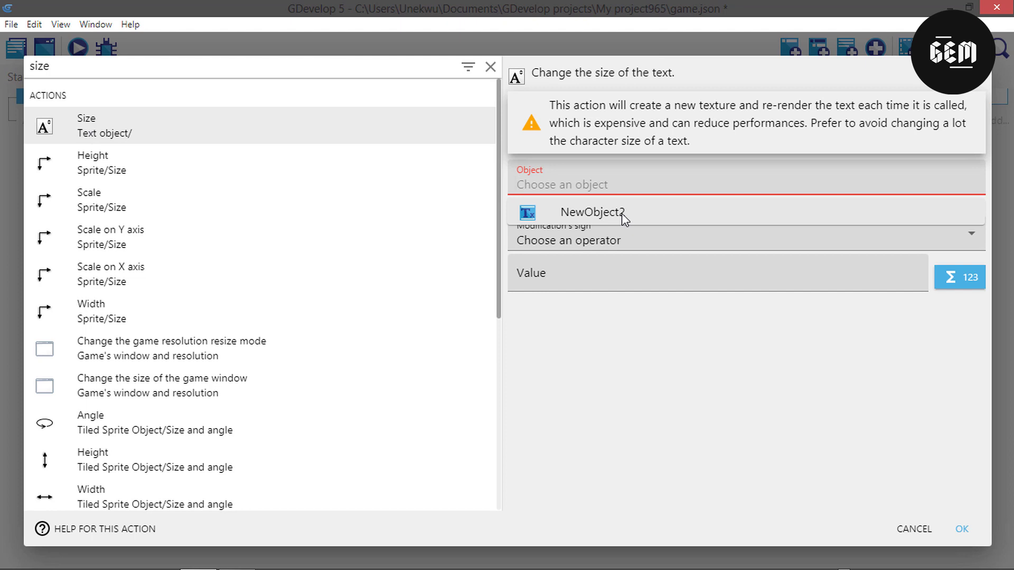
pyautogui.click(208, 73)
pyautogui.doubleClick(209, 73)
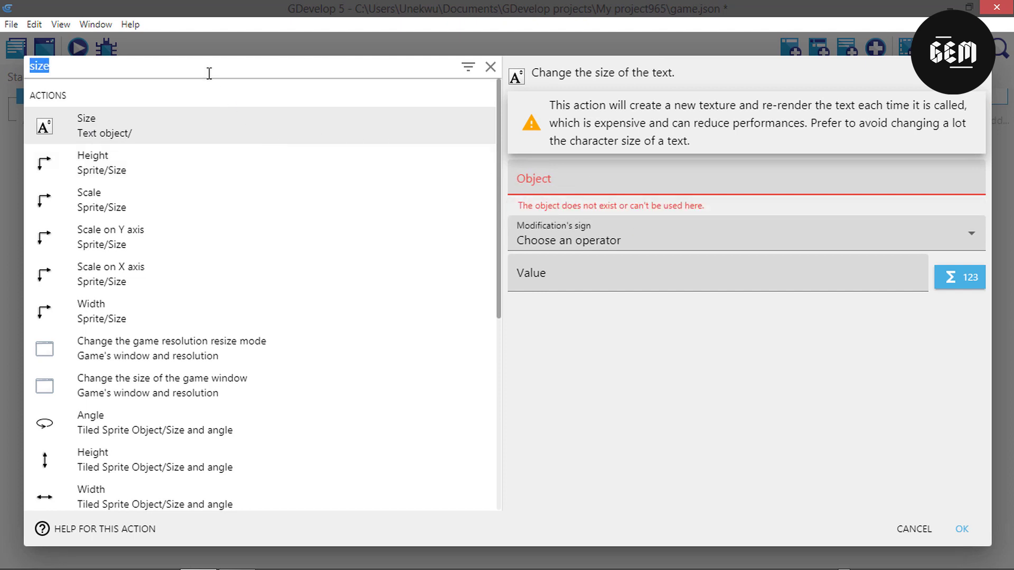
pyautogui.press('BackSpace')
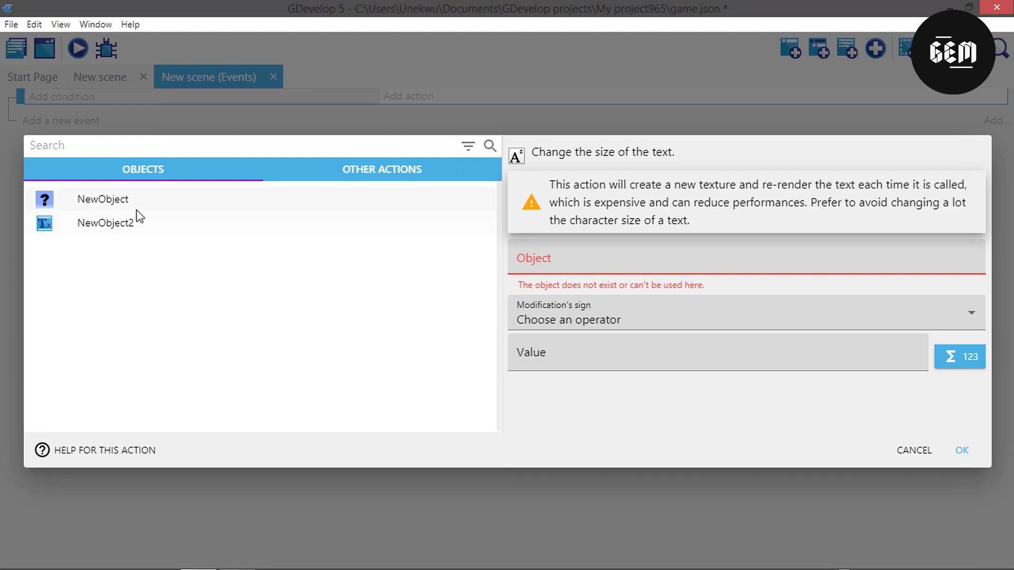
pyautogui.click(130, 224)
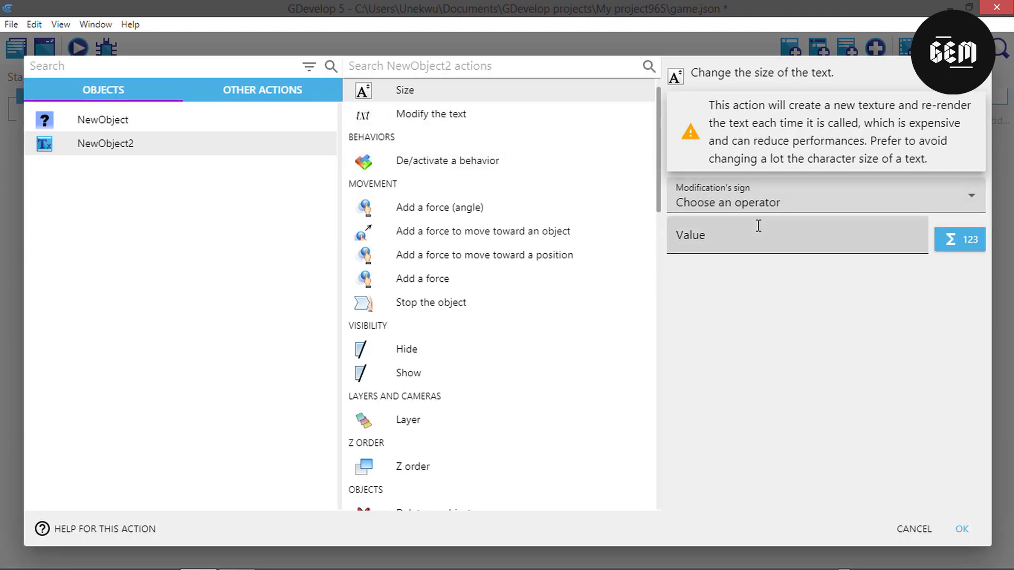
# Search all actions for "size" and choose the Text object's Size action with NewObject2 as its object.
pyautogui.click(115, 70)
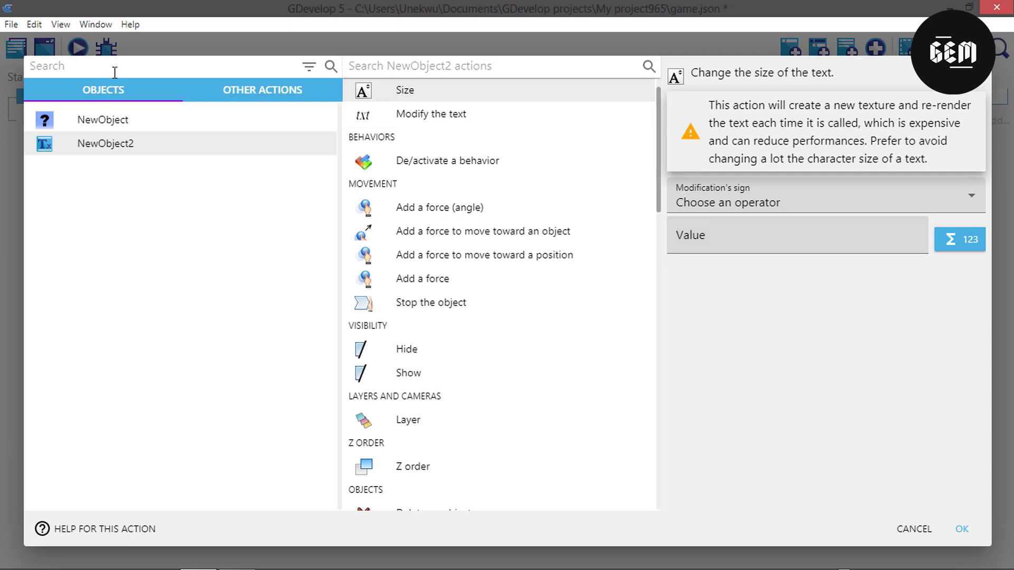
pyautogui.write('size')
pyautogui.click(136, 135)
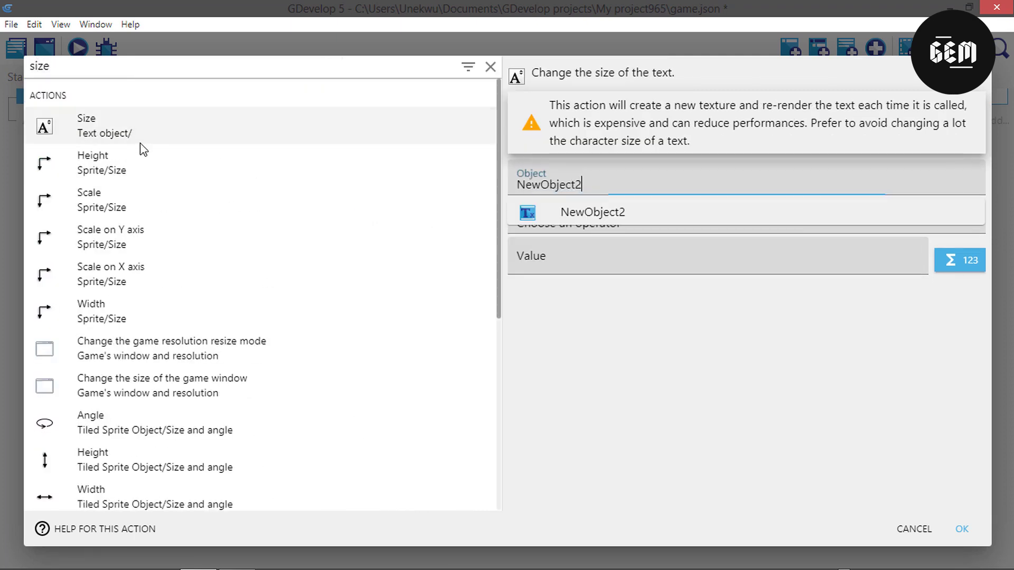
pyautogui.click(542, 213)
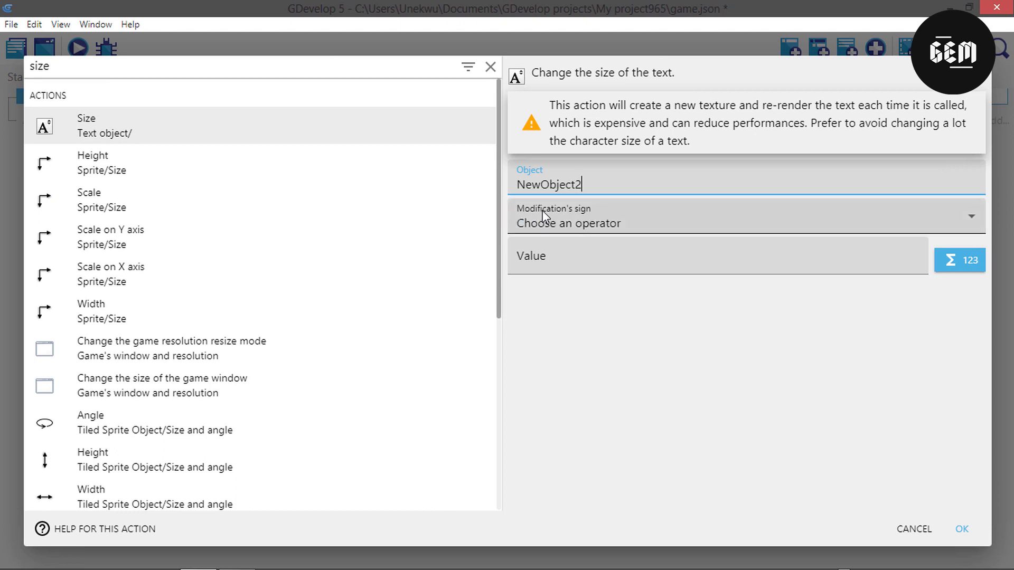
# Configure the Size action for NewObject2 with the modification's sign = (set to), and clear the action search.
pyautogui.doubleClick(130, 71)
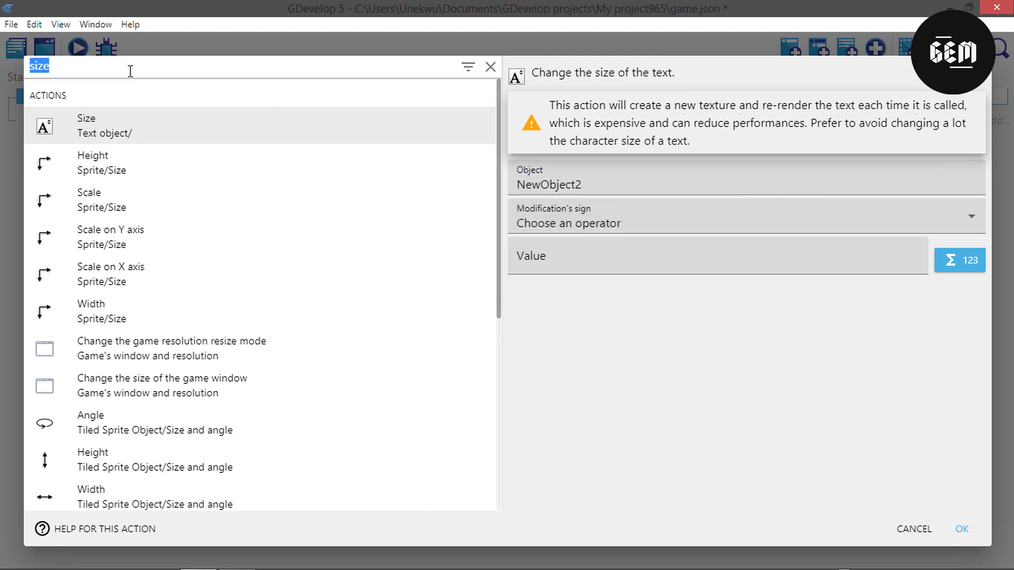
pyautogui.click(657, 168)
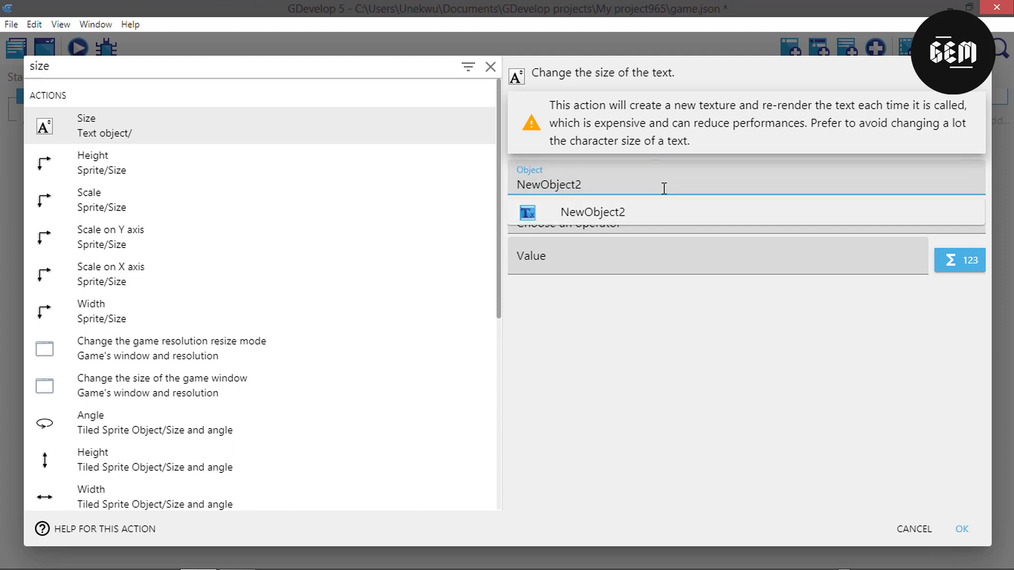
pyautogui.click(661, 209)
pyautogui.click(668, 219)
pyautogui.click(639, 251)
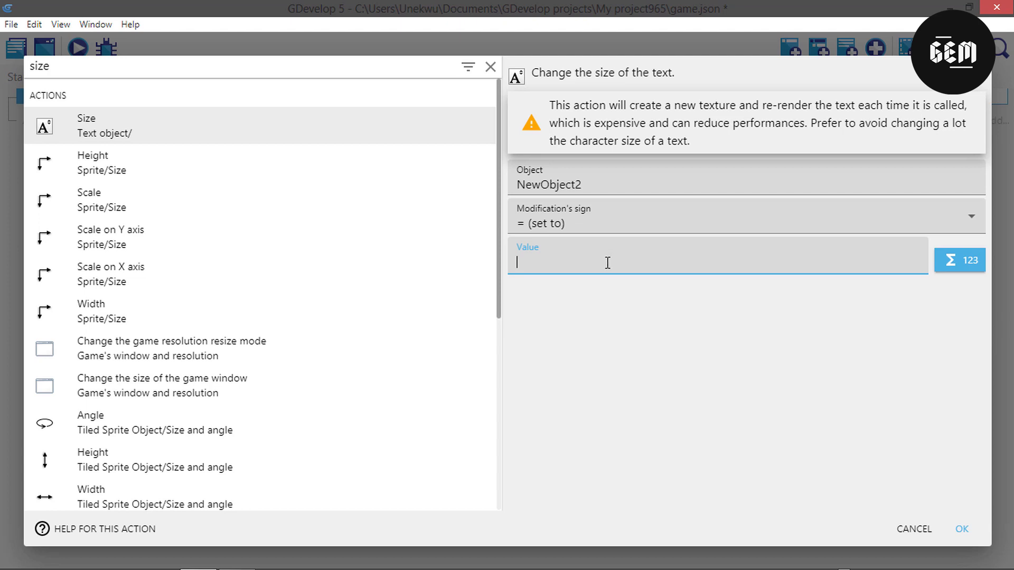
pyautogui.click(362, 67)
pyautogui.press('BackSpace')
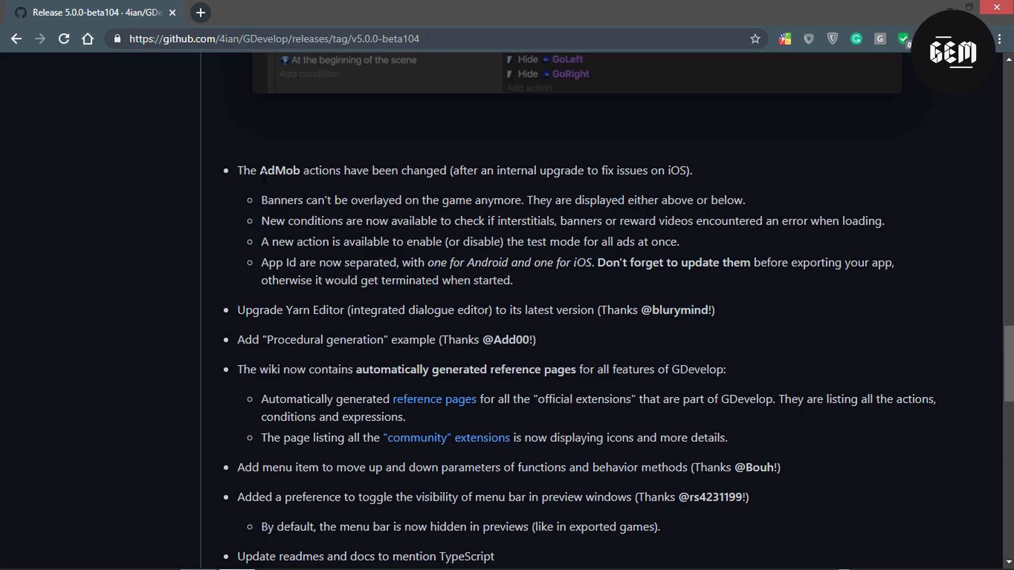
# Search the actions for "banner" on the New scene's empty event and open AdMob's Configure the banner action.
pyautogui.scroll(1, 264, 179)
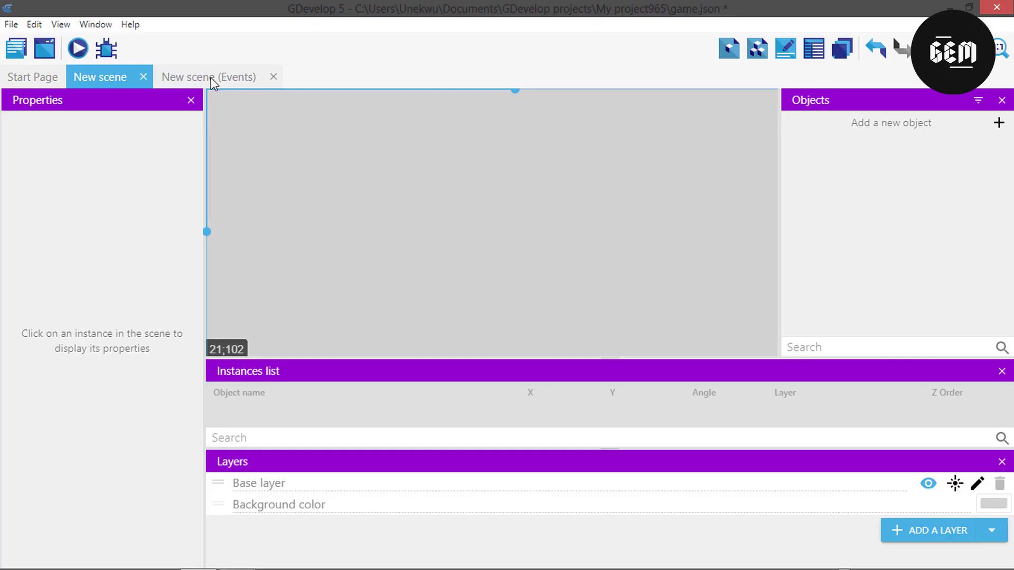
pyautogui.click(211, 77)
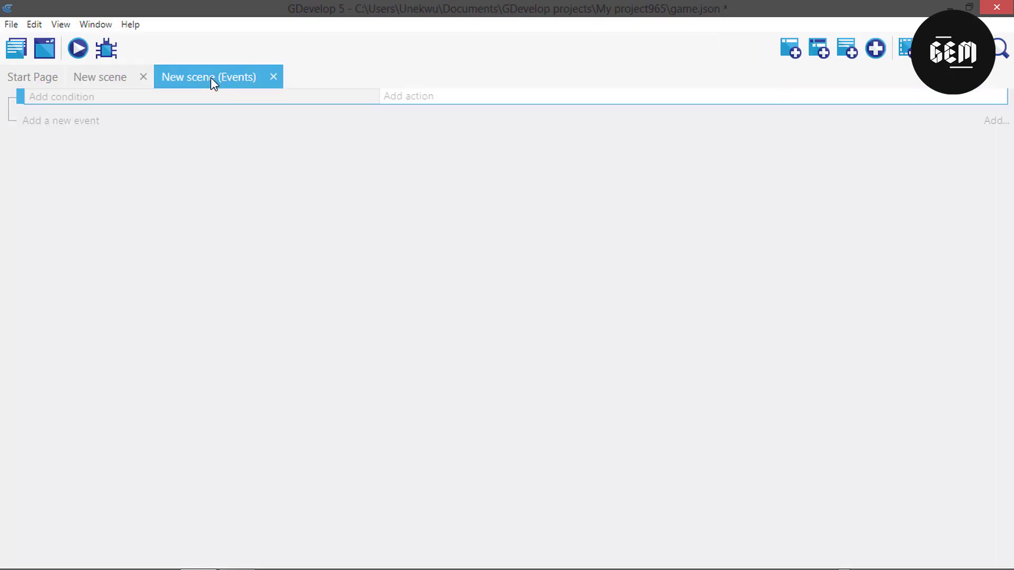
pyautogui.click(407, 97)
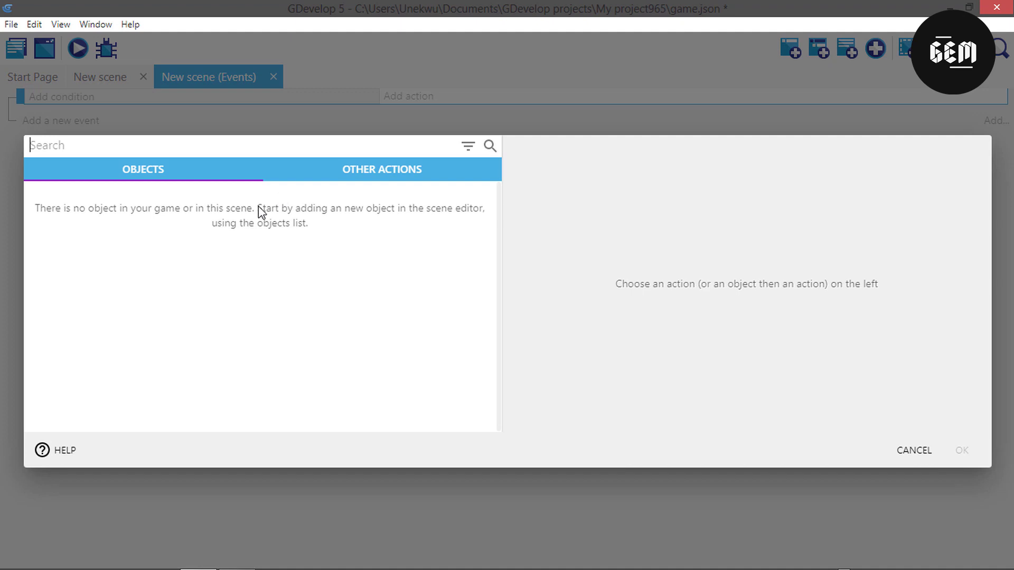
pyautogui.write('banners')
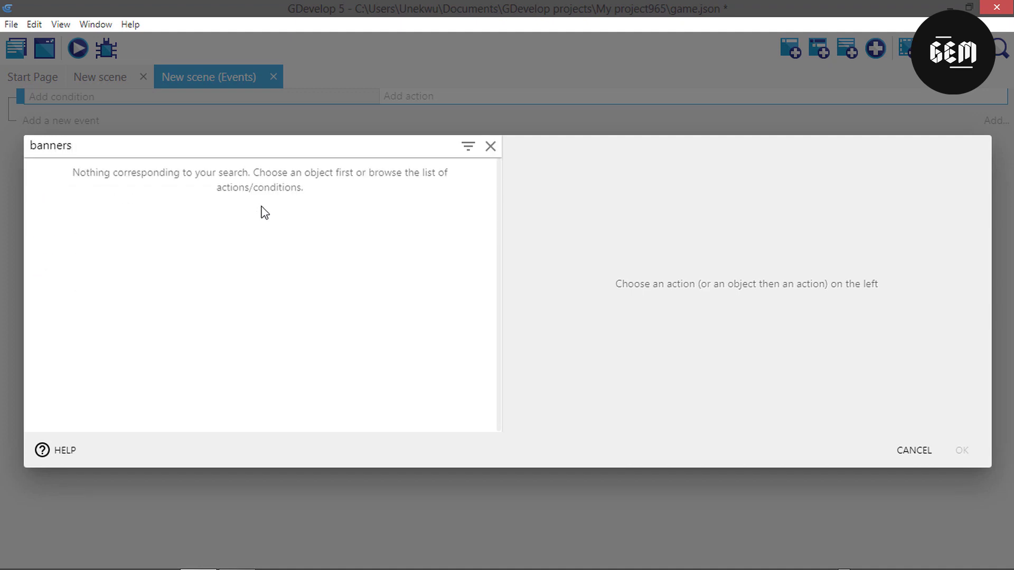
pyautogui.press('BackSpace')
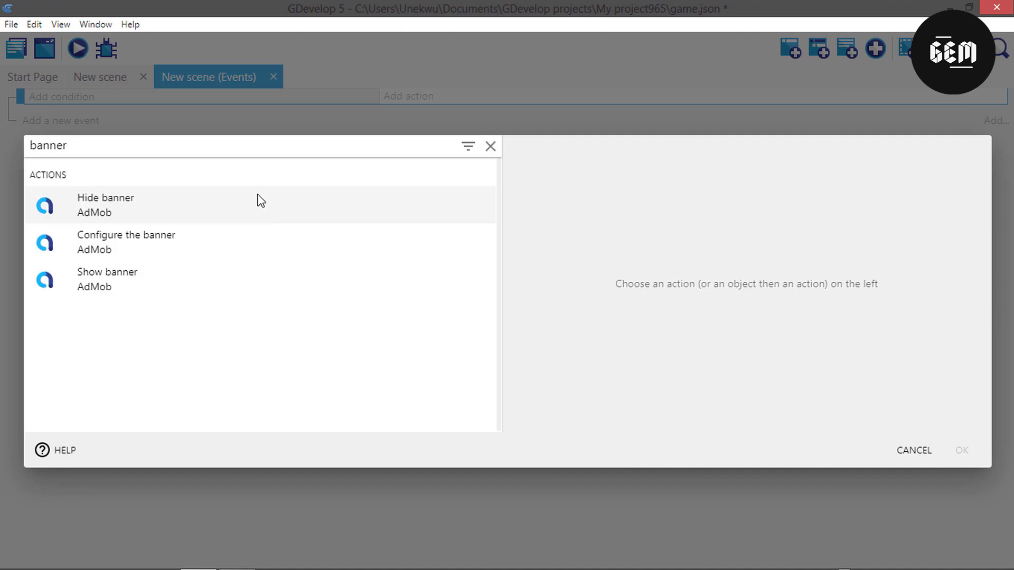
pyautogui.click(317, 241)
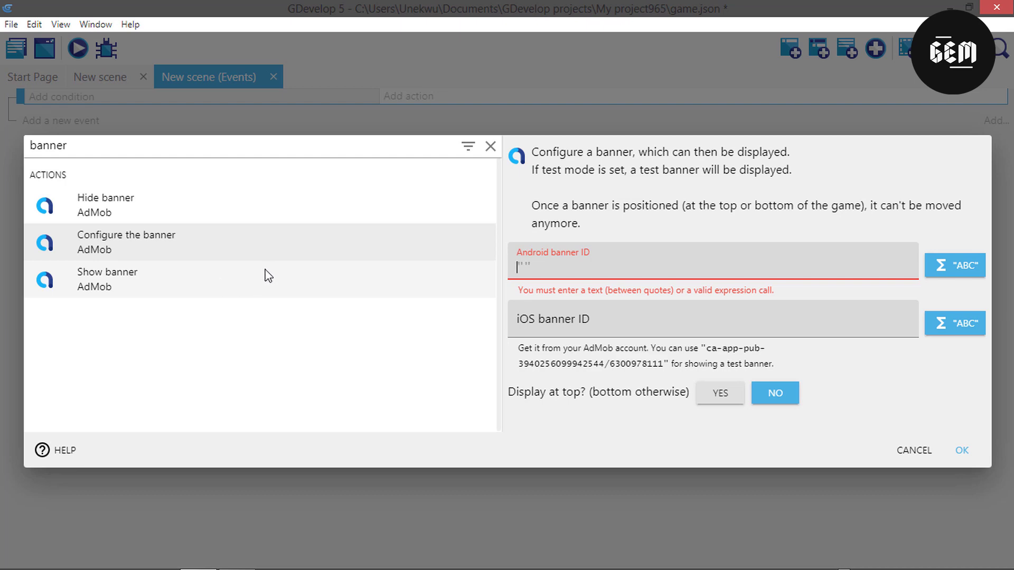
# Check the AdMob changes in the browser's release notes, return to GDevelop and cancel the new action.
pyautogui.hotkey('alt', 'Tab')
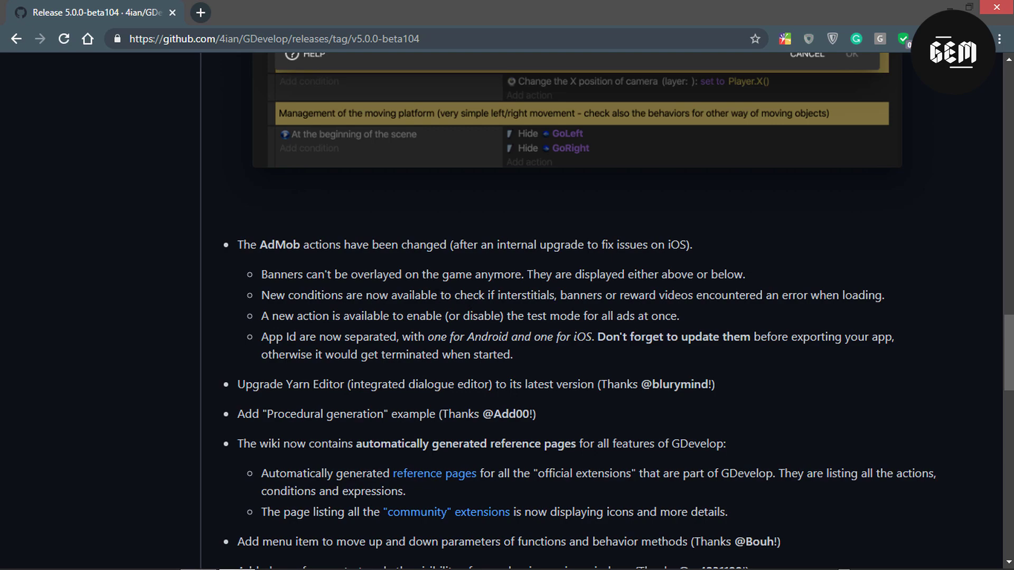
pyautogui.hotkey('alt', 'Tab')
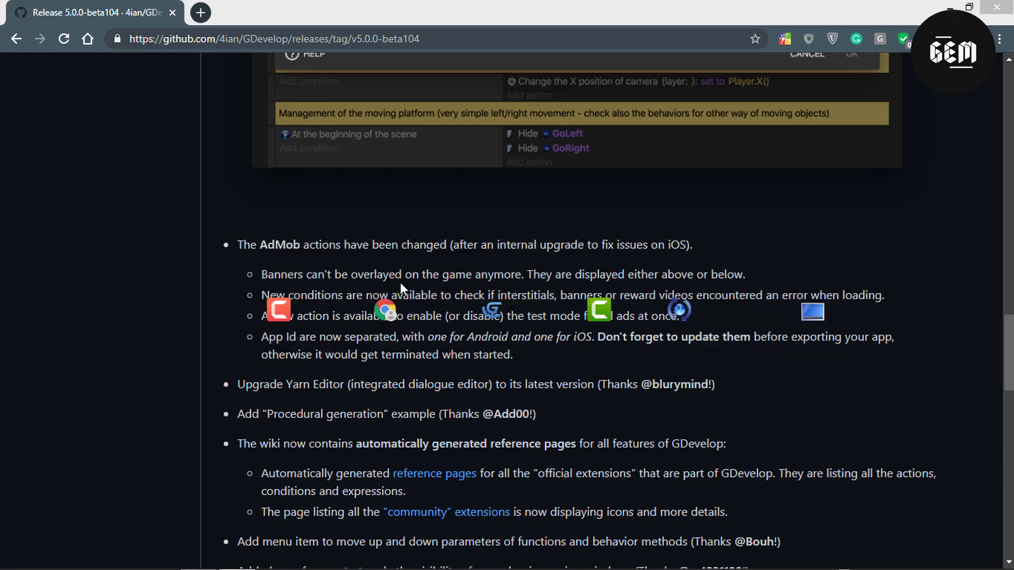
pyautogui.hotkey('alt', 'Tab')
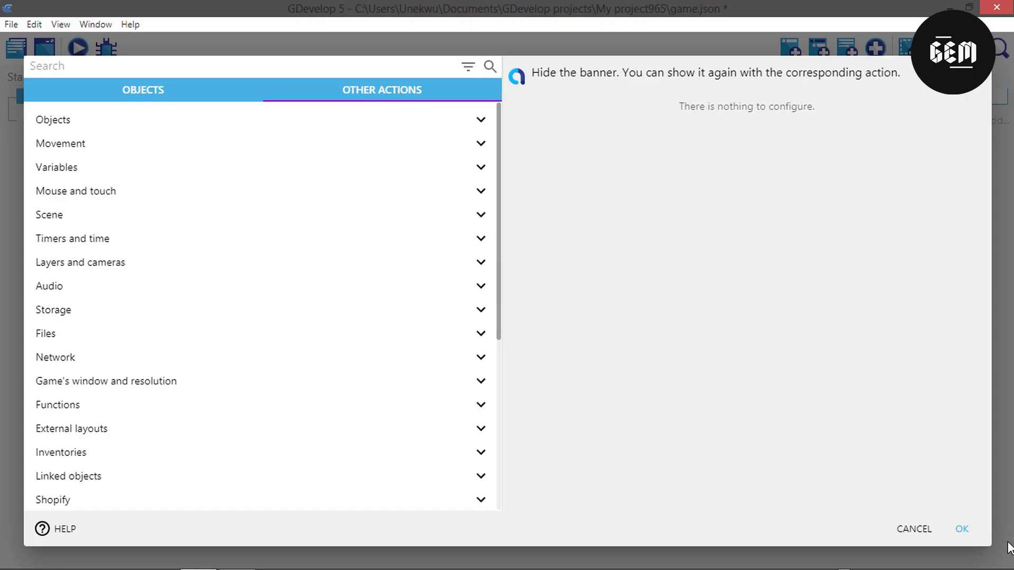
pyautogui.click(897, 529)
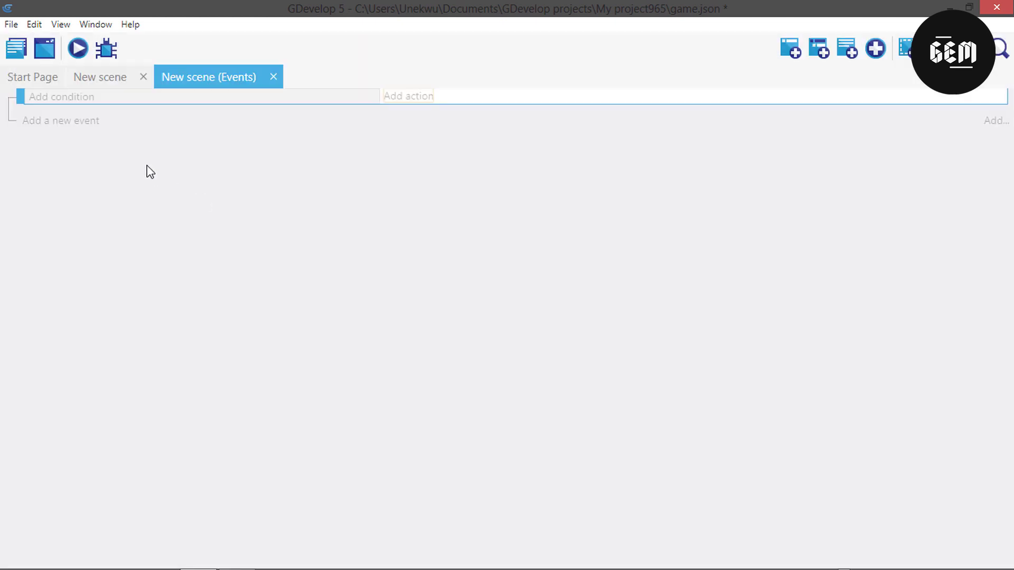
# Start a condition on the empty event and examine the AdMob group of other conditions.
pyautogui.click(65, 98)
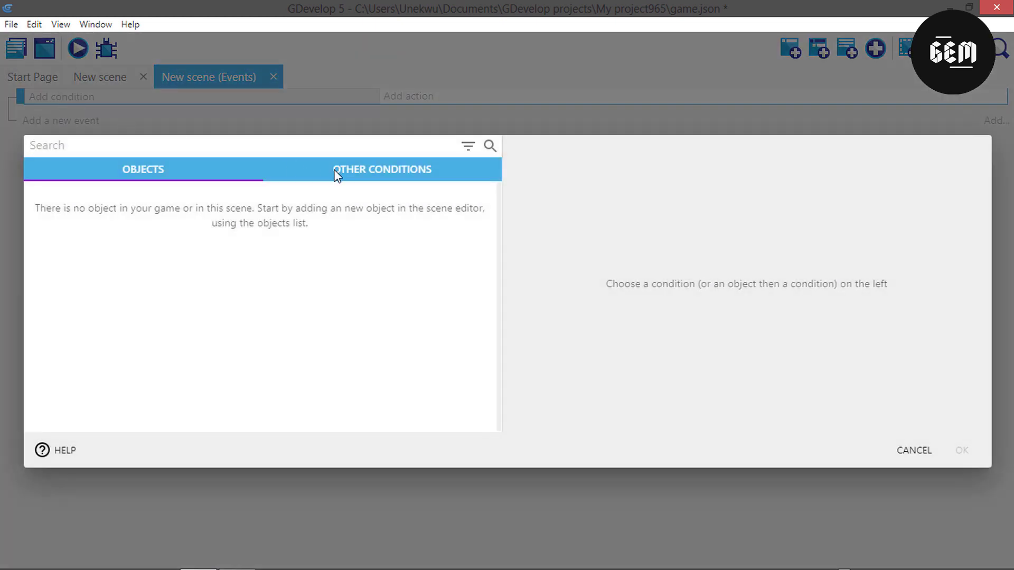
pyautogui.click(337, 166)
pyautogui.scroll(-1, 118, 347)
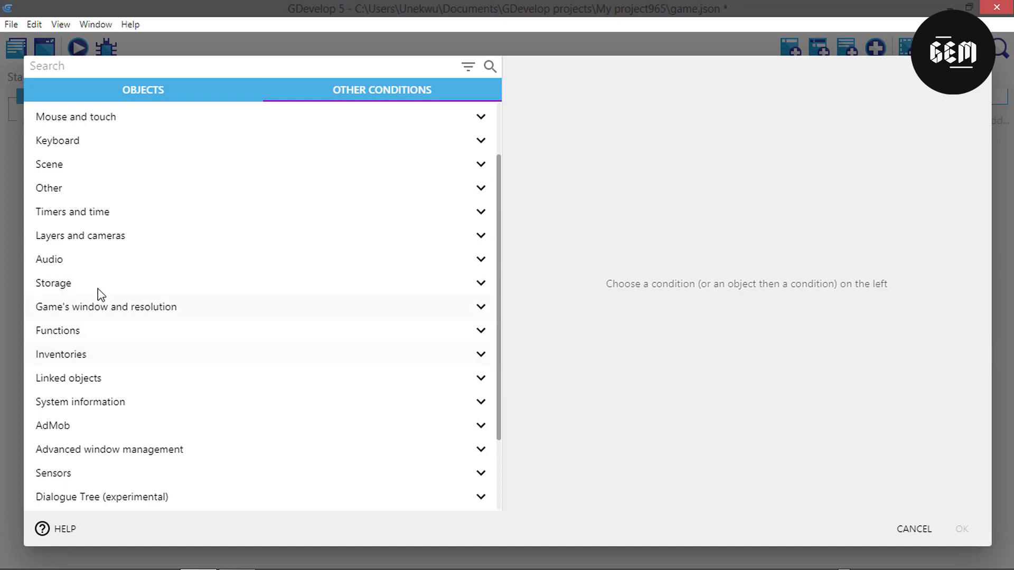
pyautogui.scroll(2, 98, 264)
pyautogui.scroll(-3, 92, 306)
pyautogui.click(89, 325)
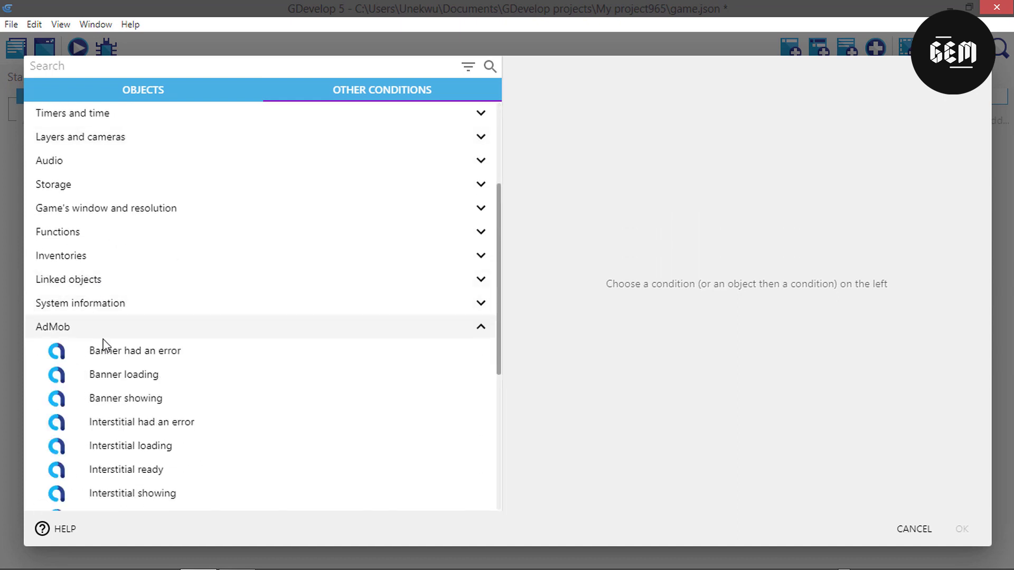
pyautogui.scroll(-2, 122, 195)
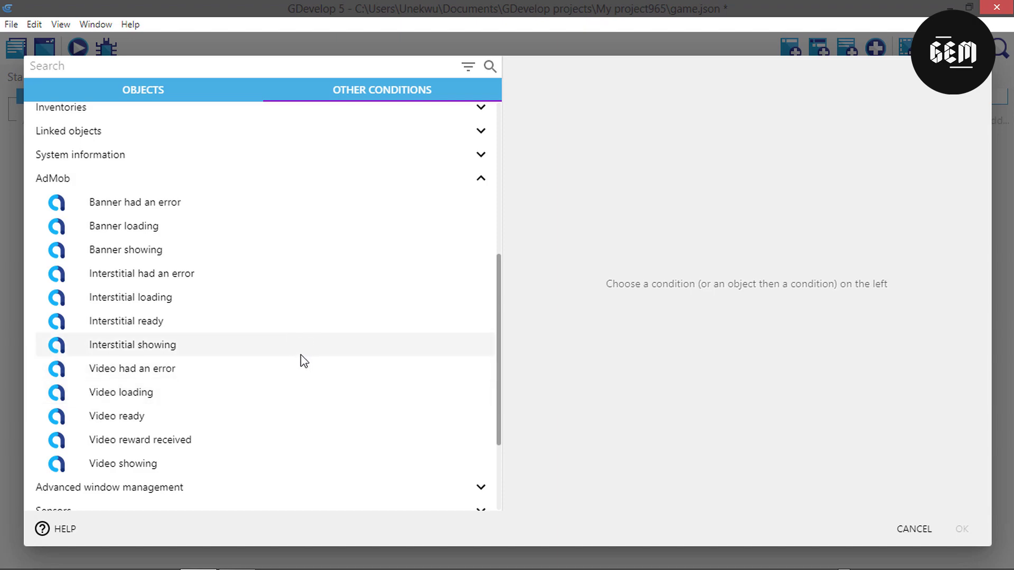
# Recheck the AdMob notes on the browser's release page, return to GDevelop and cancel the new condition.
pyautogui.hotkey('alt', 'Tab')
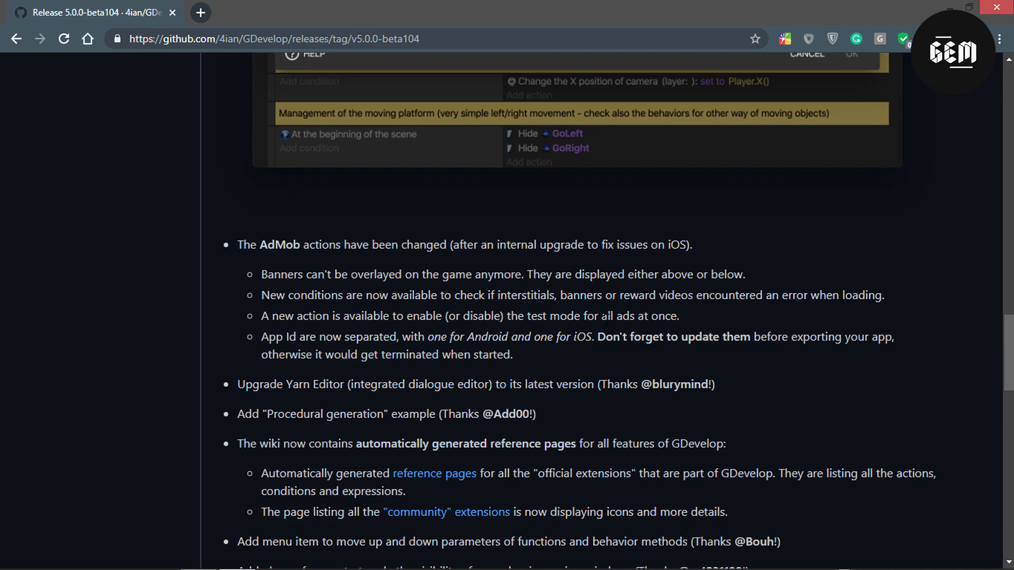
pyautogui.hotkey('alt', 'Tab')
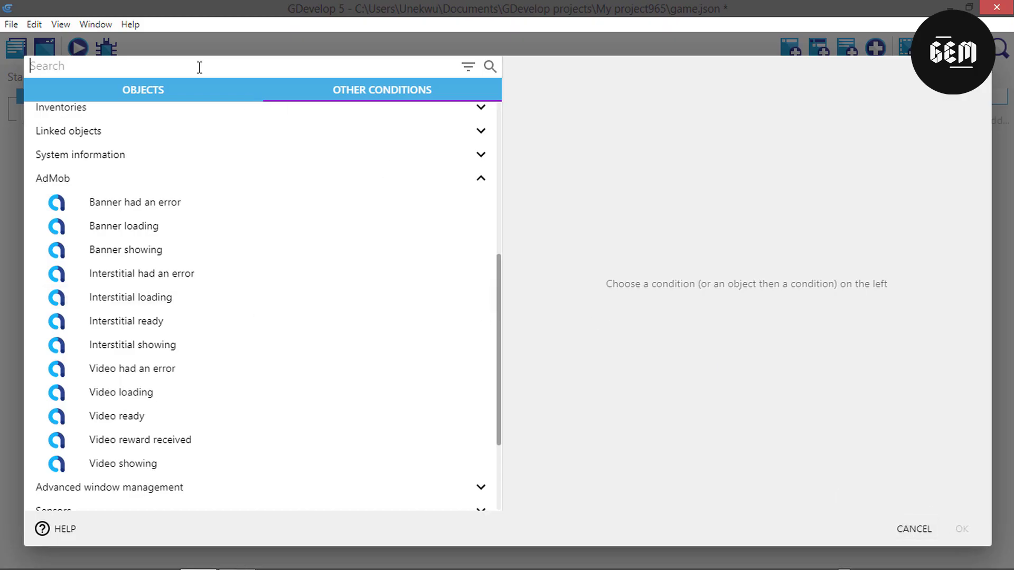
pyautogui.click(928, 527)
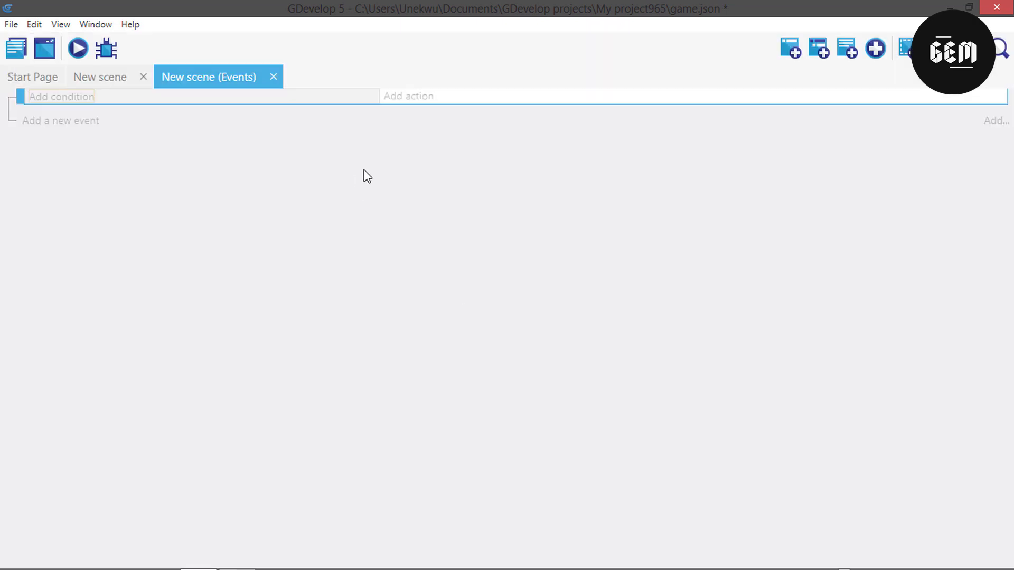
# Start an action on the empty event, search for "admob" and examine the Enable test mode and Show banner actions.
pyautogui.click(403, 100)
pyautogui.write('a')
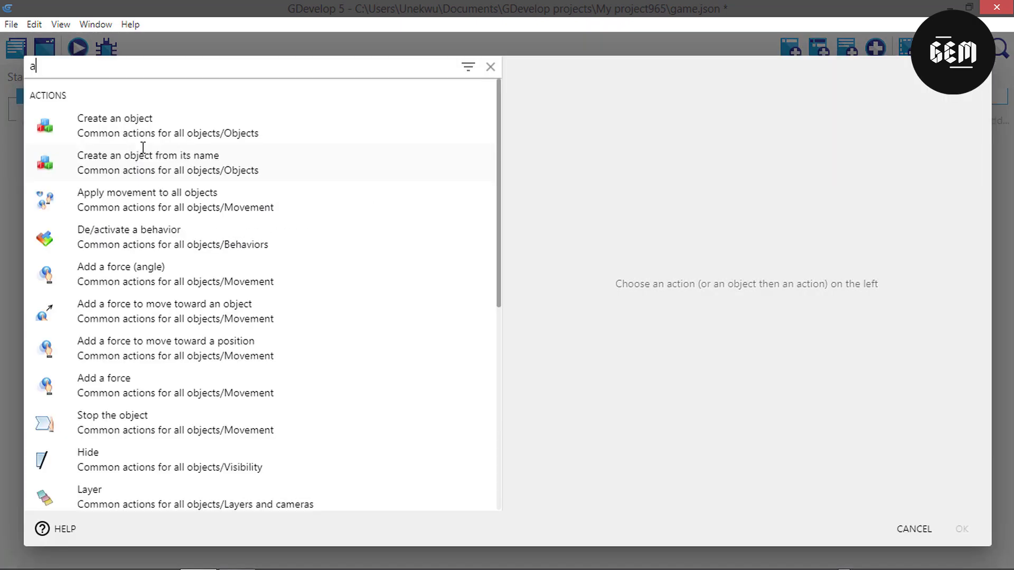
pyautogui.write('dmob')
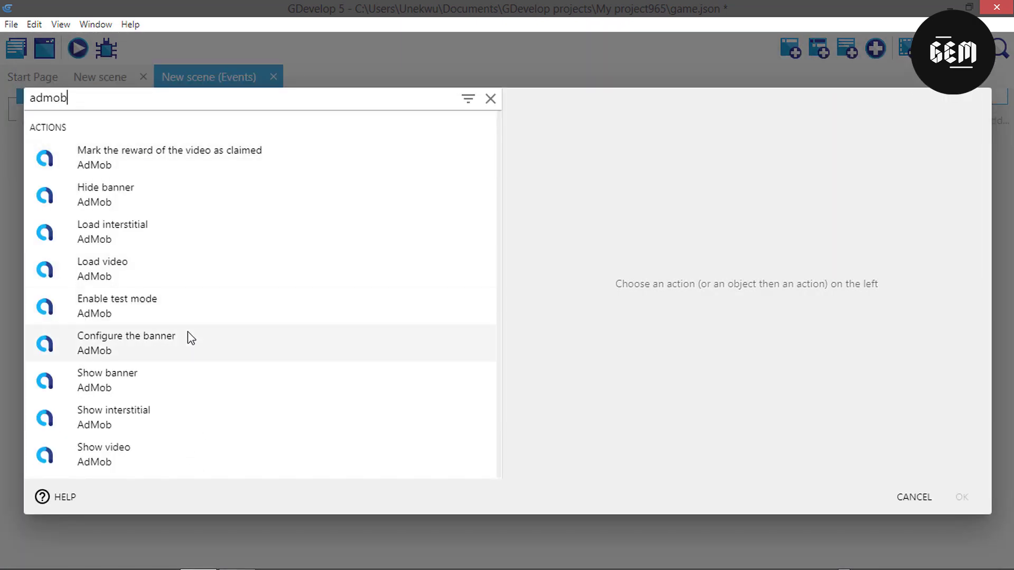
pyautogui.click(191, 306)
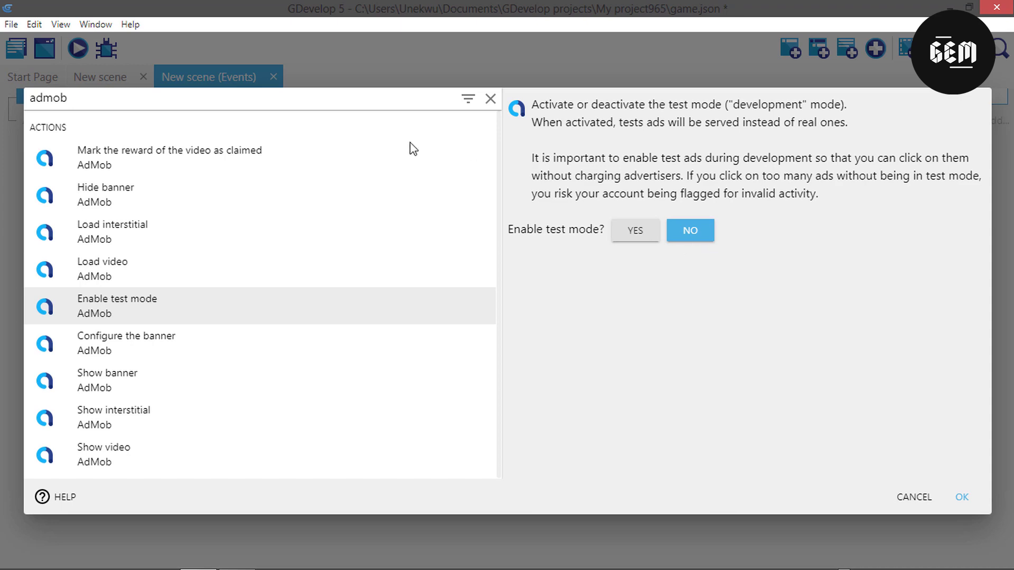
pyautogui.click(157, 389)
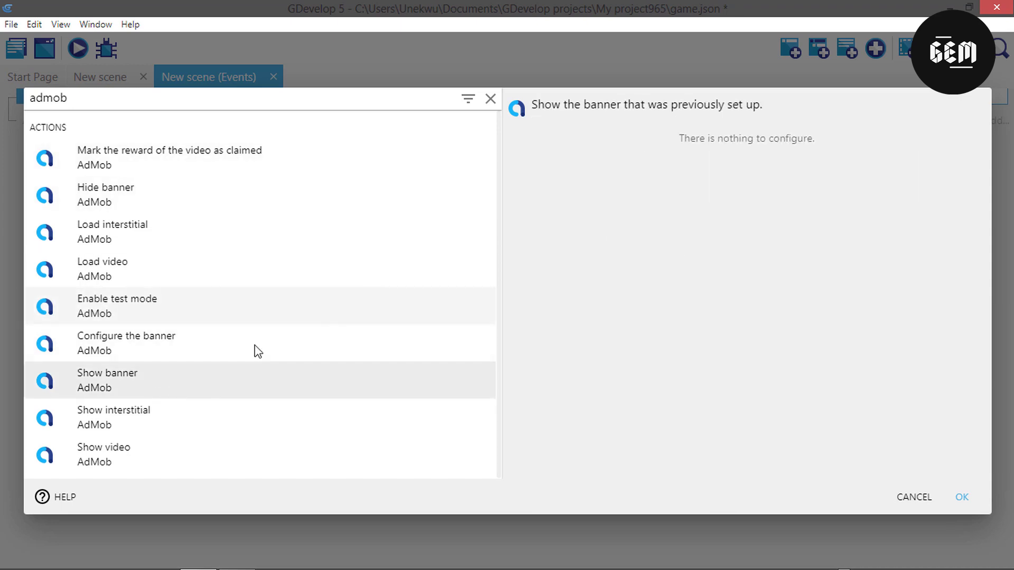
# Add the Configure the banner action with the suggested AdMob test ID as its Android banner ID.
pyautogui.click(135, 344)
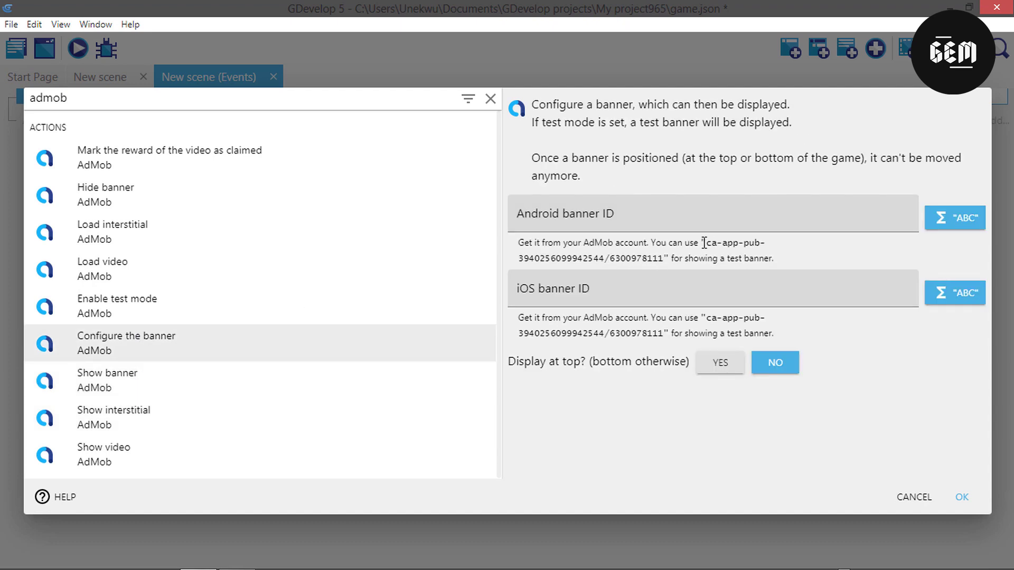
pyautogui.moveTo(702, 243); pyautogui.dragTo(669, 260)
pyautogui.hotkey('ctrl', 'c')
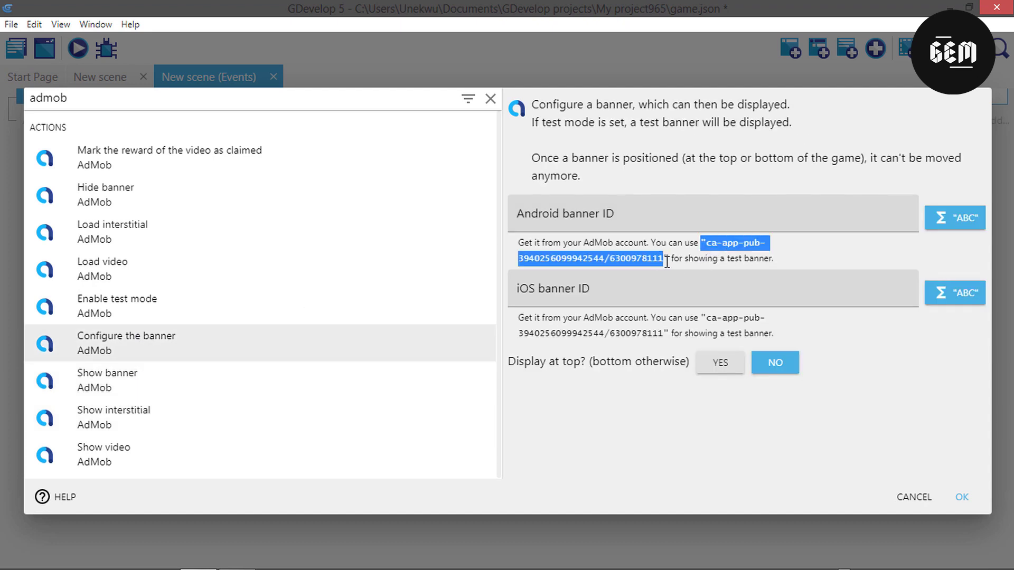
pyautogui.click(659, 222)
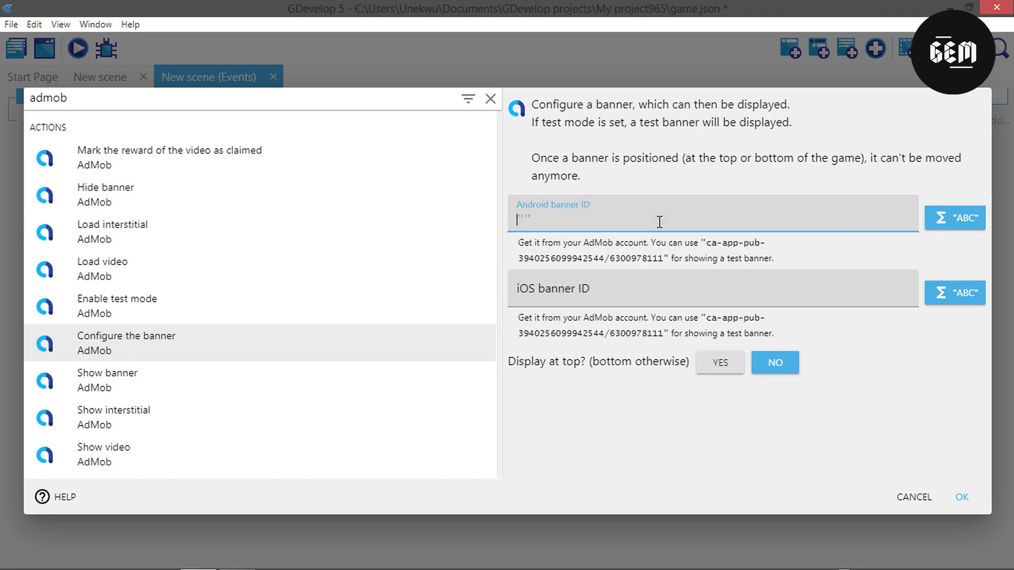
pyautogui.hotkey('ctrl', 'v')
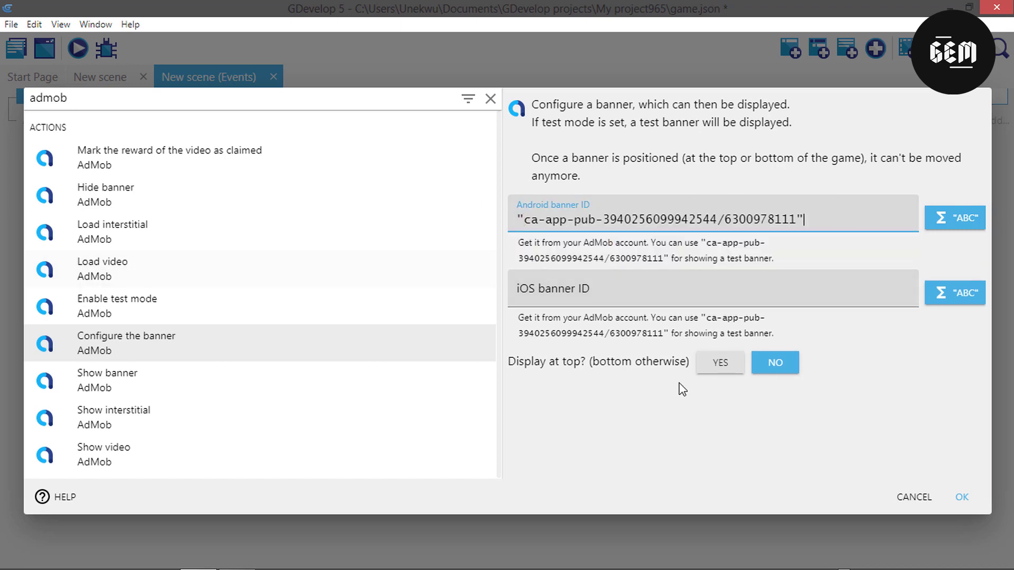
pyautogui.click(961, 497)
# Search the actions for "show" and add AdMob's Show banner action to the same event.
pyautogui.click(398, 128)
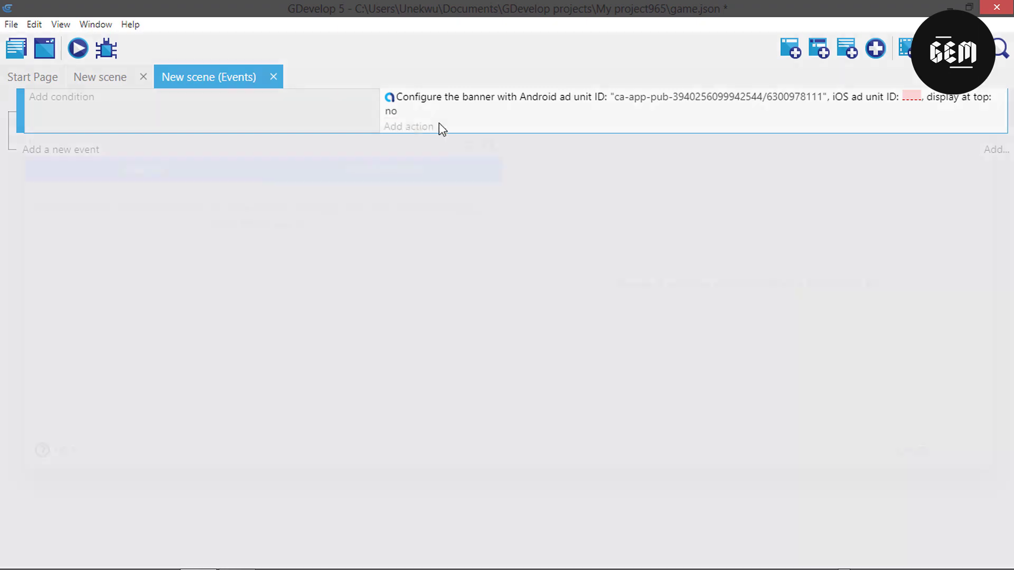
pyautogui.write('sh')
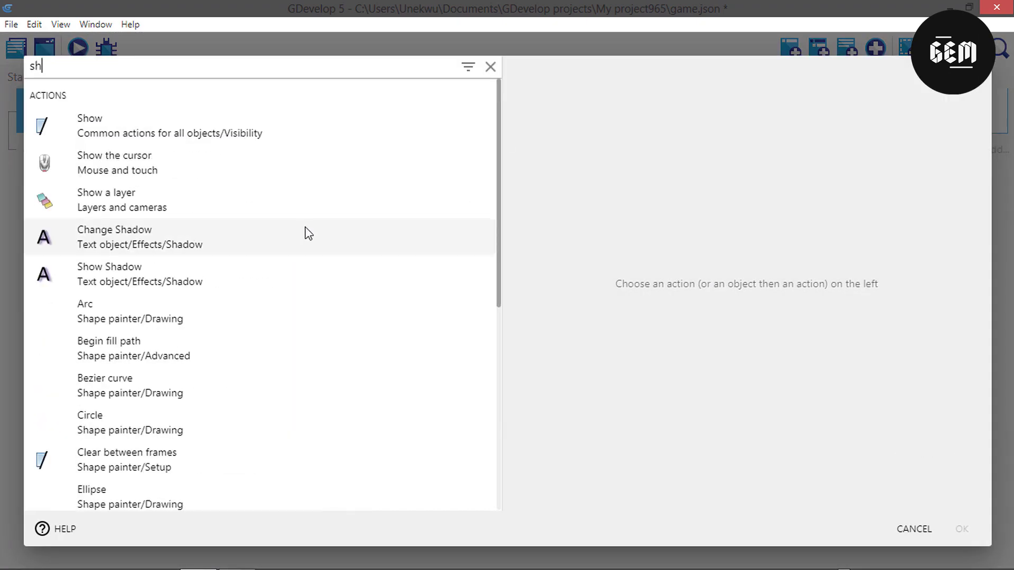
pyautogui.write('ow')
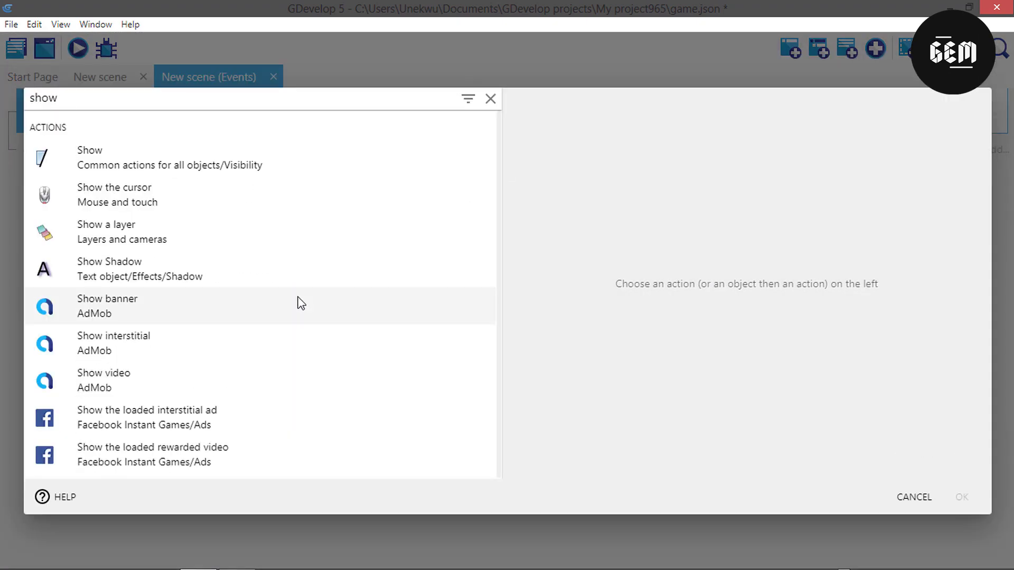
pyautogui.click(190, 309)
pyautogui.click(961, 496)
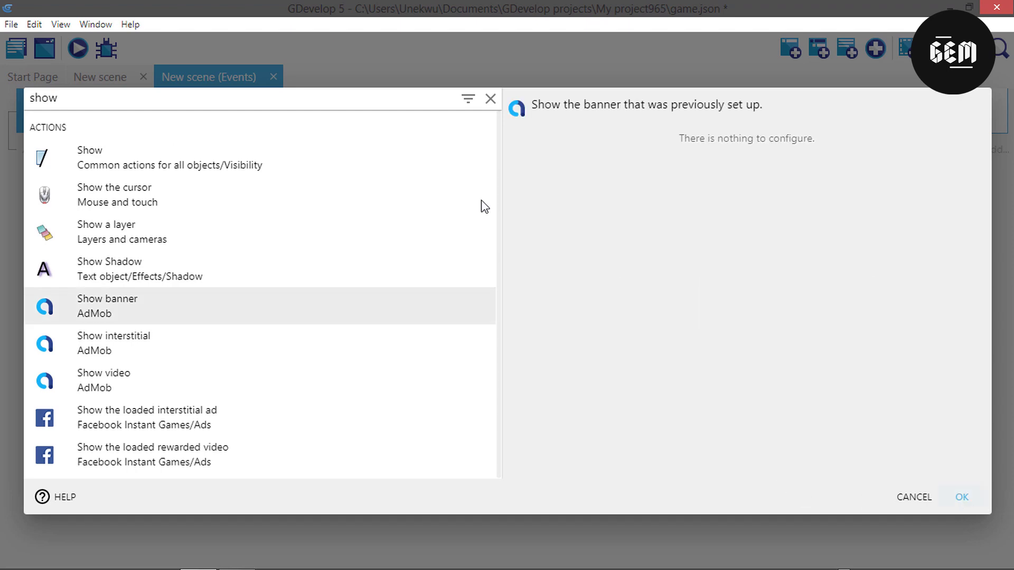
# Search the actions for "ena" and add AdMob's Enable test mode action to the event, set to Yes.
pyautogui.click(408, 142)
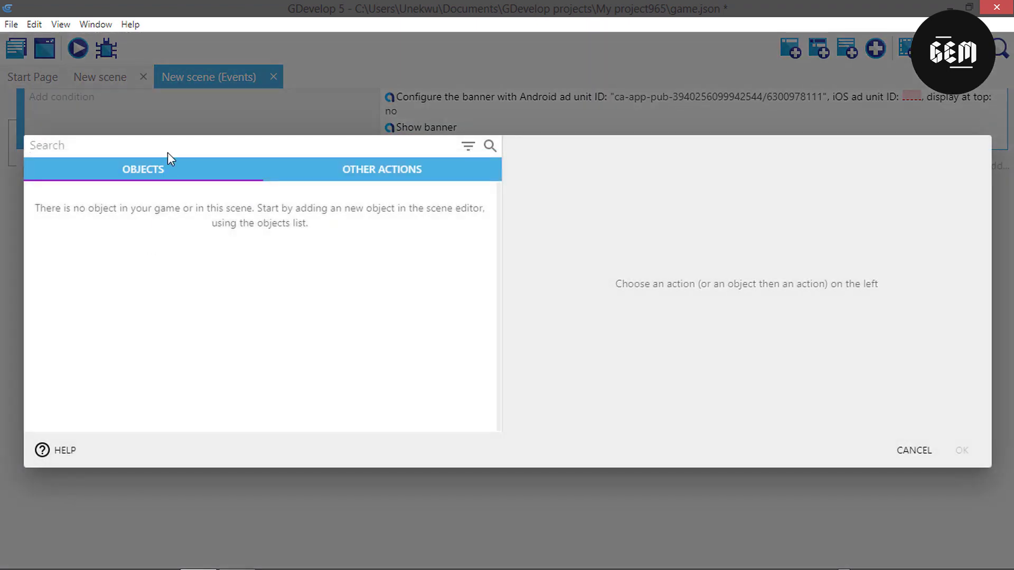
pyautogui.write('ena')
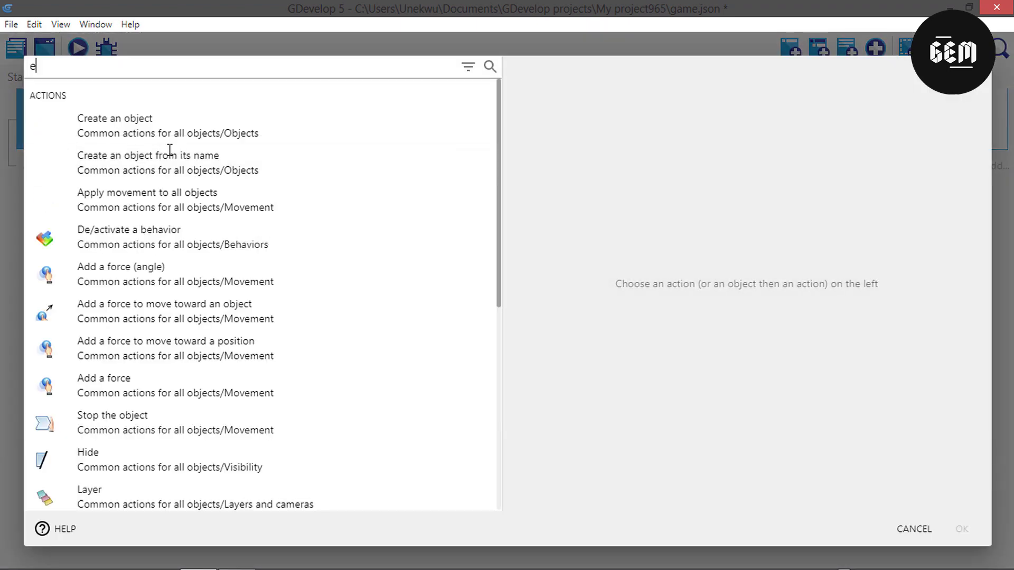
pyautogui.click(205, 239)
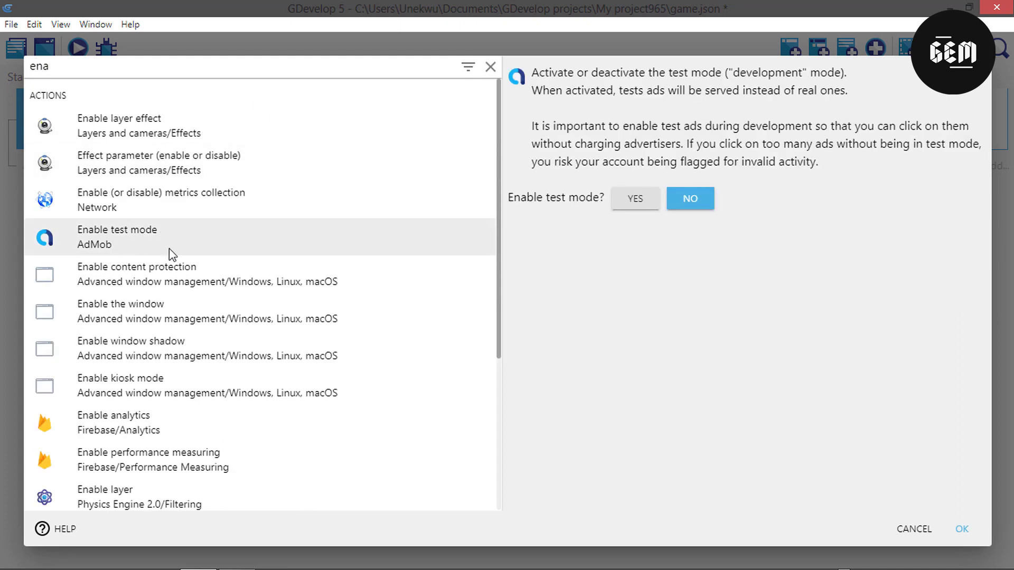
pyautogui.click(635, 199)
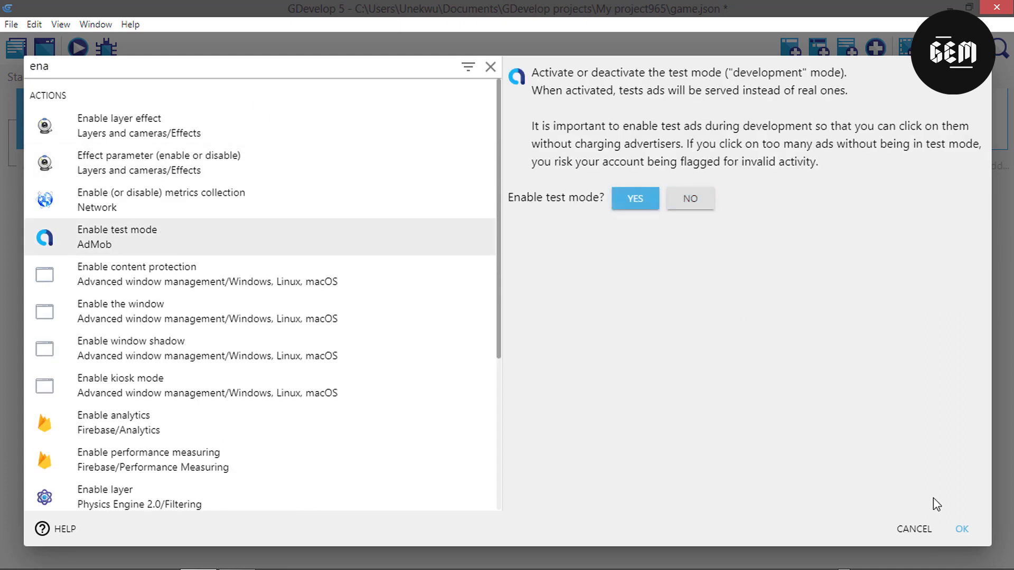
pyautogui.click(962, 530)
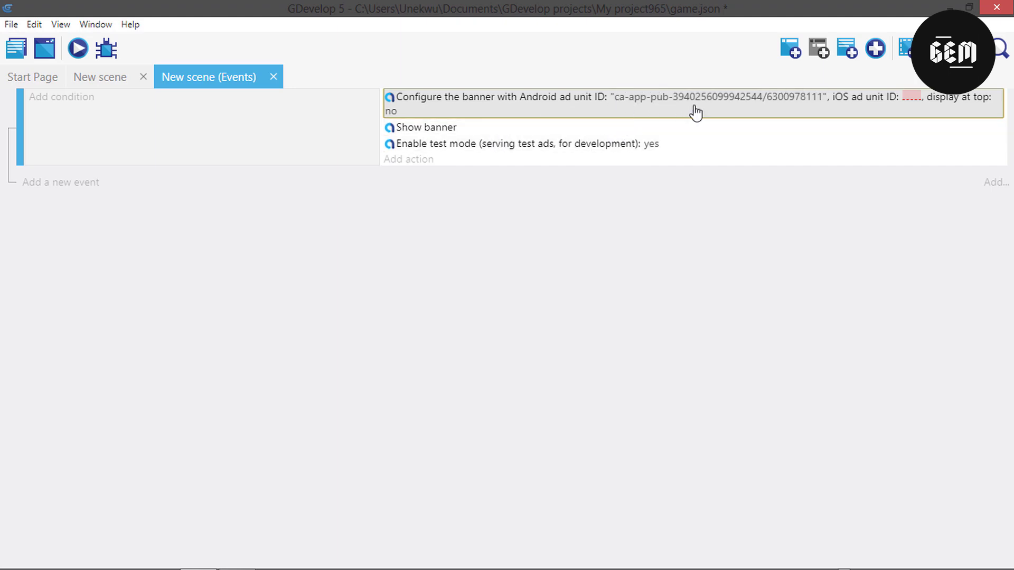
# Review the Configure the banner action's parameters, cancel it, and recheck the AdMob notes on the browser's release page before returning to GDevelop.
pyautogui.doubleClick(601, 103)
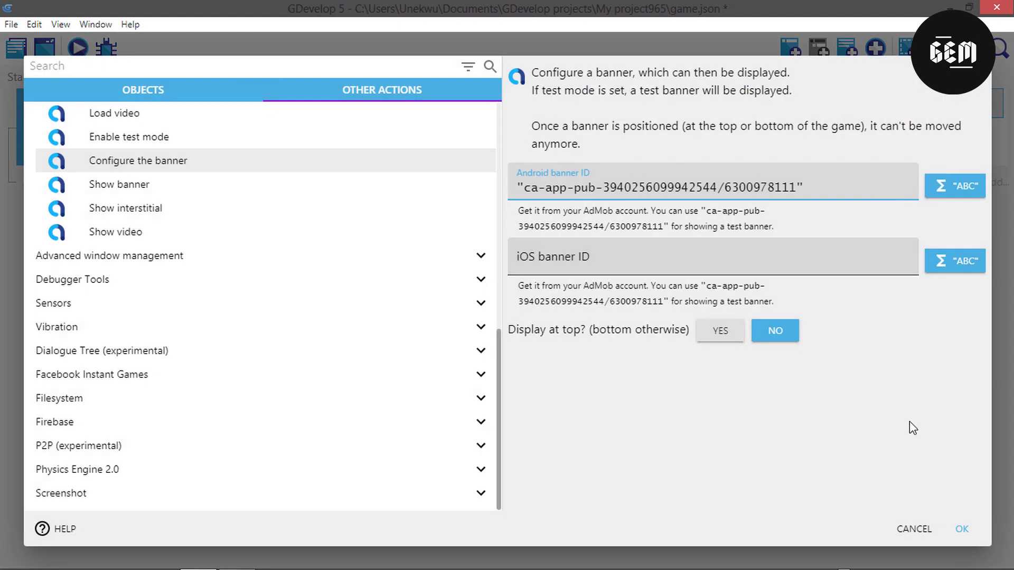
pyautogui.click(914, 528)
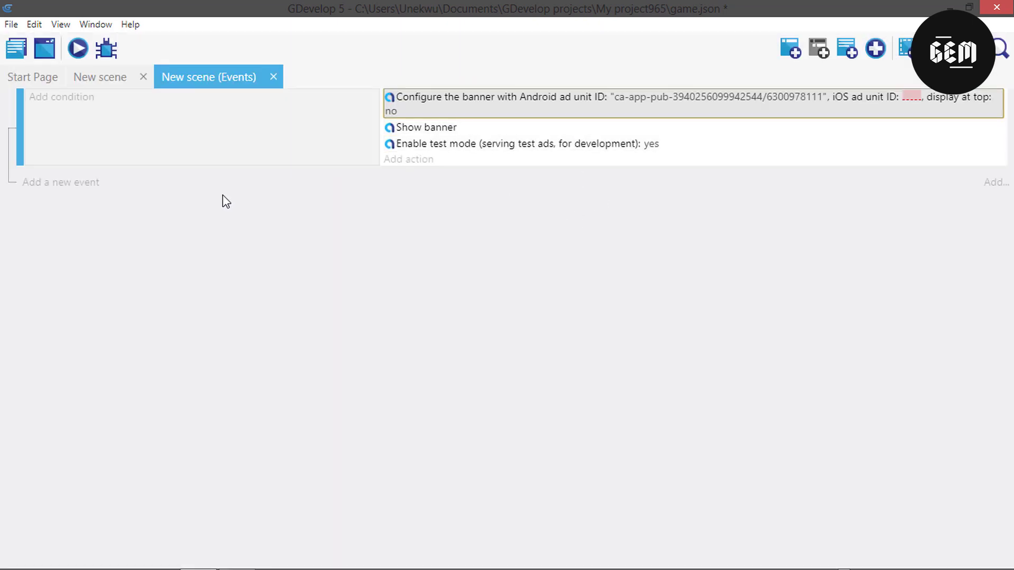
pyautogui.hotkey('alt', 'Tab')
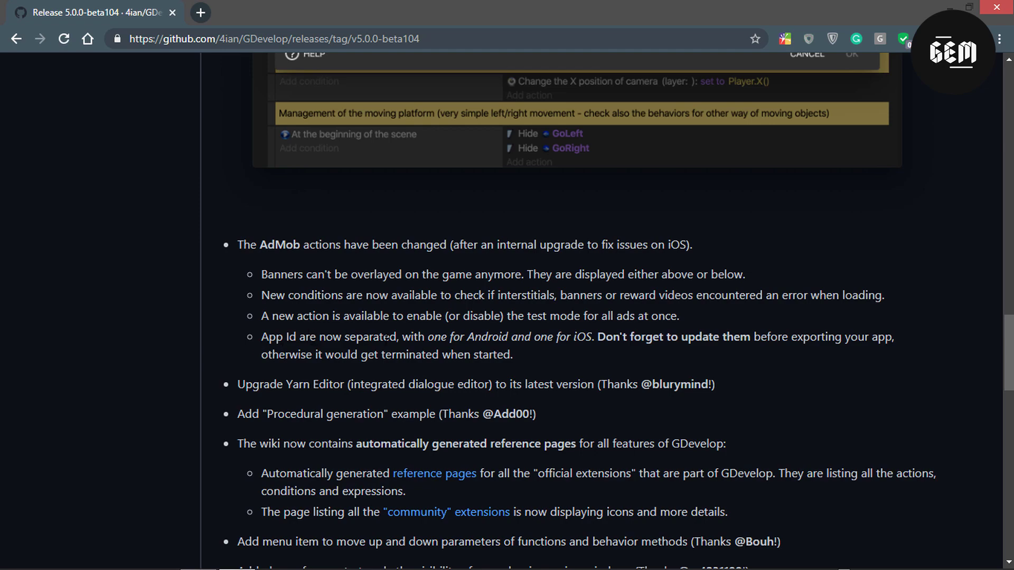
pyautogui.hotkey('alt', 'Tab')
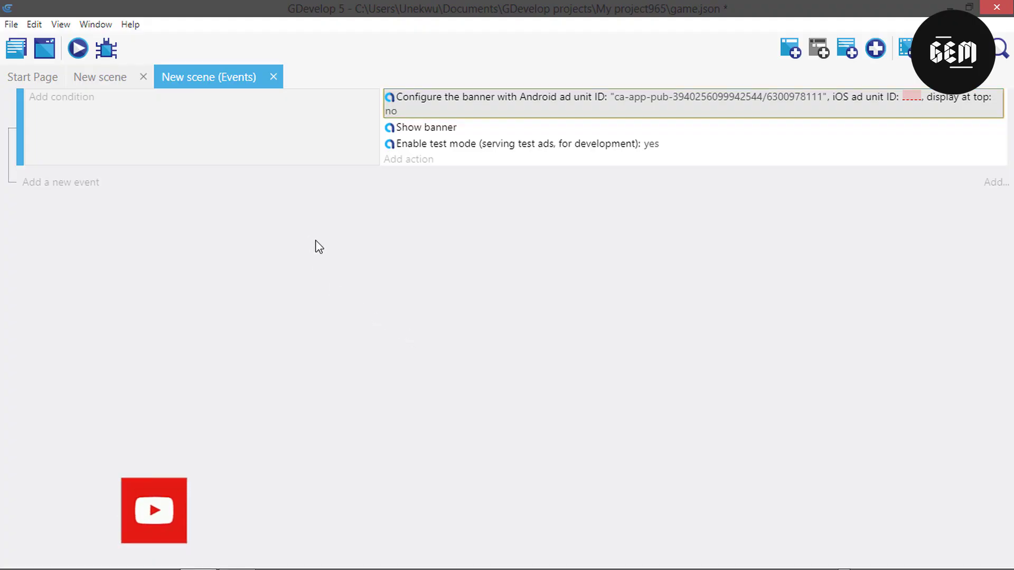
# Open the project properties at the AdMob section.
pyautogui.click(16, 48)
pyautogui.press('Escape')
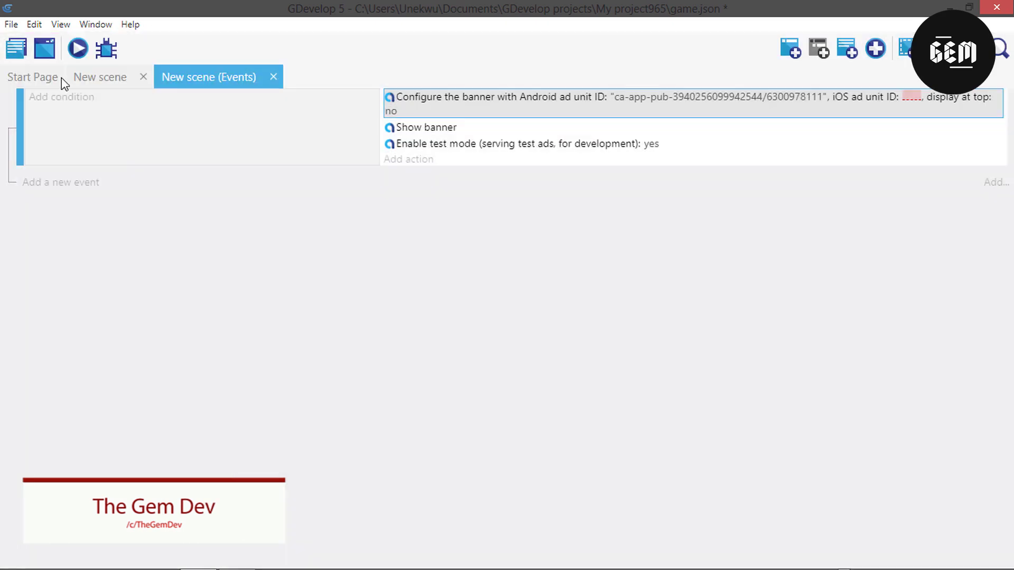
pyautogui.click(16, 50)
pyautogui.click(47, 74)
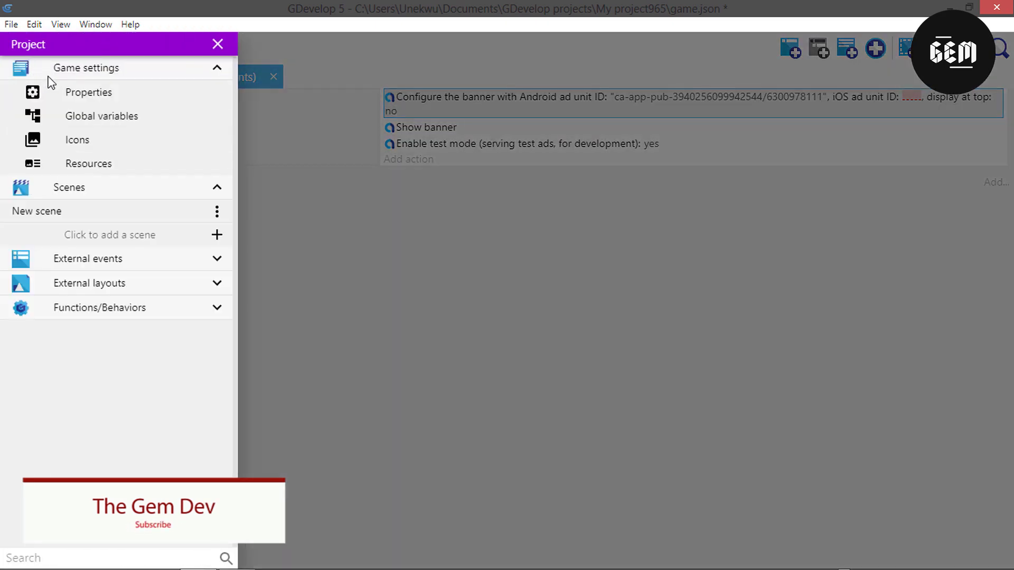
pyautogui.click(74, 95)
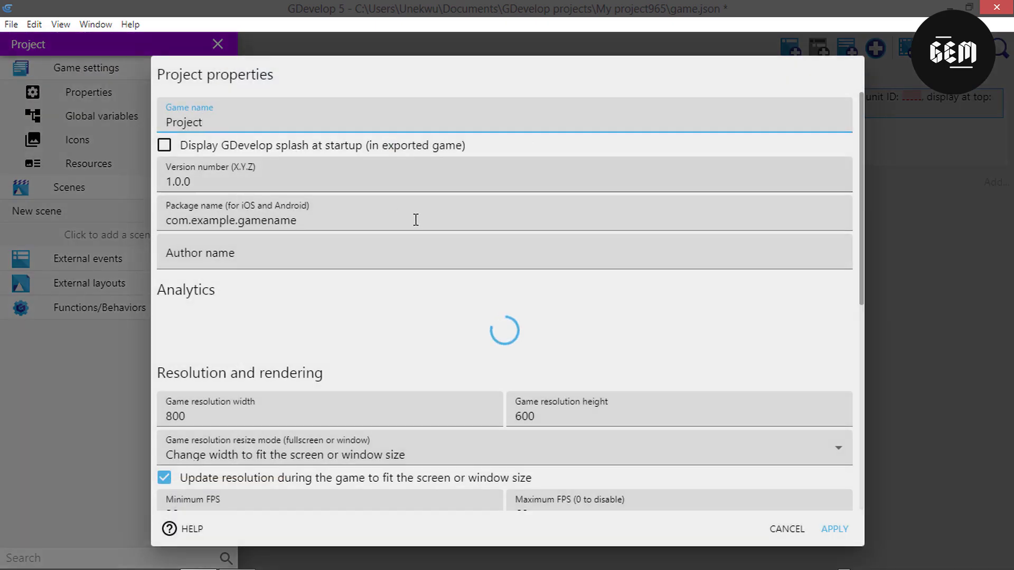
pyautogui.scroll(-1, 418, 222)
pyautogui.scroll(-6, 427, 231)
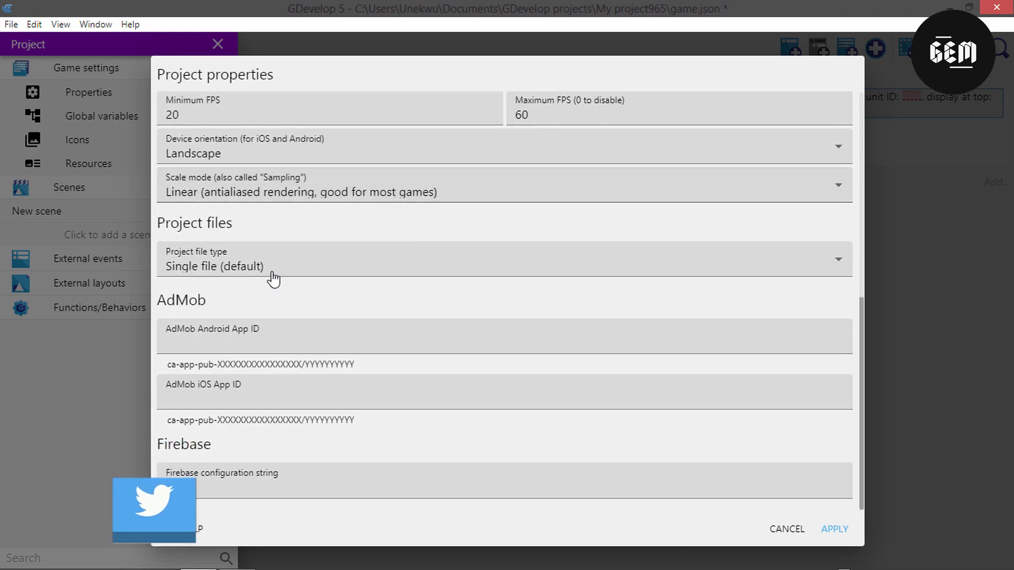
# Examine the separate AdMob Android App ID and AdMob iOS App ID fields, and apply the project properties.
pyautogui.click(197, 333)
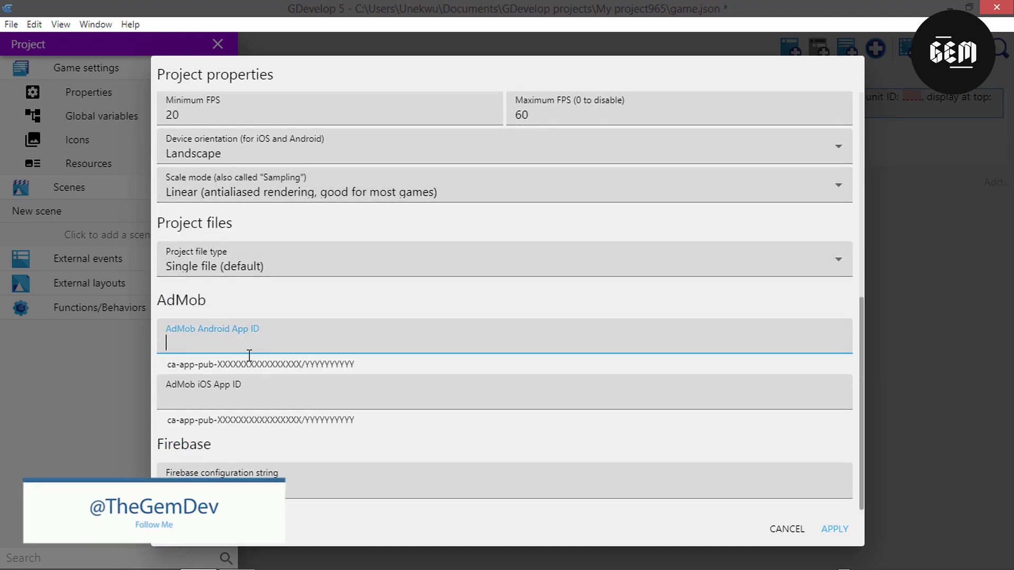
pyautogui.click(202, 377)
pyautogui.click(206, 348)
pyautogui.click(217, 384)
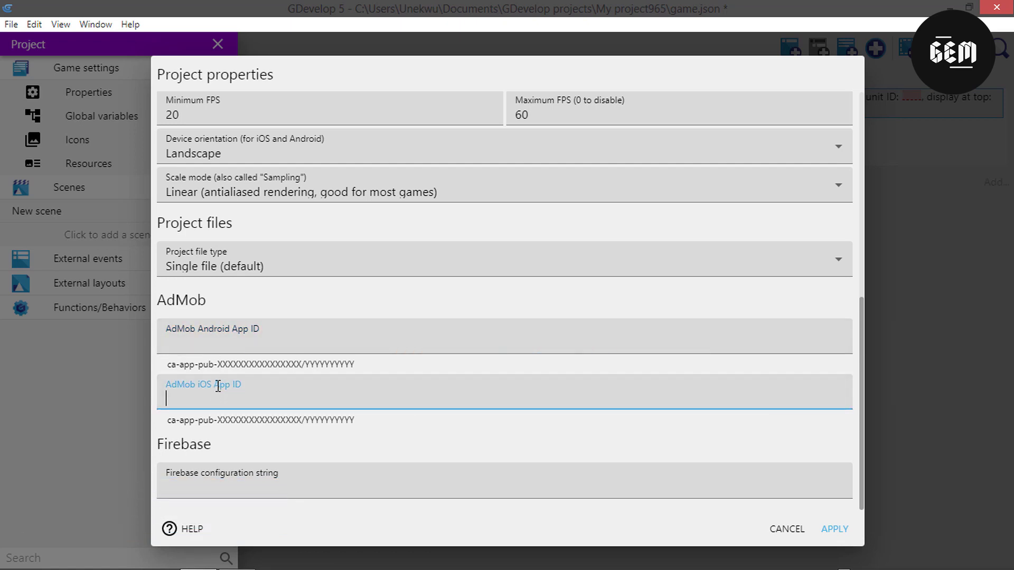
pyautogui.click(241, 350)
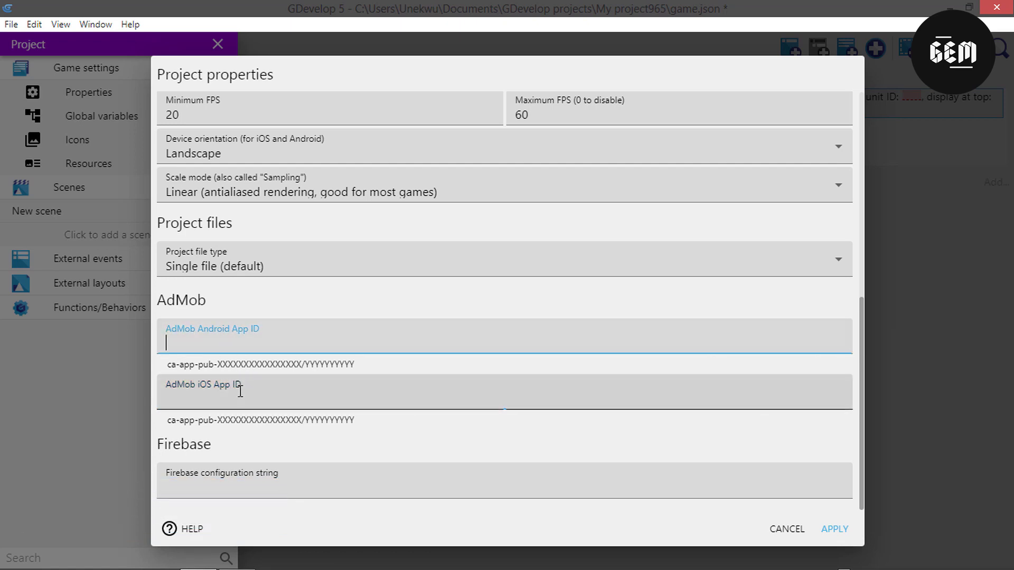
pyautogui.click(247, 381)
pyautogui.click(255, 348)
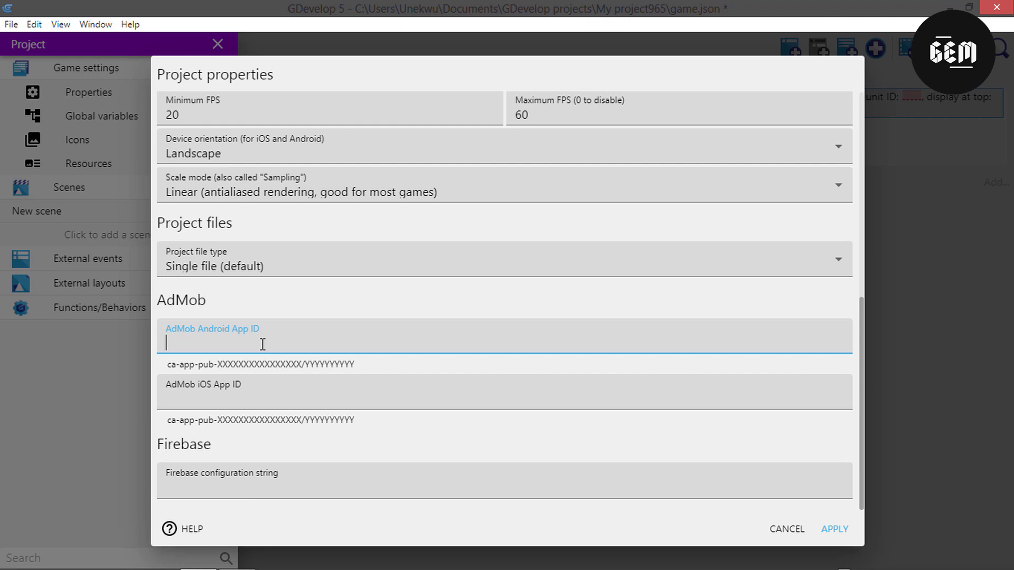
pyautogui.click(249, 394)
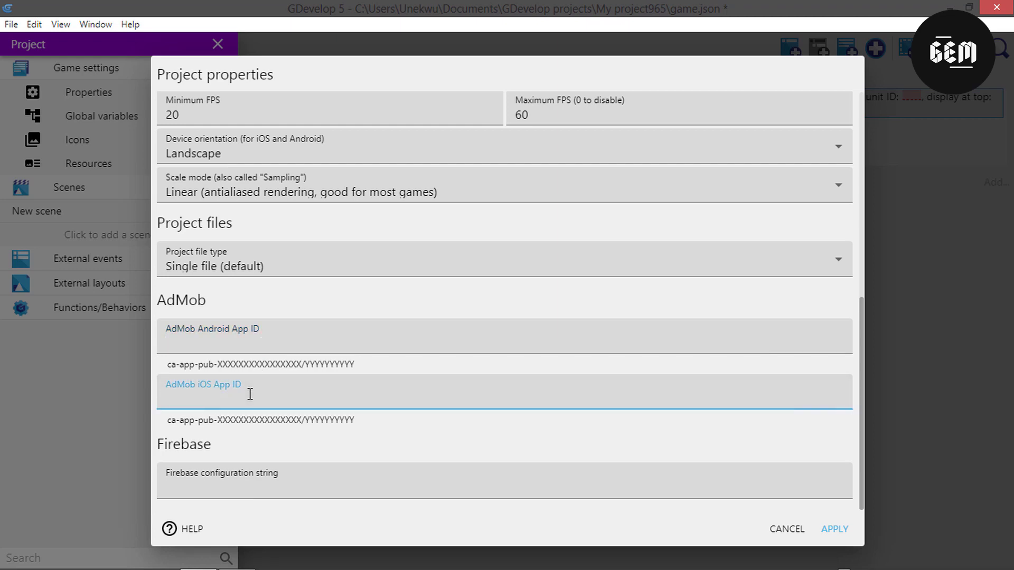
pyautogui.click(836, 529)
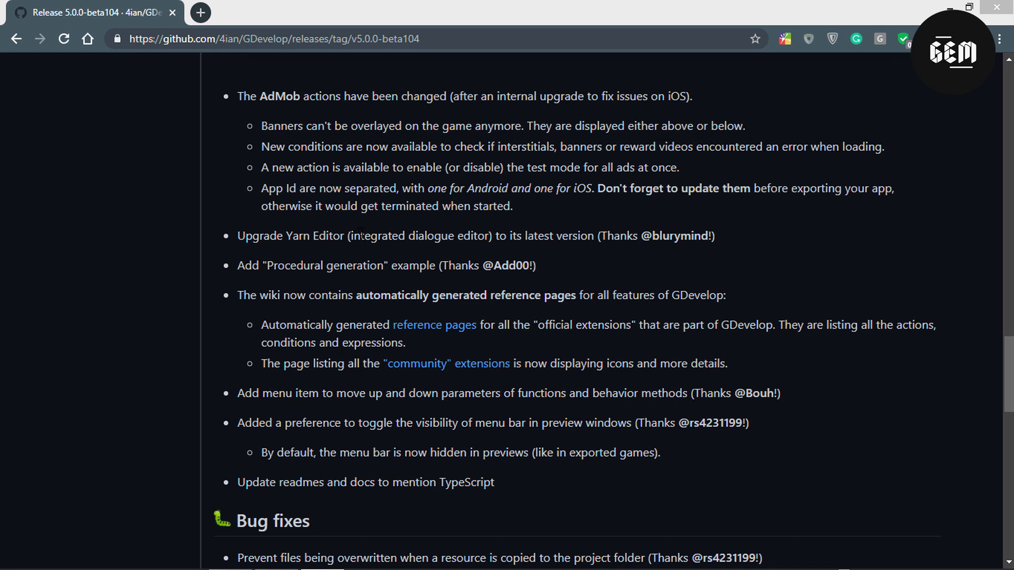
# Return to GDevelop, search the event's actions for "dial", and launch the Yarn dialogue tree editor from Load dialogue Tree from a Json File.
pyautogui.hotkey('alt', 'Tab')
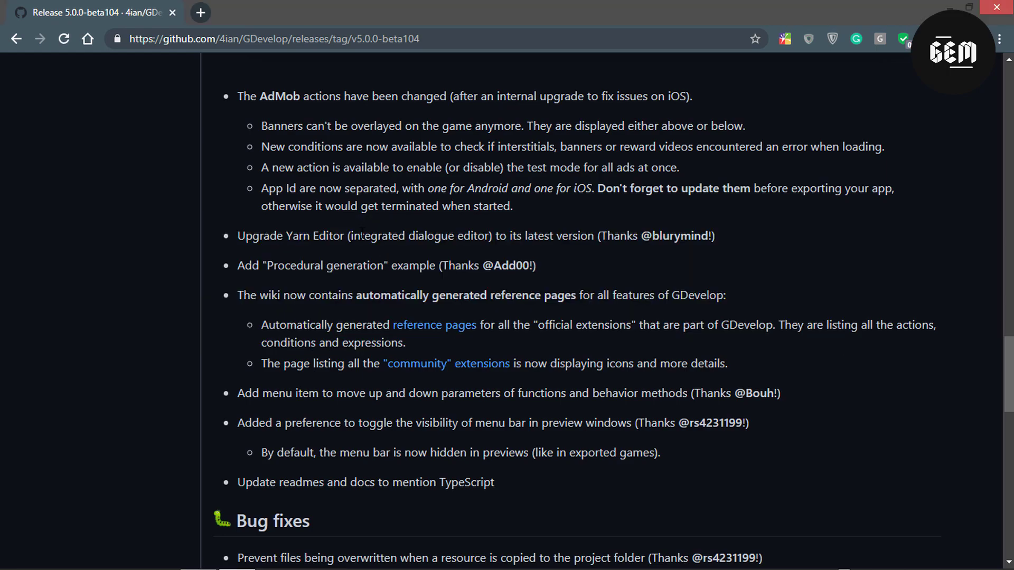
pyautogui.hotkey('alt', 'Tab')
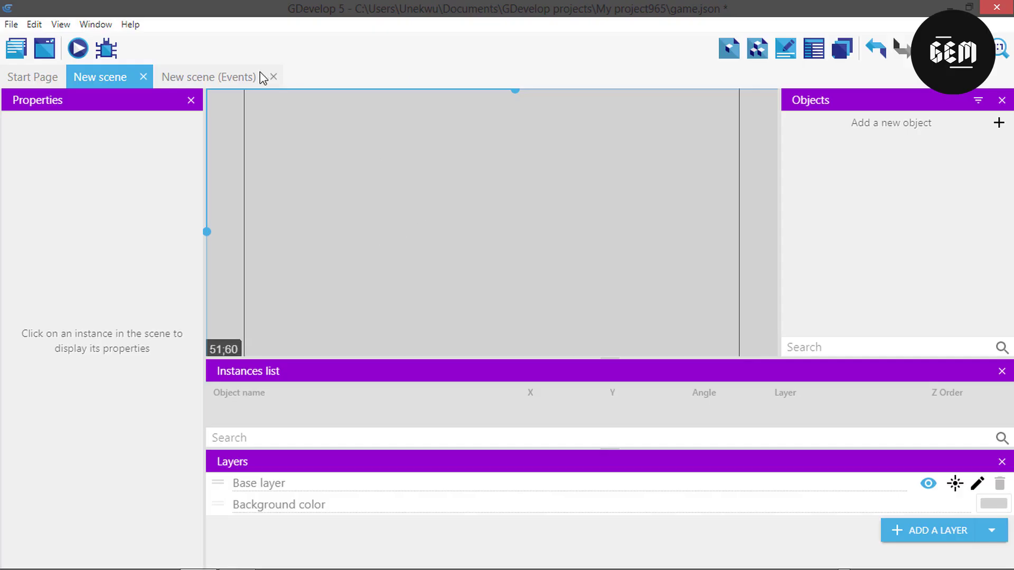
pyautogui.click(216, 78)
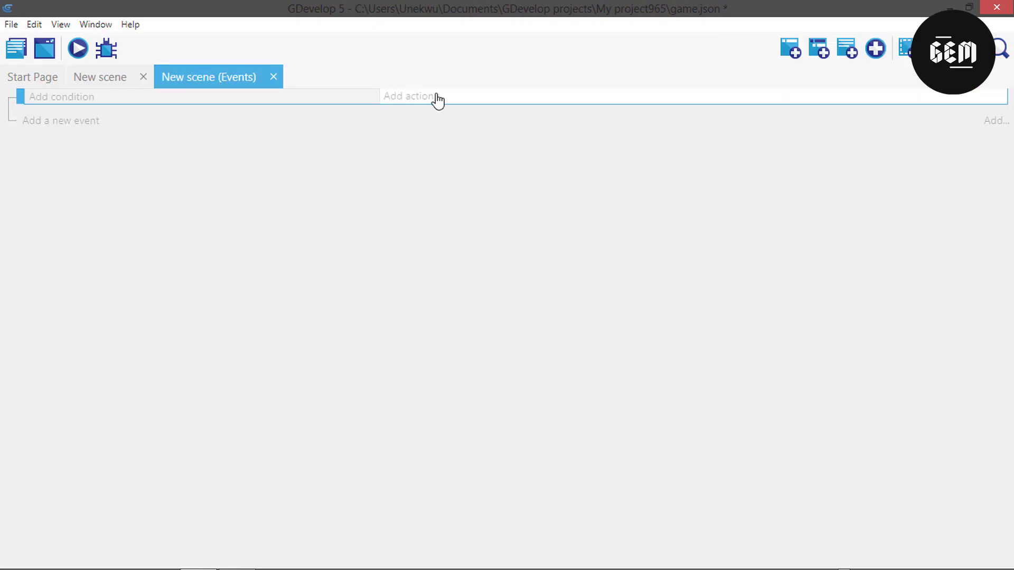
pyautogui.click(421, 102)
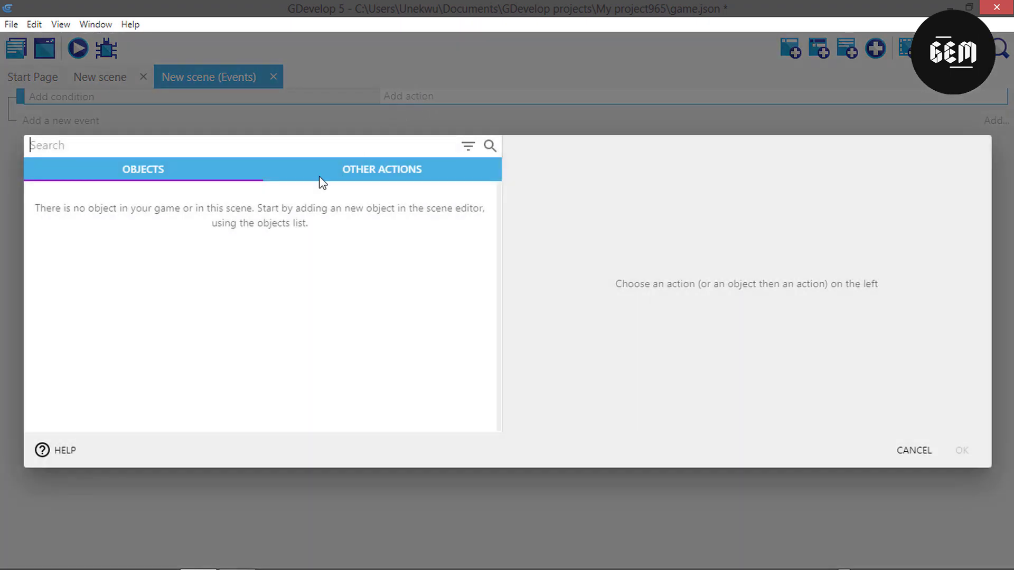
pyautogui.write('dial')
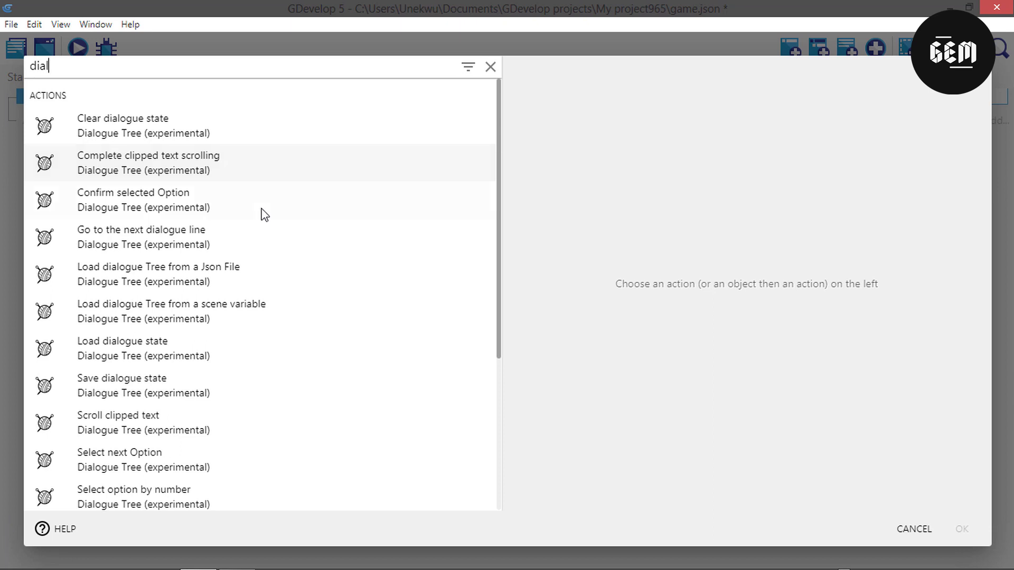
pyautogui.click(218, 274)
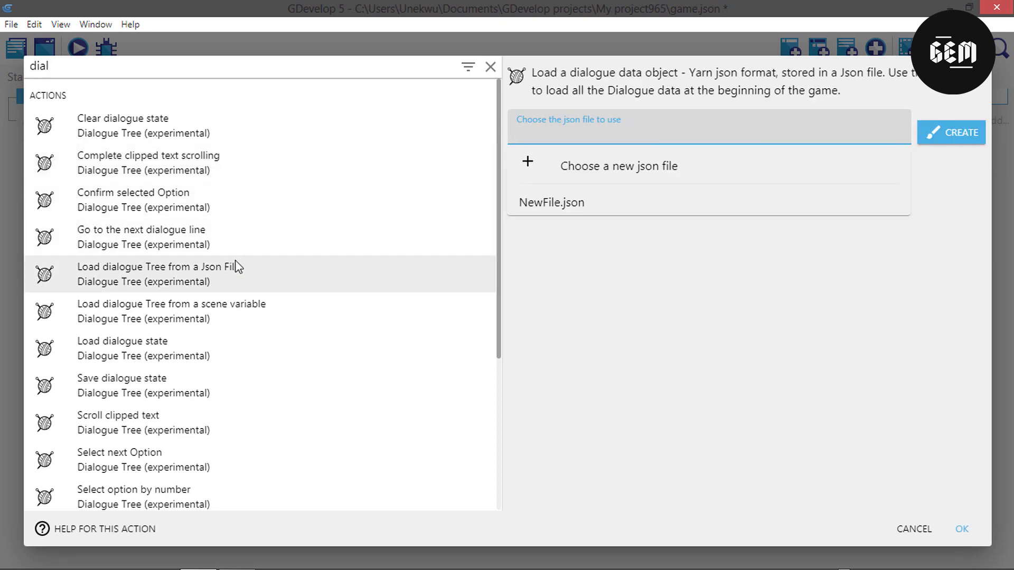
pyautogui.click(961, 128)
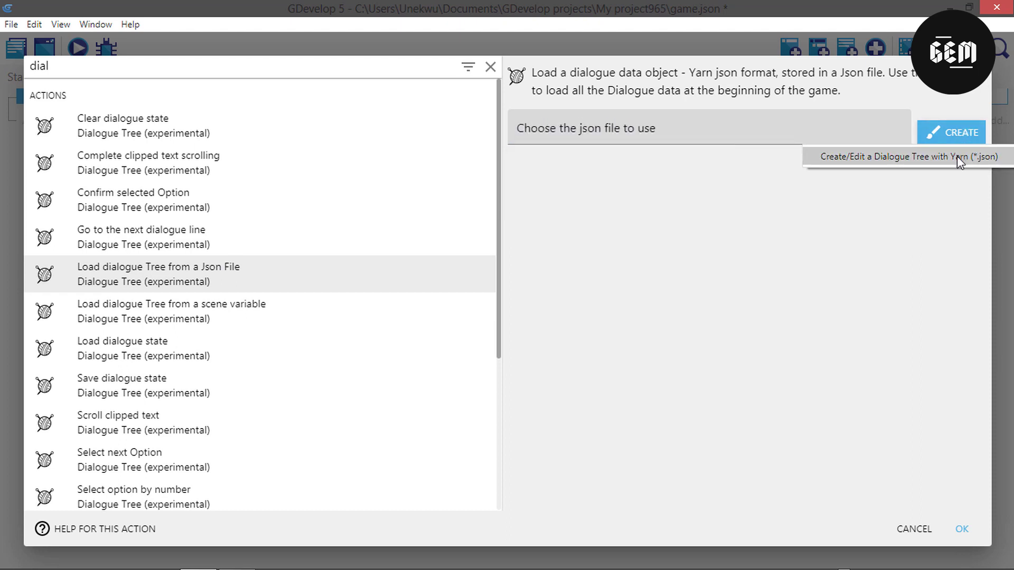
pyautogui.click(957, 153)
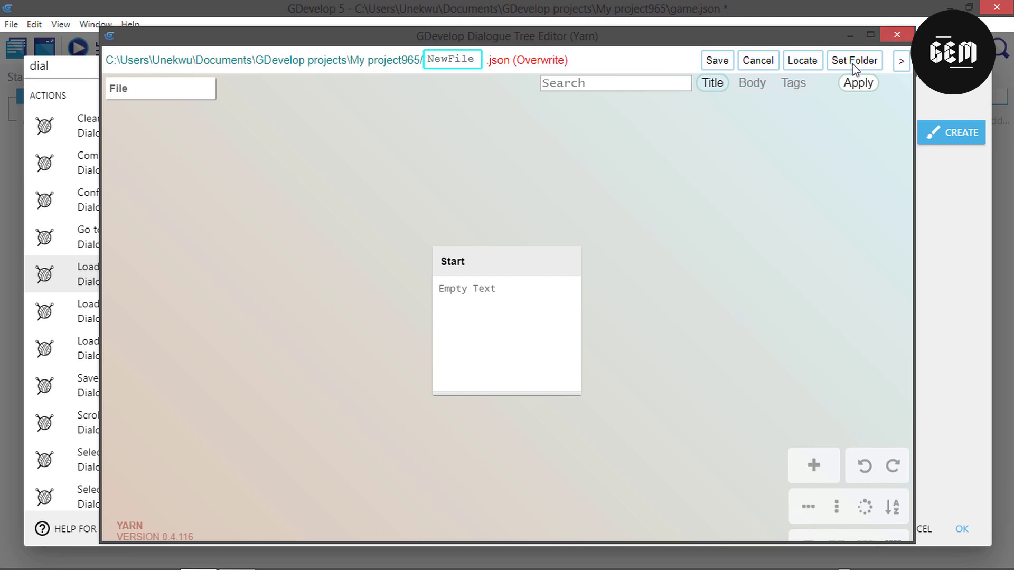
# Find the Start node through Yarn's node search and examine the editor's file and export options.
pyautogui.moveTo(874, 83)
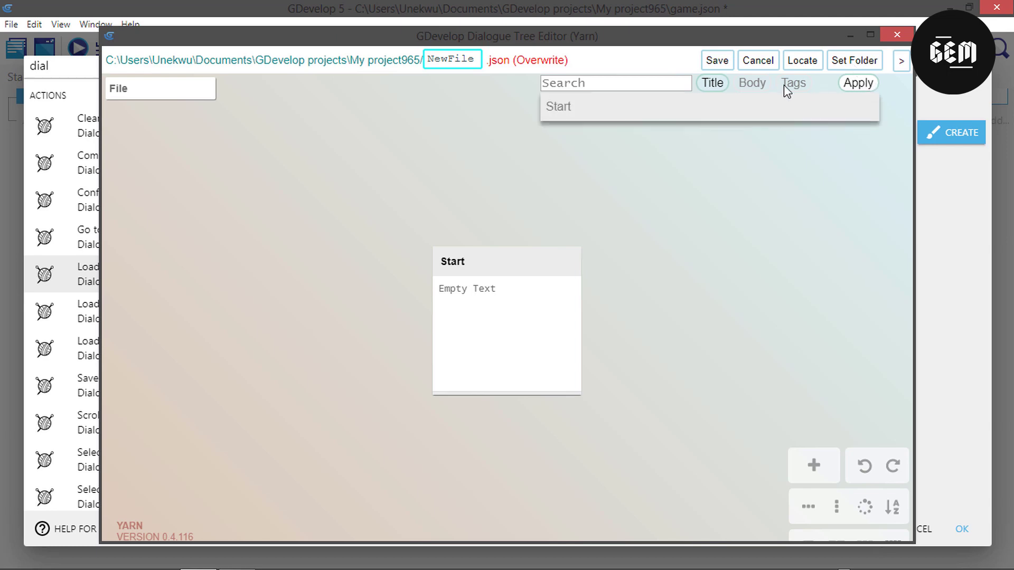
pyautogui.click(758, 107)
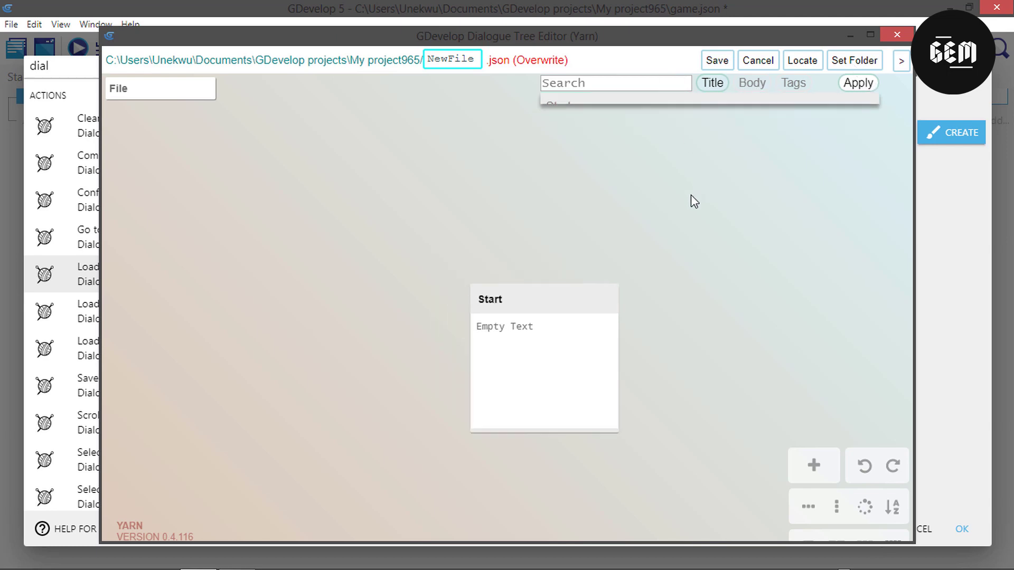
pyautogui.moveTo(170, 91)
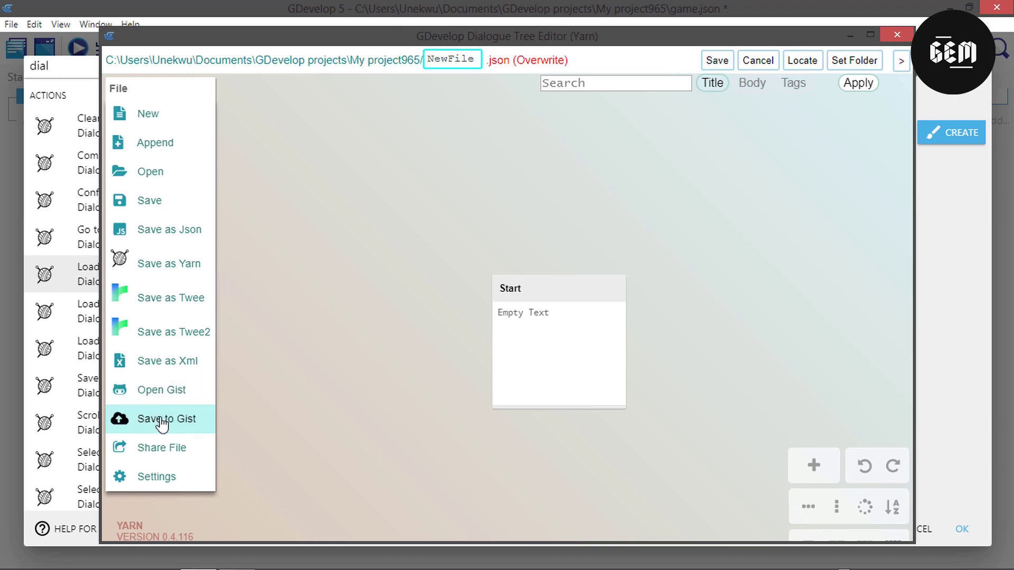
# Open the Yarn editor's settings, try the Blueprint theme and set the theme to Dracula.
pyautogui.click(169, 478)
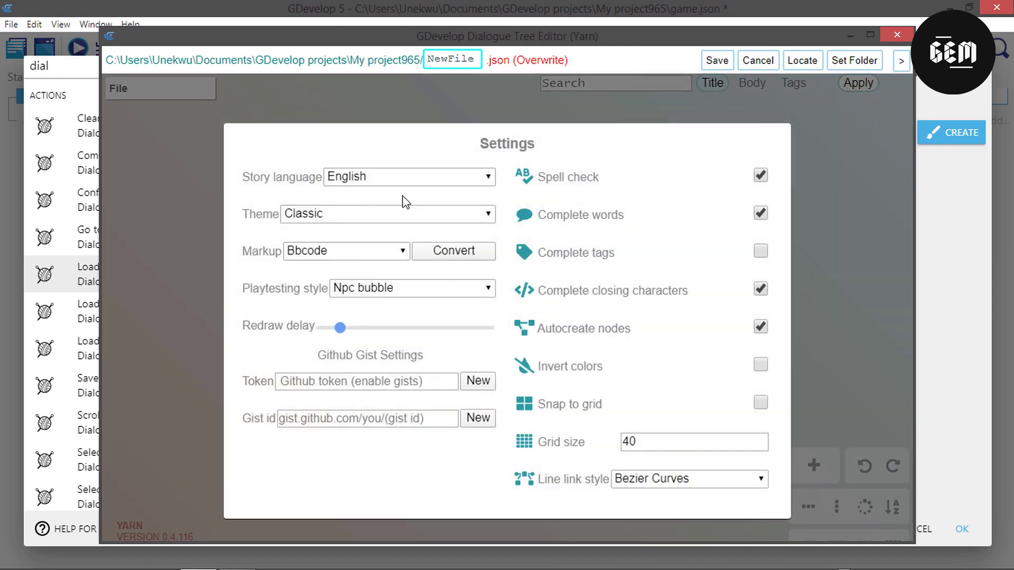
pyautogui.click(399, 222)
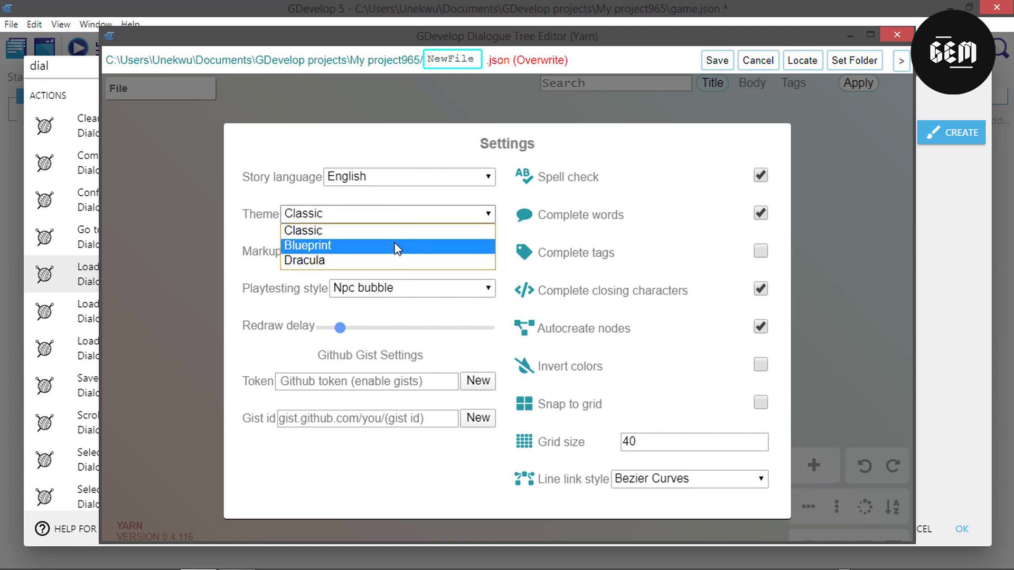
pyautogui.click(397, 245)
pyautogui.click(407, 223)
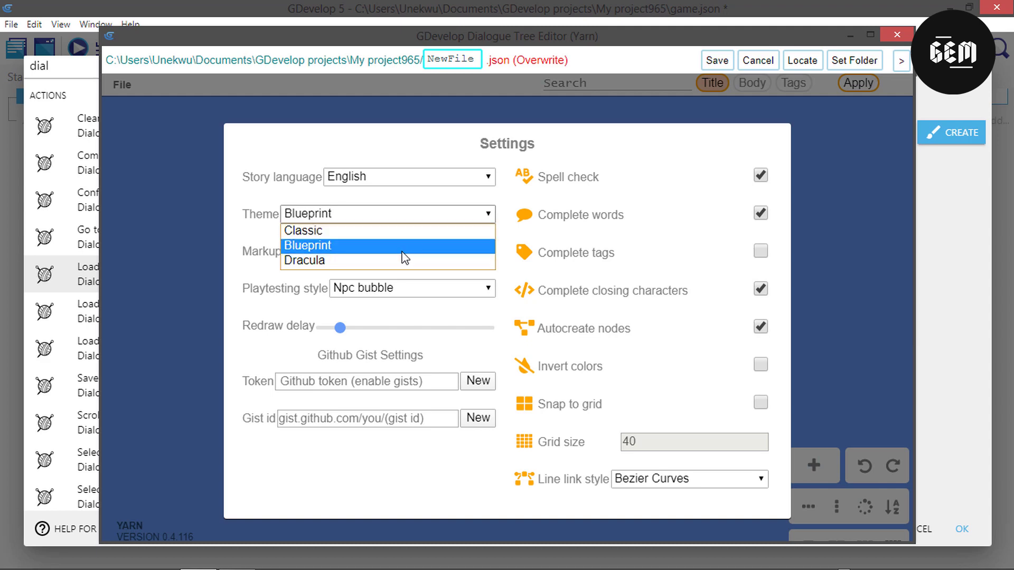
pyautogui.click(401, 259)
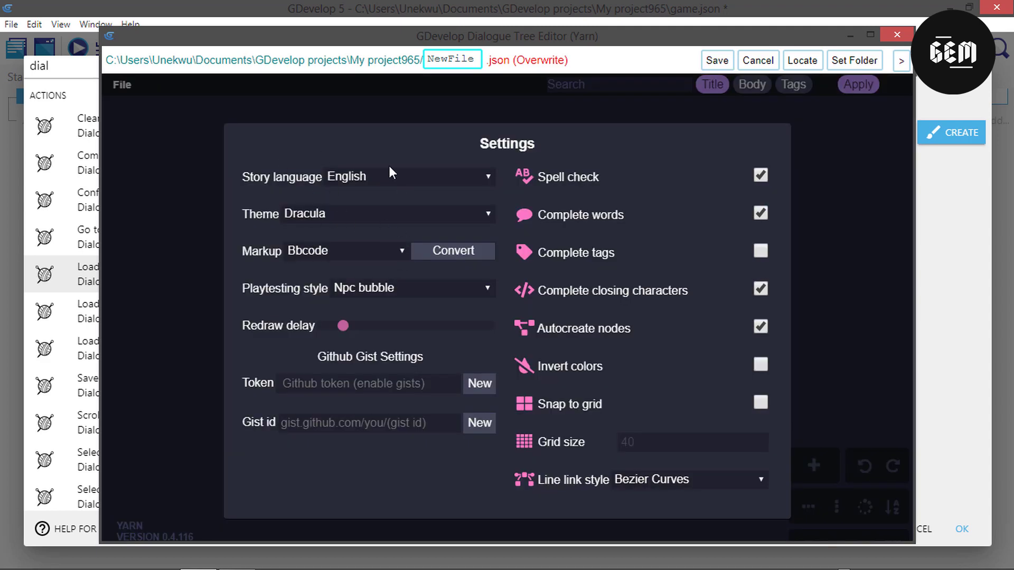
# Examine the markup, playtesting style and redraw delay options in the Yarn editor settings.
pyautogui.click(350, 249)
pyautogui.click(269, 247)
pyautogui.click(367, 287)
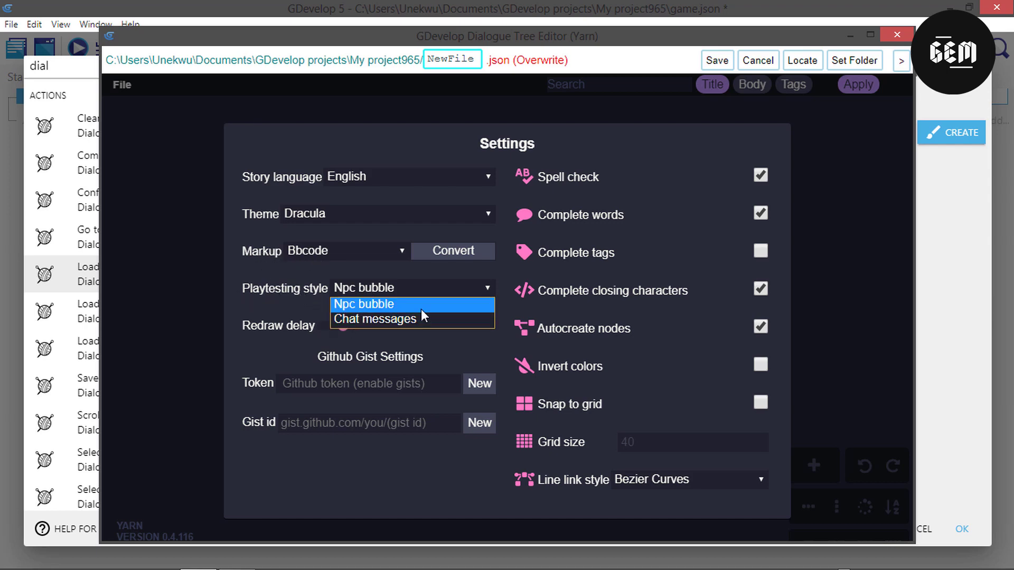
pyautogui.click(252, 327)
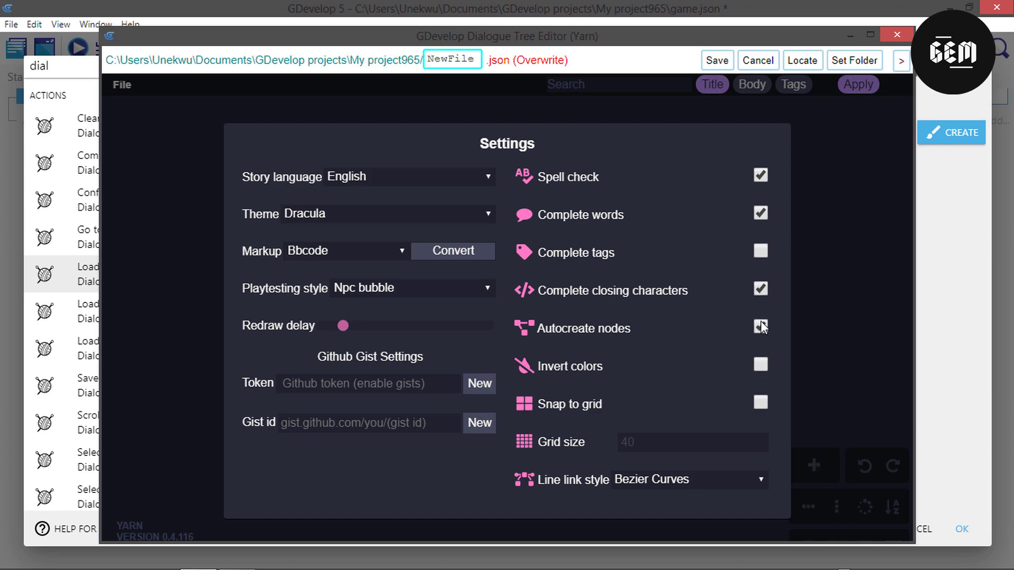
# Try the Invert colors option in the Yarn editor settings.
pyautogui.click(759, 365)
pyautogui.click(759, 365)
pyautogui.click(759, 365)
pyautogui.click(759, 365)
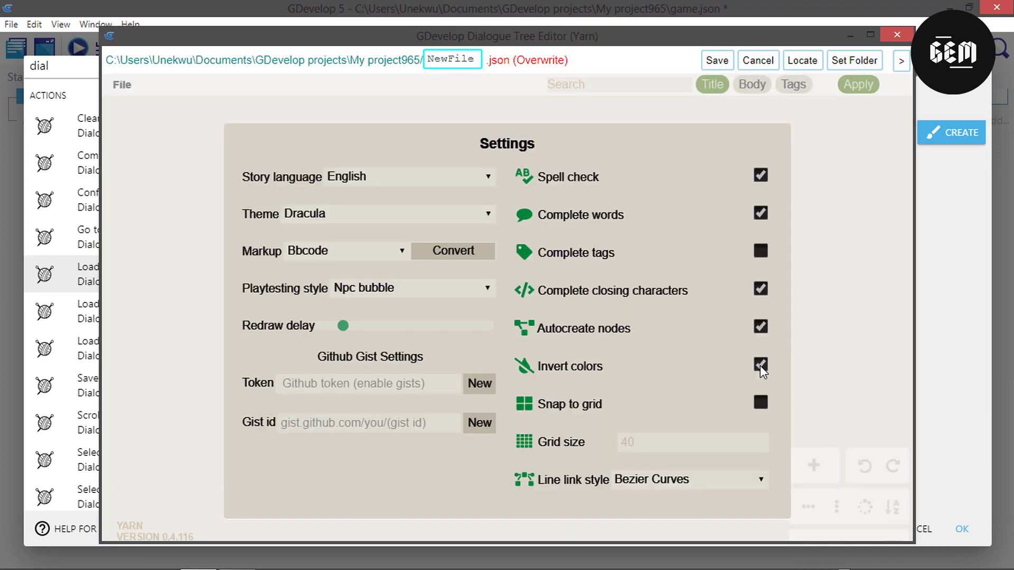
pyautogui.click(759, 365)
# Enable Snap to grid in the Yarn settings, and line up the Start node with two new nodes side by side.
pyautogui.click(761, 403)
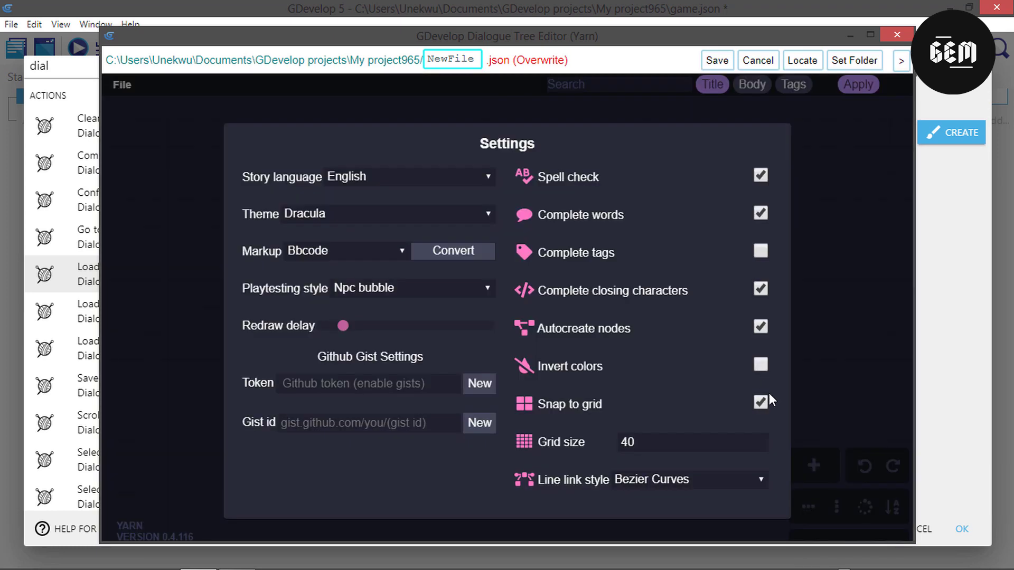
pyautogui.click(820, 374)
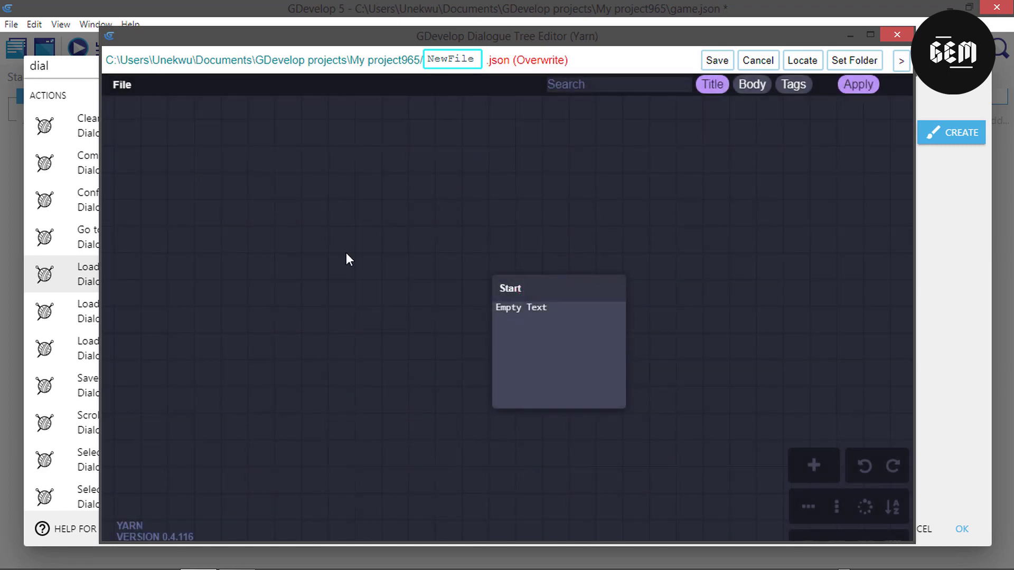
pyautogui.moveTo(507, 288); pyautogui.dragTo(265, 245)
pyautogui.doubleClick(550, 280)
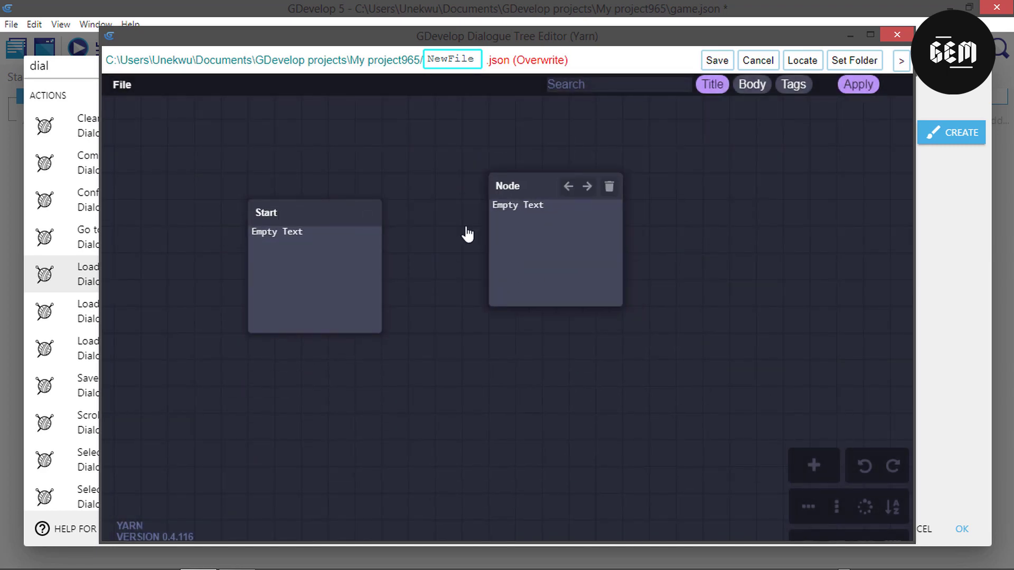
pyautogui.moveTo(524, 212); pyautogui.dragTo(417, 237)
pyautogui.doubleClick(597, 226)
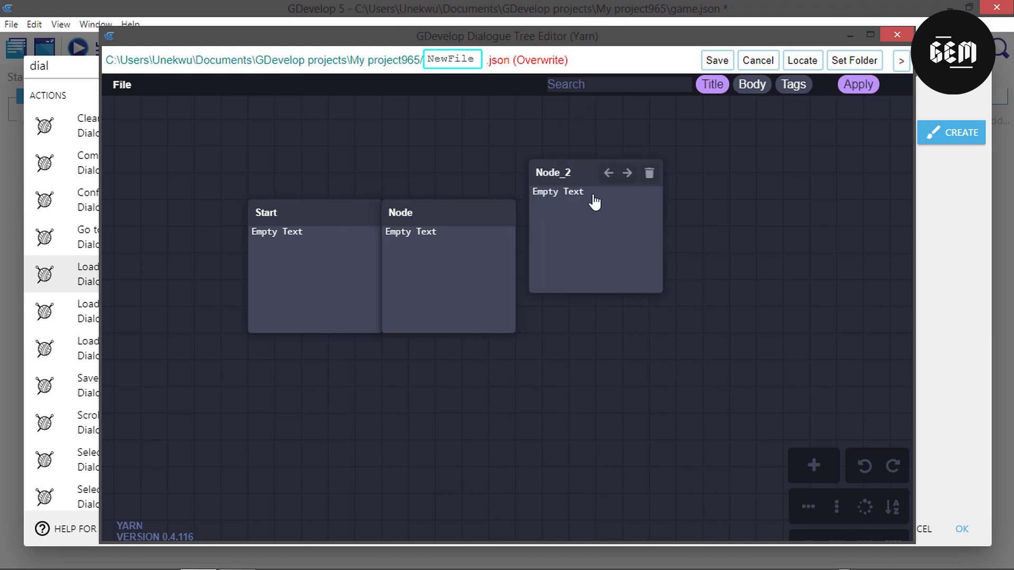
pyautogui.moveTo(595, 203); pyautogui.dragTo(546, 241)
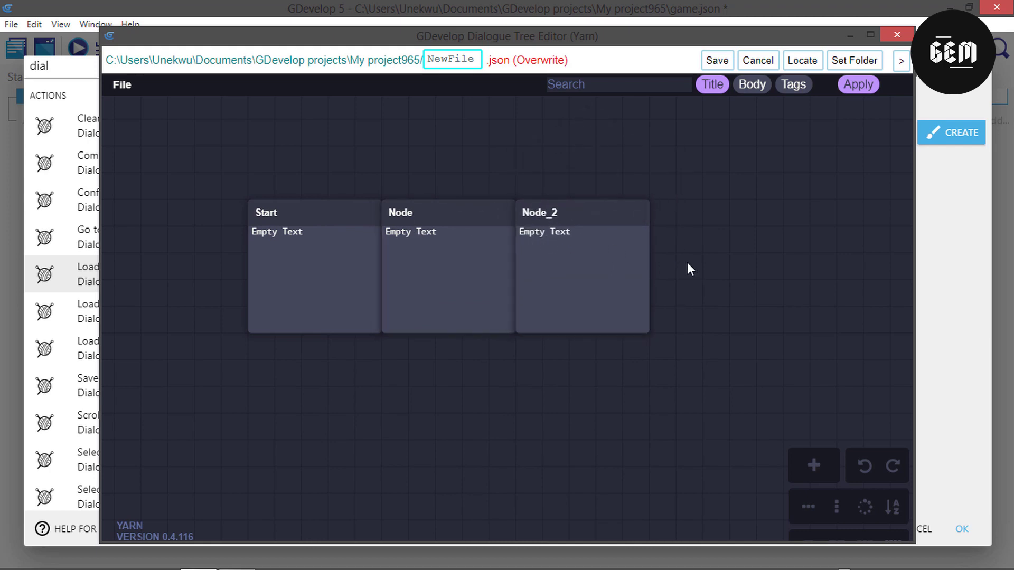
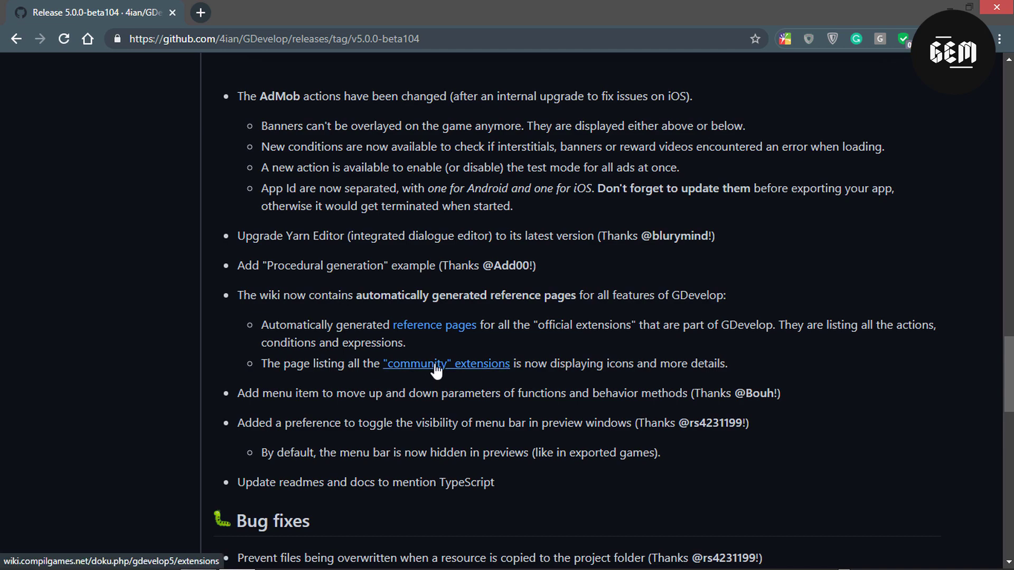
# Read the release notes on wiki reference pages, community extensions and moving function parameters up and down.
pyautogui.scroll(-1, 446, 369)
pyautogui.scroll(2, 448, 369)
pyautogui.scroll(-2, 445, 359)
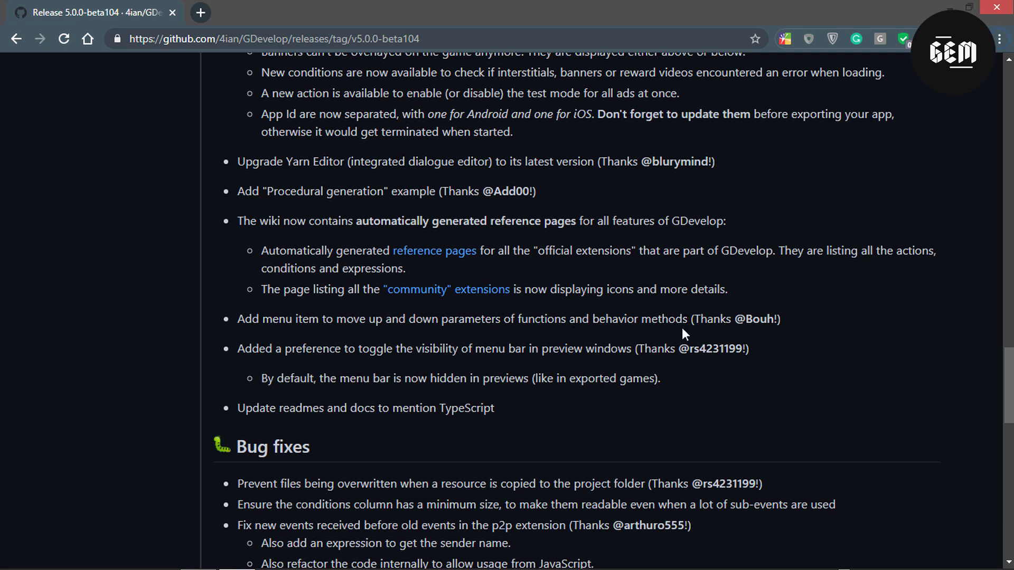
# Switch to GDevelop, add a new extension to the project's functions and behaviors, and open it.
pyautogui.hotkey('alt', 'Tab')
pyautogui.hotkey('alt', 'Tab')
pyautogui.hotkey('alt', 'Tab')
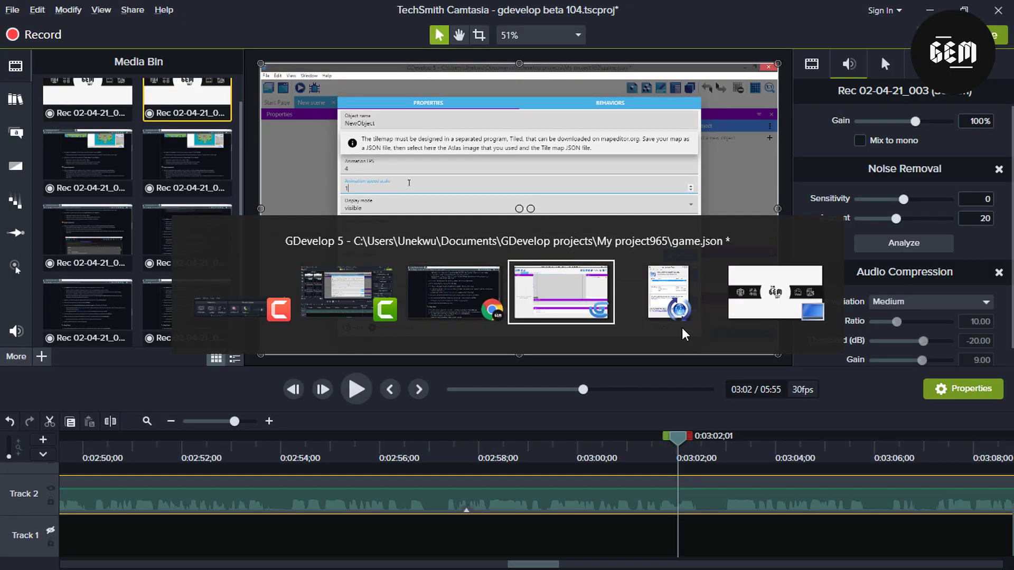
pyautogui.click(15, 49)
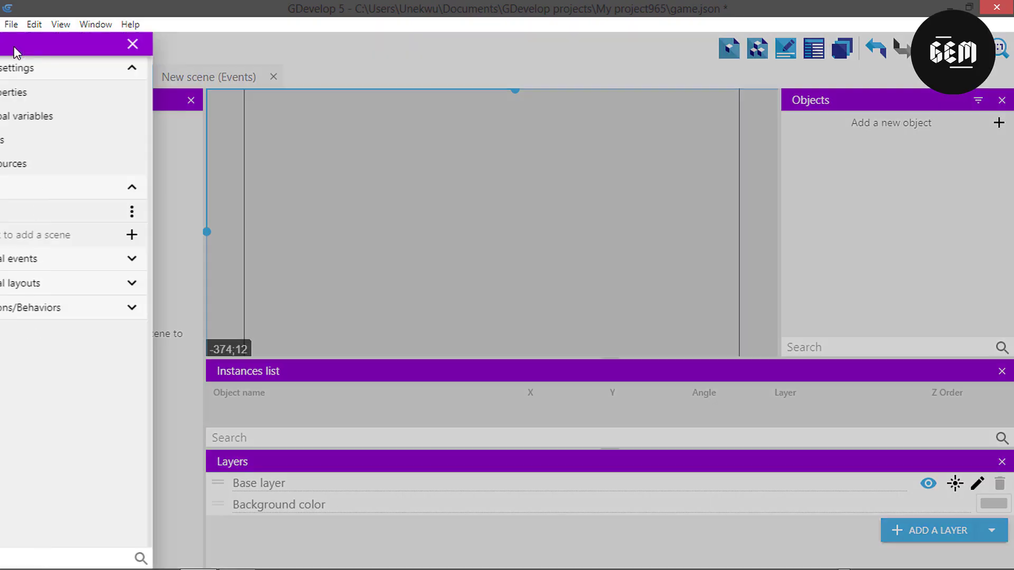
pyautogui.click(98, 307)
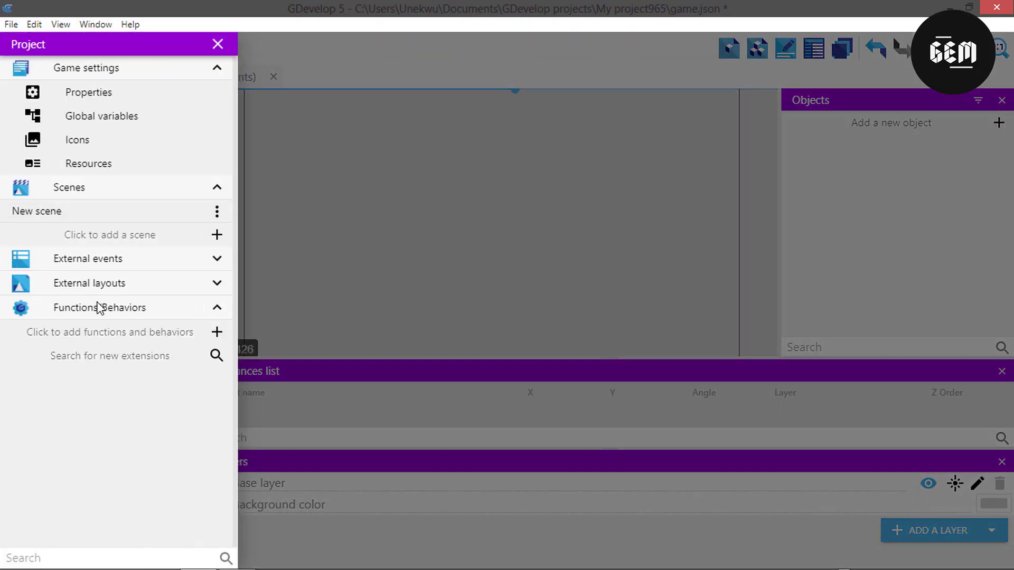
pyautogui.click(112, 332)
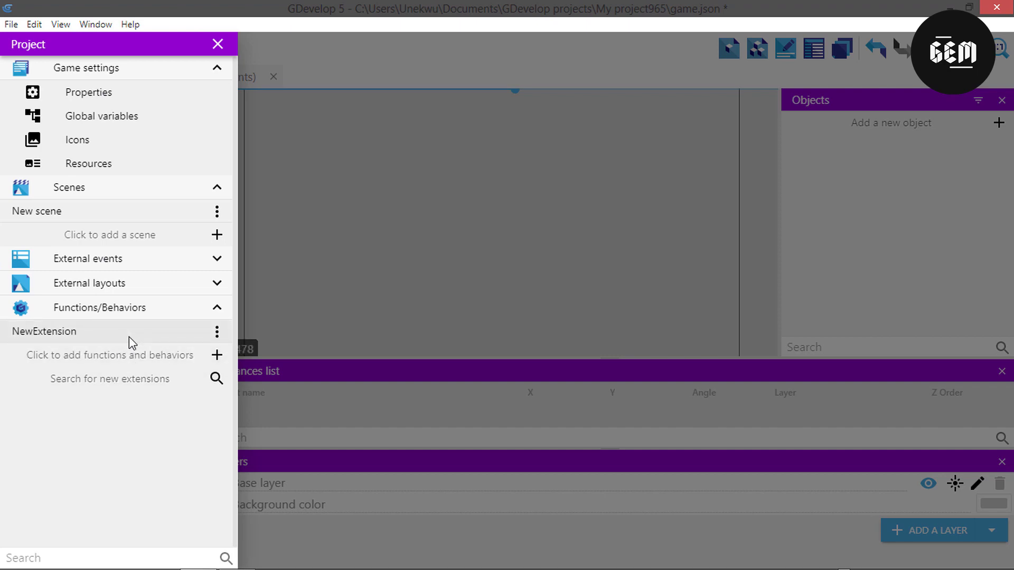
pyautogui.click(128, 334)
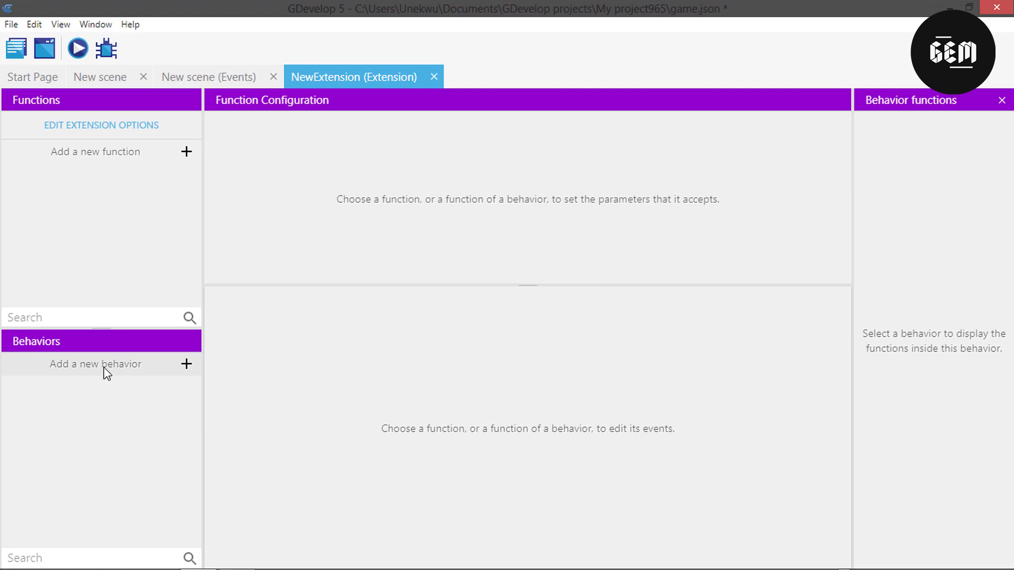
# Add an Action function to the extension and open its configuration.
pyautogui.click(133, 164)
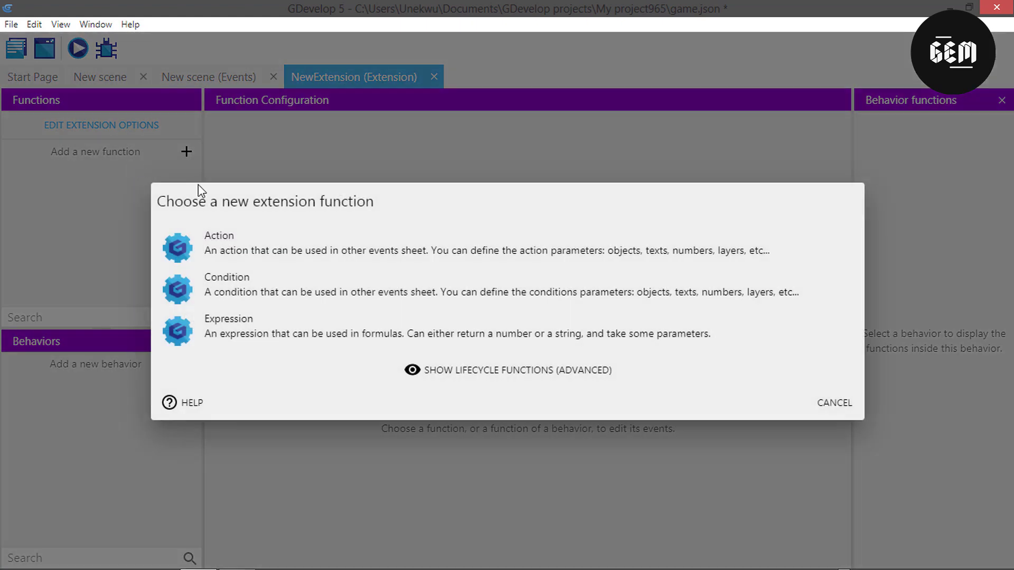
pyautogui.click(303, 269)
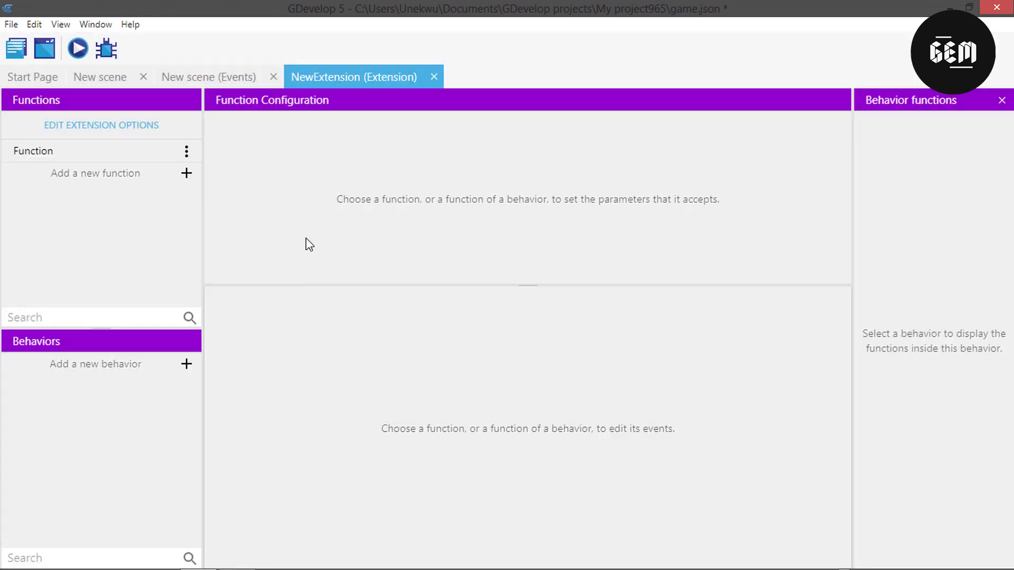
pyautogui.click(131, 151)
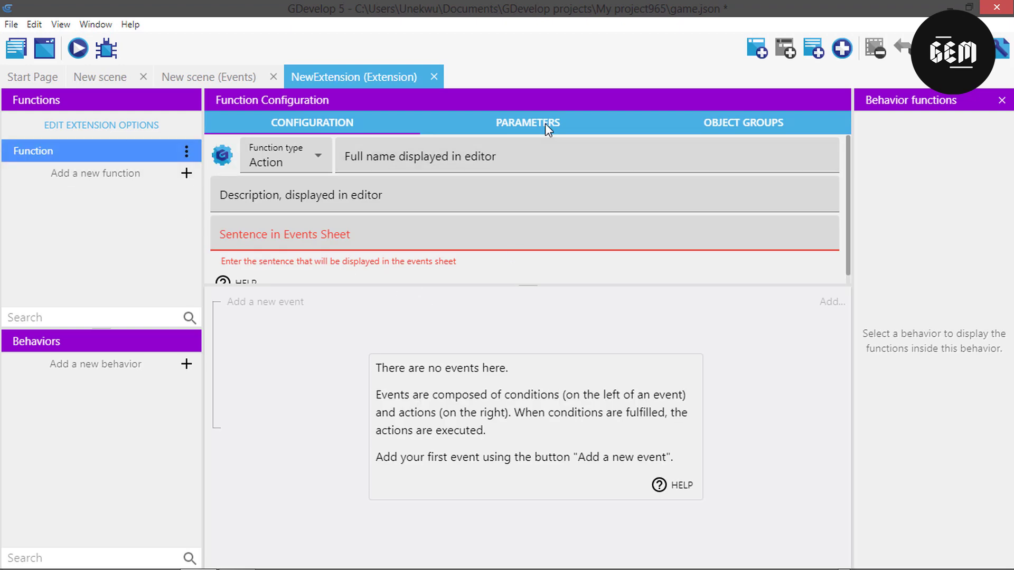
# Enlarge the function configuration area and add two parameters to the function.
pyautogui.click(545, 123)
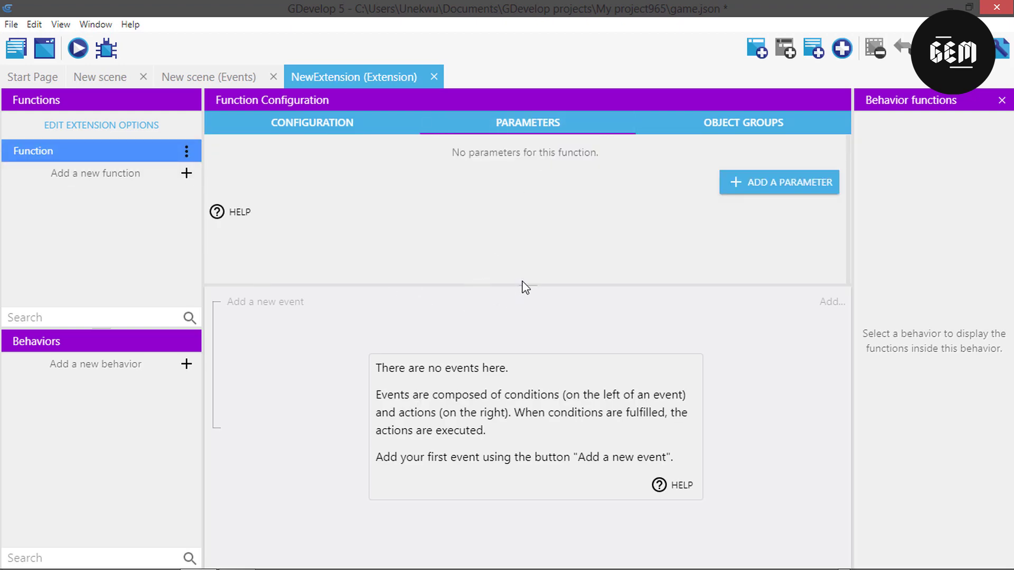
pyautogui.moveTo(522, 285); pyautogui.dragTo(543, 433)
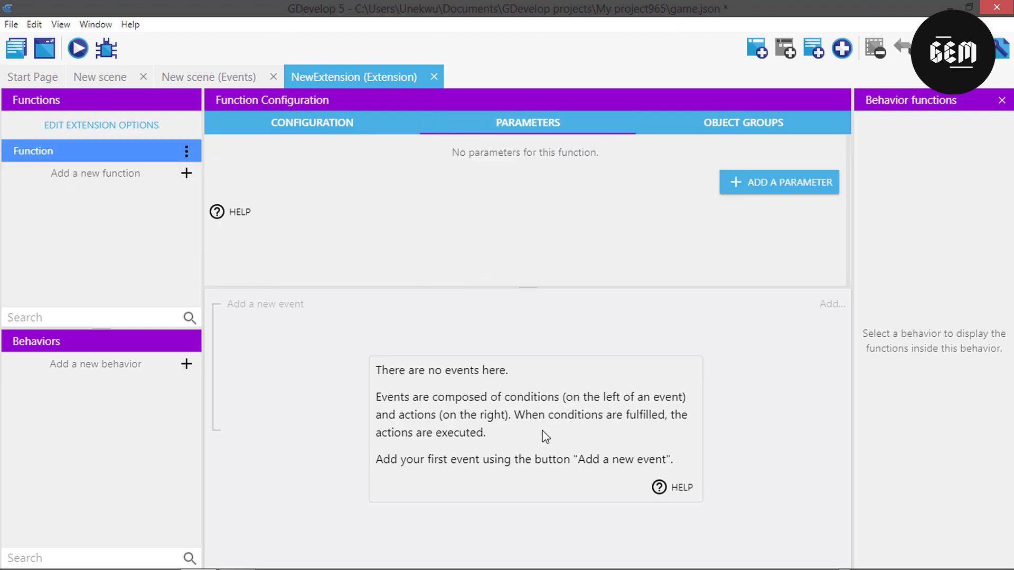
pyautogui.click(780, 185)
pyautogui.click(780, 256)
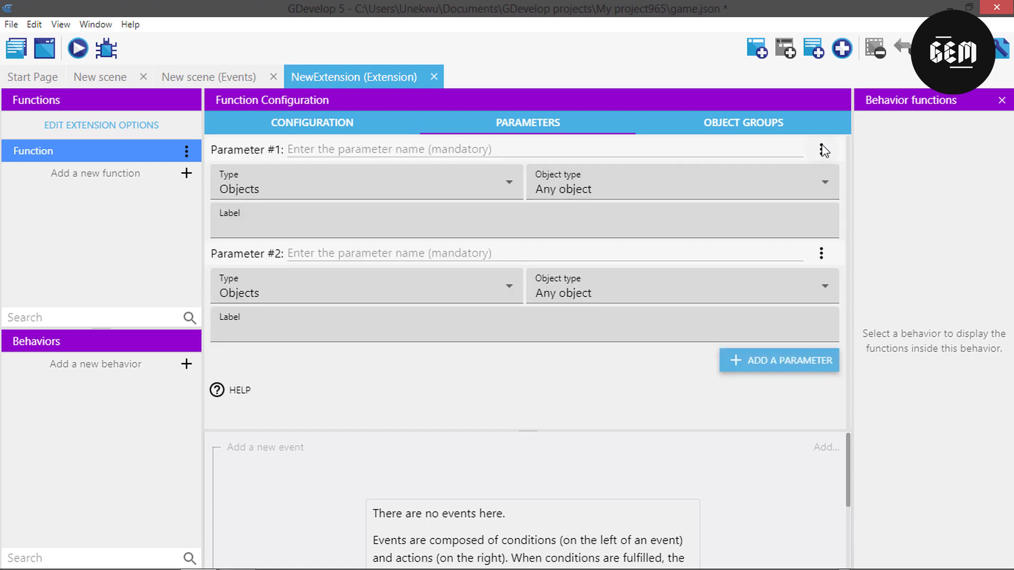
# Move the function's first parameter down, leaving both parameter names empty.
pyautogui.click(821, 150)
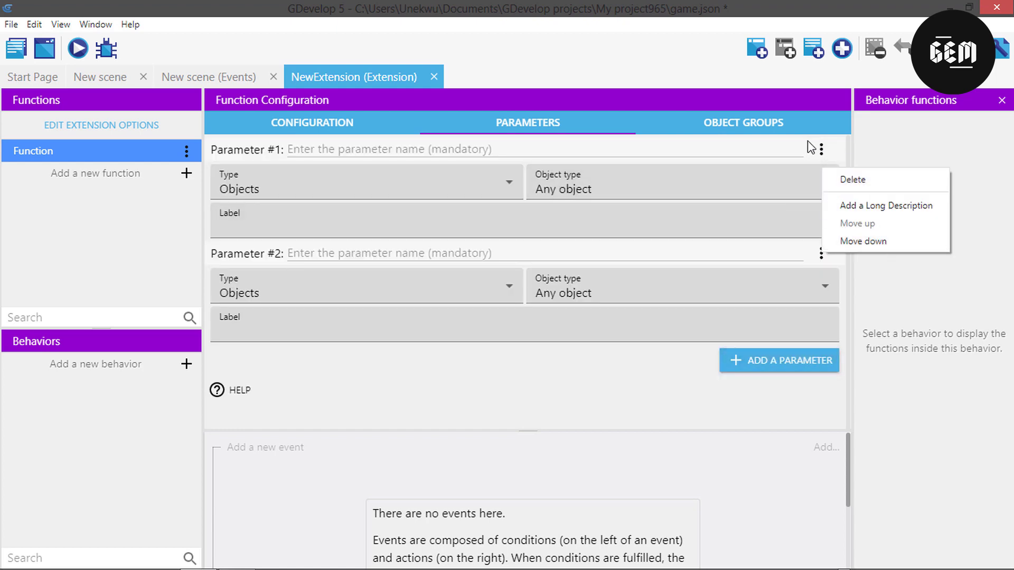
pyautogui.click(765, 154)
pyautogui.click(765, 154)
pyautogui.click(825, 153)
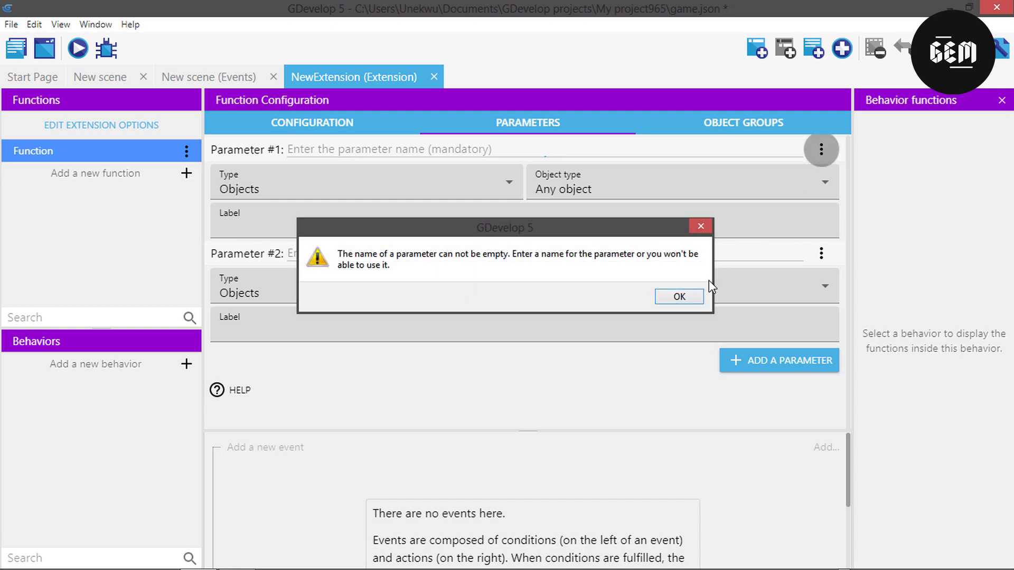
pyautogui.click(686, 298)
pyautogui.click(821, 149)
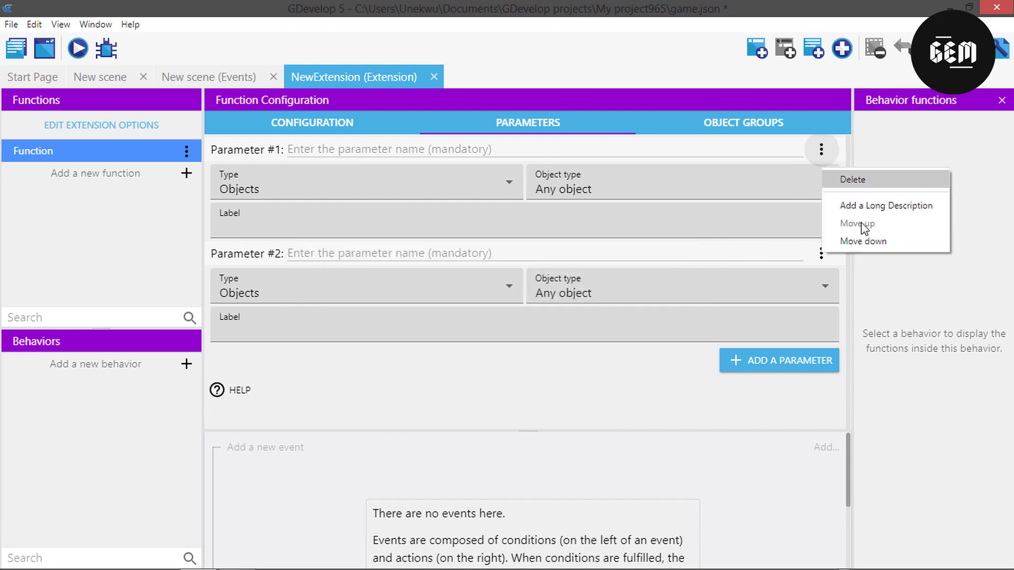
pyautogui.click(865, 242)
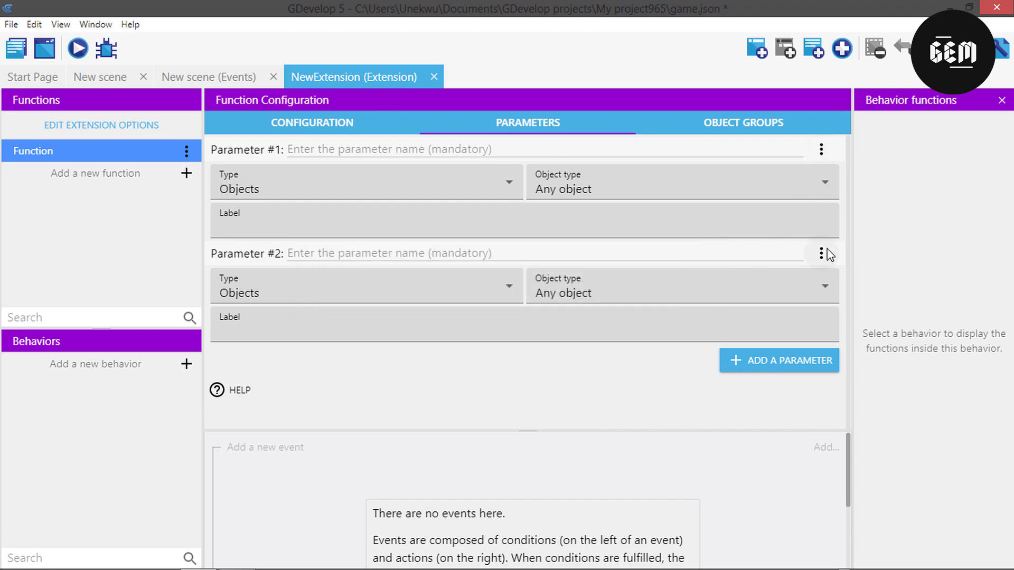
# Set the second parameter's type to Number and move the first parameter, of type Objects, below it.
pyautogui.click(285, 289)
pyautogui.click(289, 295)
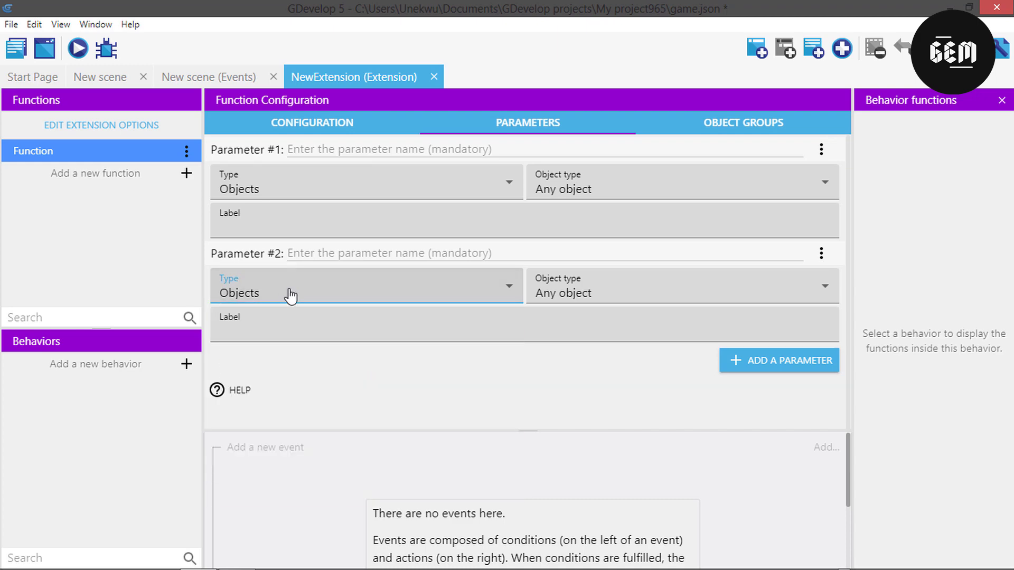
pyautogui.click(290, 293)
pyautogui.click(254, 343)
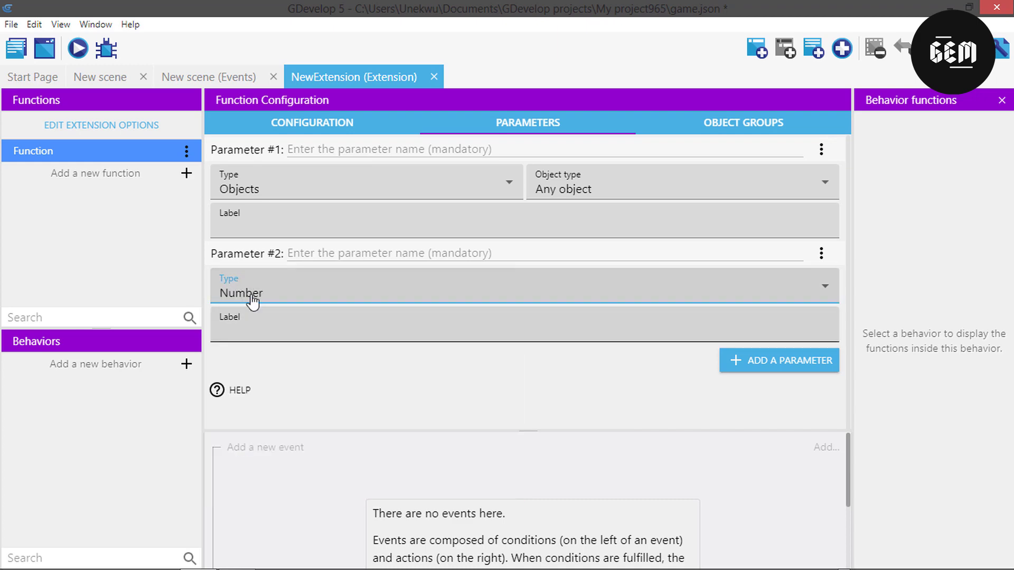
pyautogui.click(821, 149)
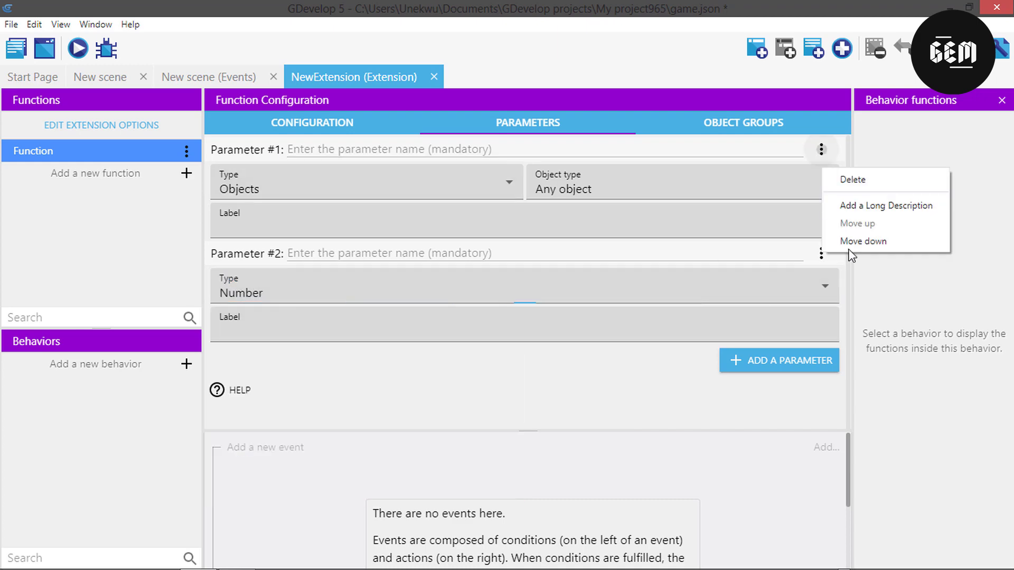
pyautogui.click(844, 242)
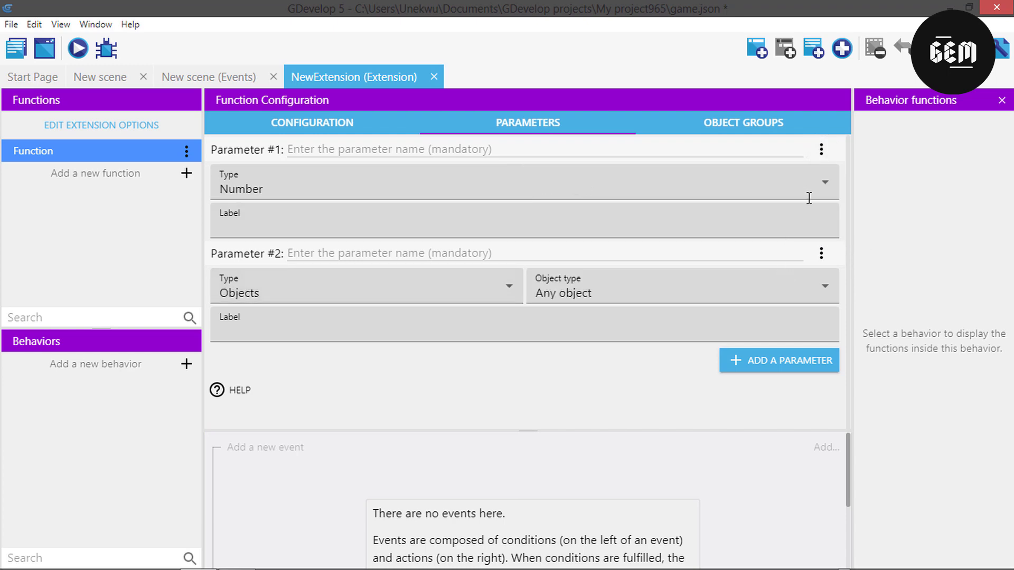
pyautogui.click(821, 150)
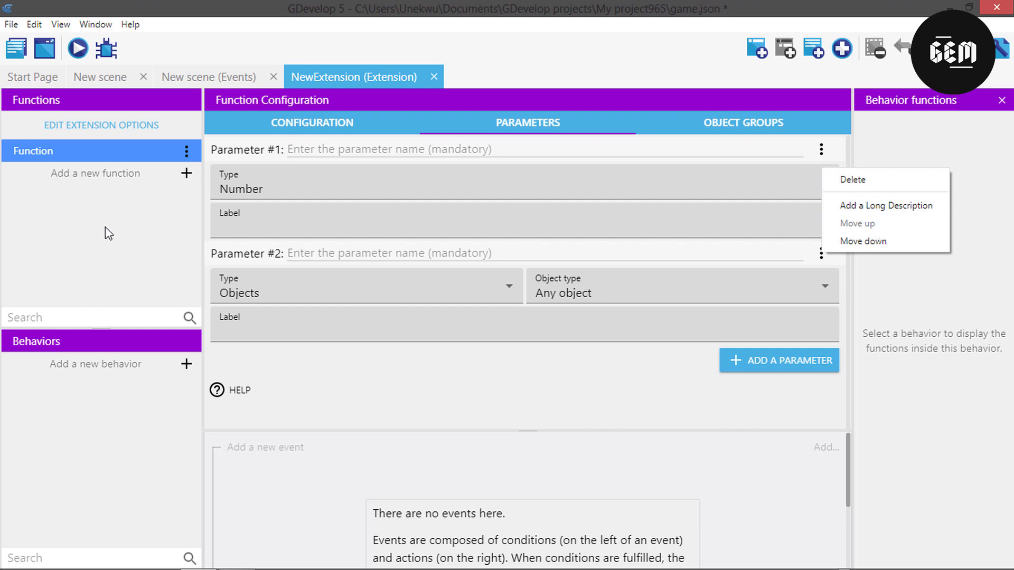
pyautogui.click(516, 151)
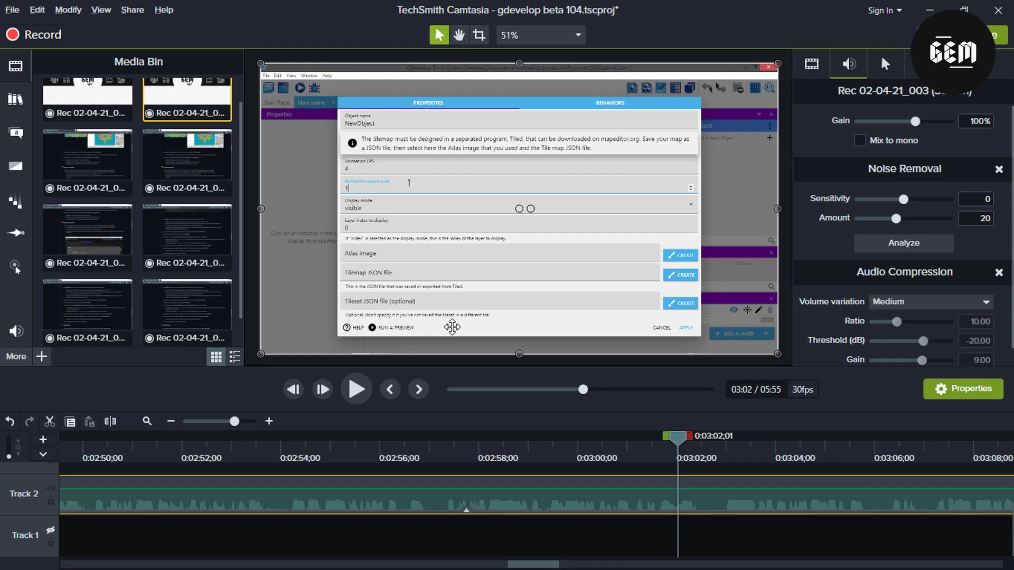
# Switch to the release notes in Chrome, read the preview menu bar preference and bug fix entries, and return to GDevelop.
pyautogui.hotkey('alt', 'Tab')
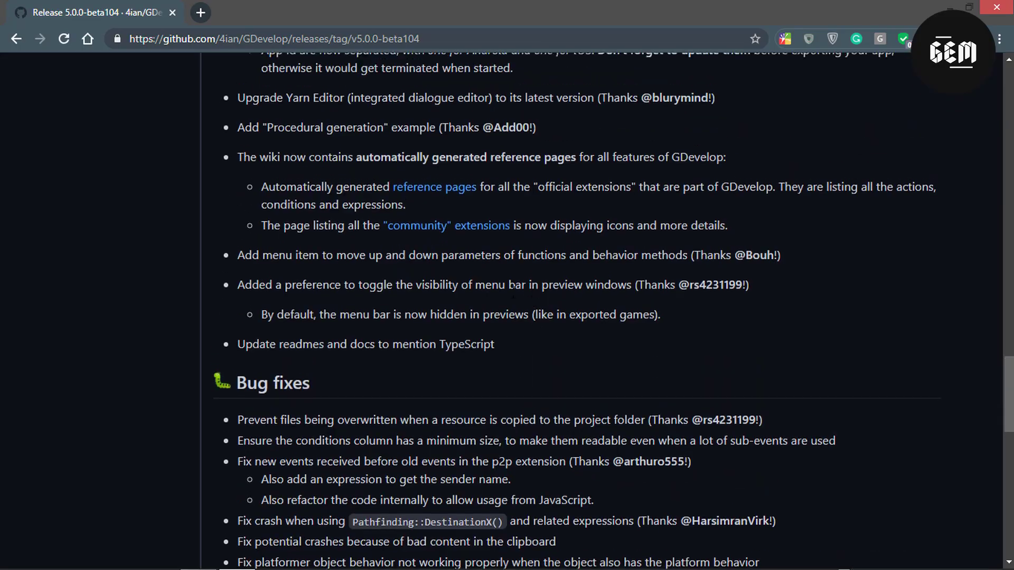
pyautogui.scroll(10, 283, 359)
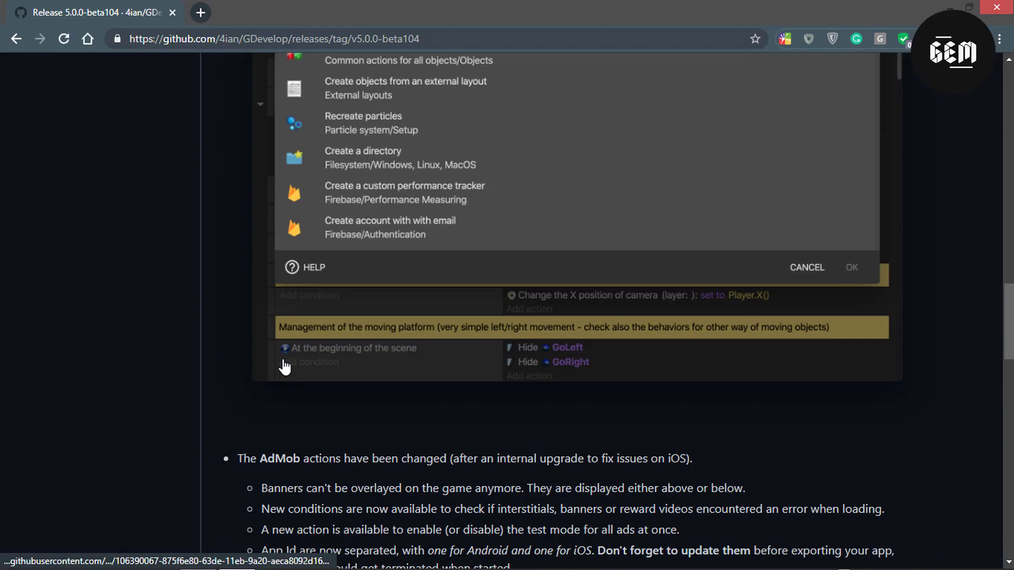
pyautogui.scroll(-12, 283, 362)
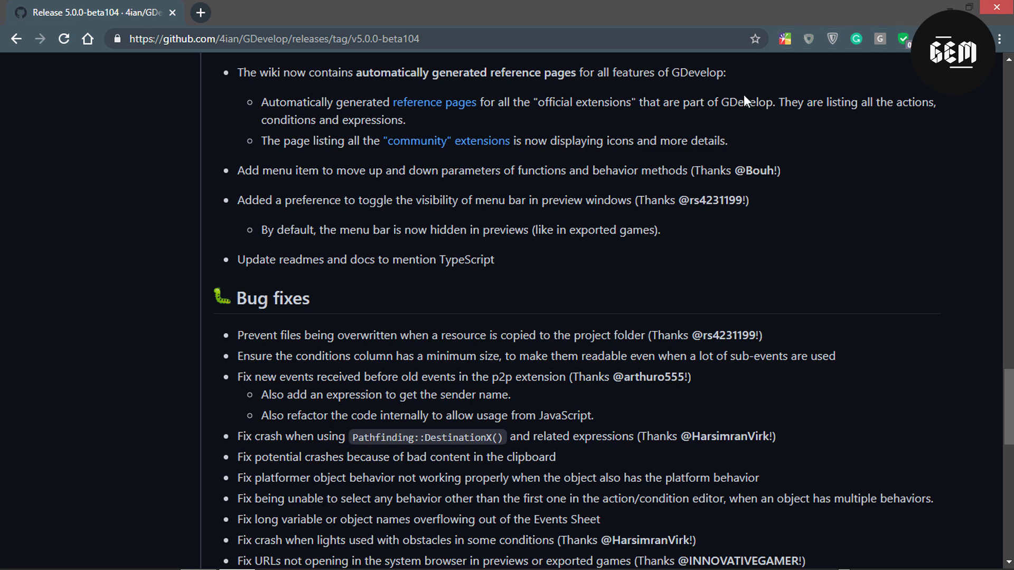
pyautogui.hotkey('alt', 'Tab')
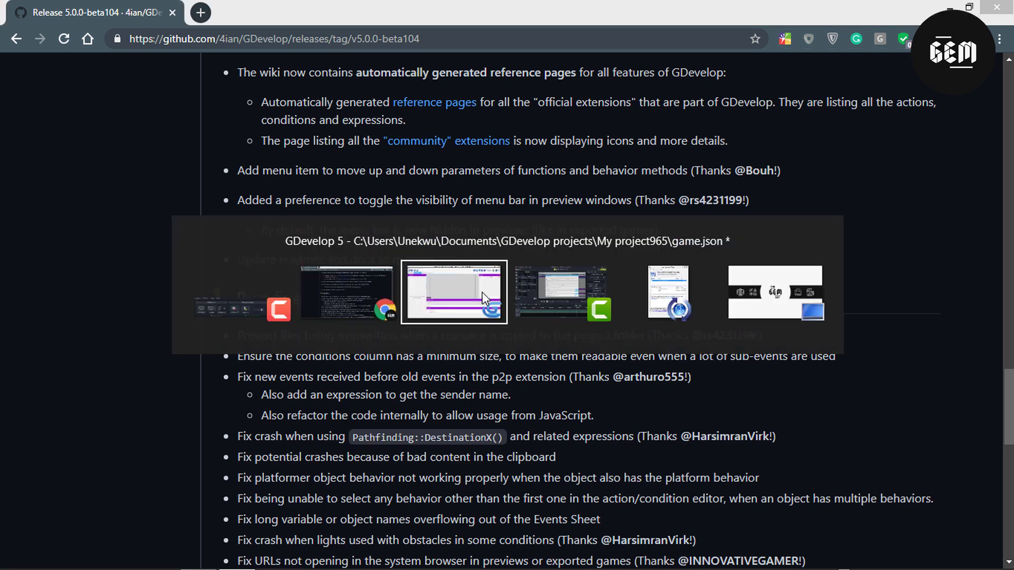
# Switch to GDevelop, preview the scene to check the menu bar in the preview window, and close the preview.
pyautogui.click(483, 299)
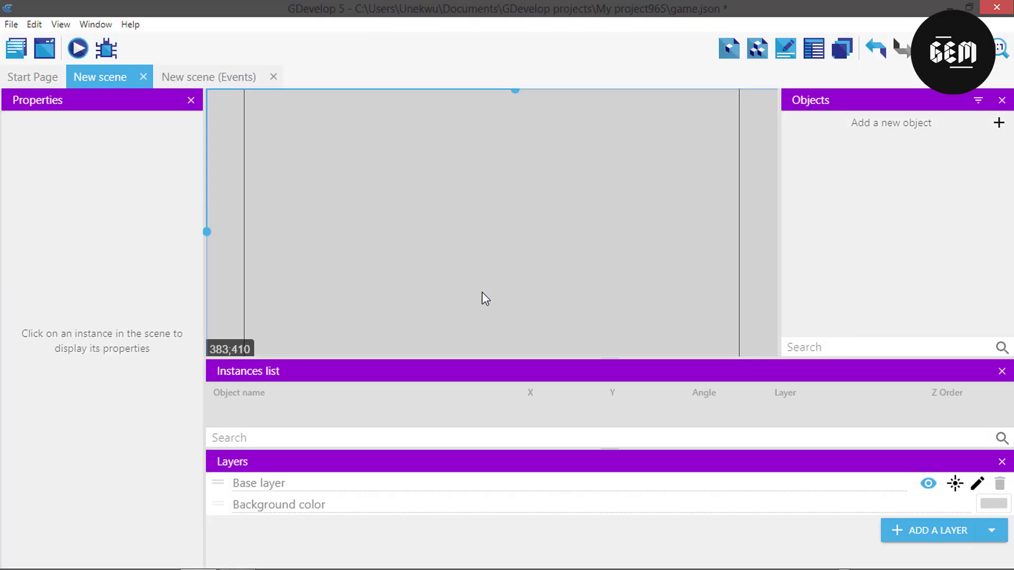
pyautogui.click(78, 50)
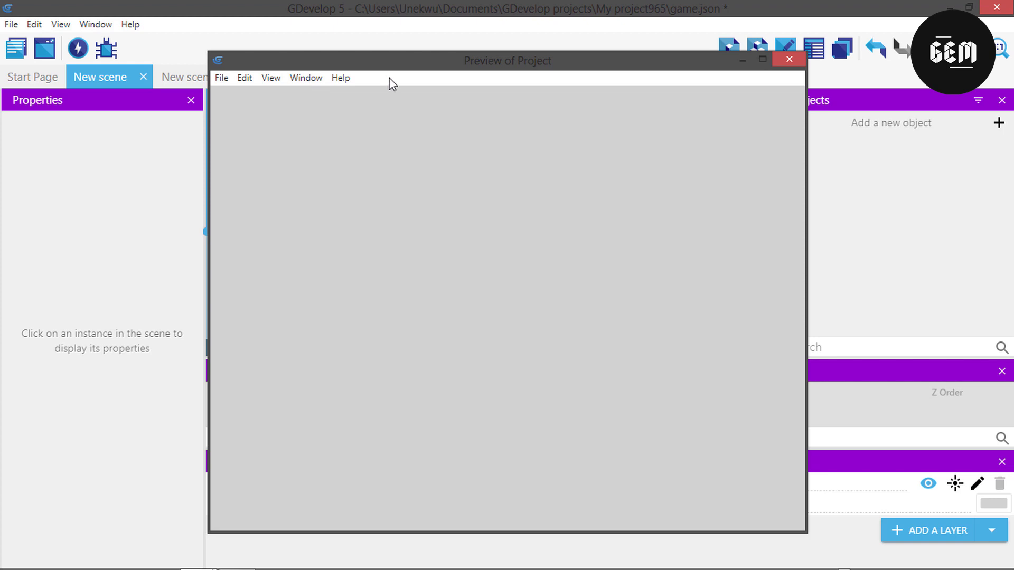
pyautogui.click(787, 60)
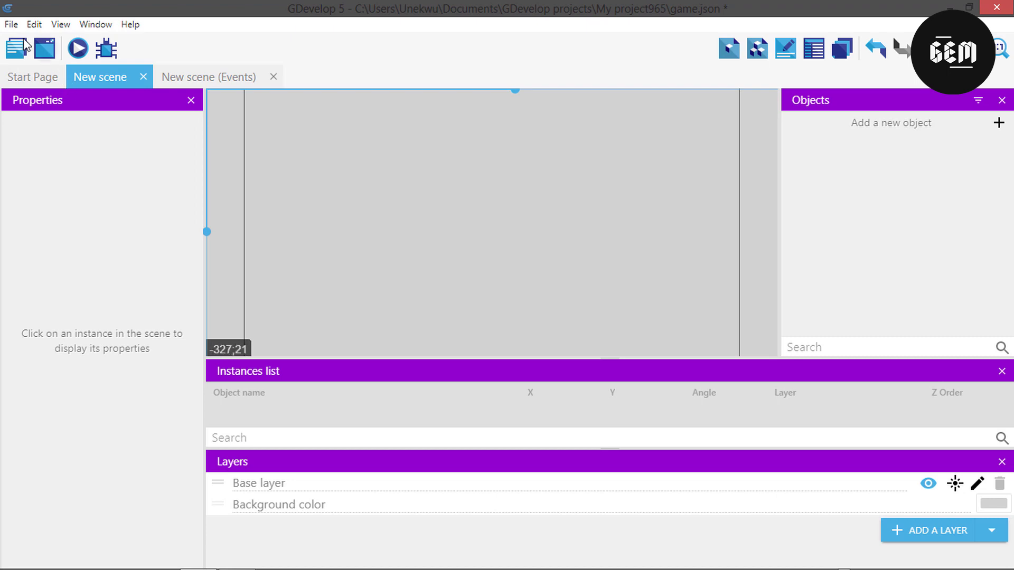
# Turn on the preference to hide the menu bar in the preview window.
pyautogui.click(12, 25)
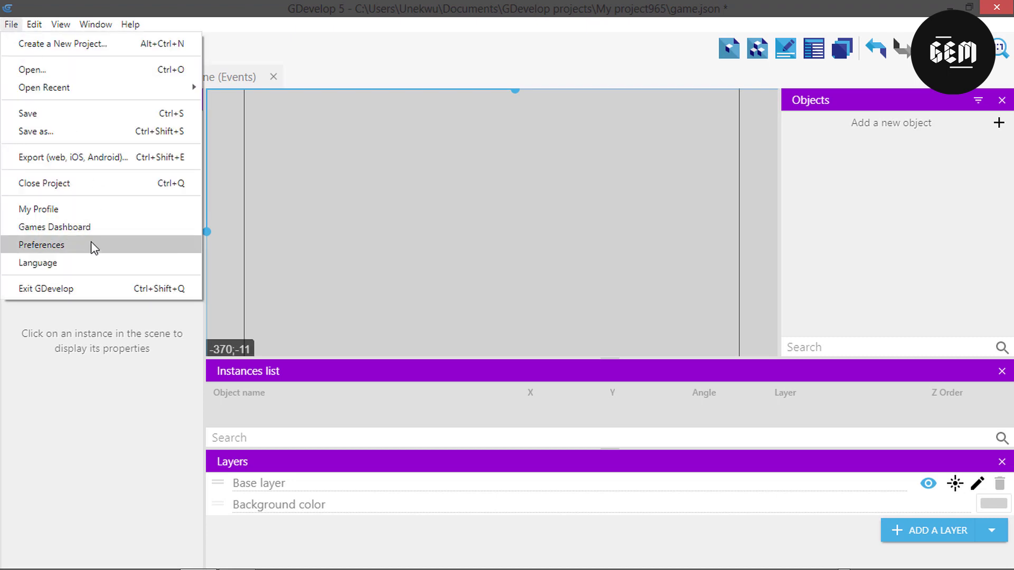
pyautogui.click(94, 248)
pyautogui.scroll(-5, 441, 290)
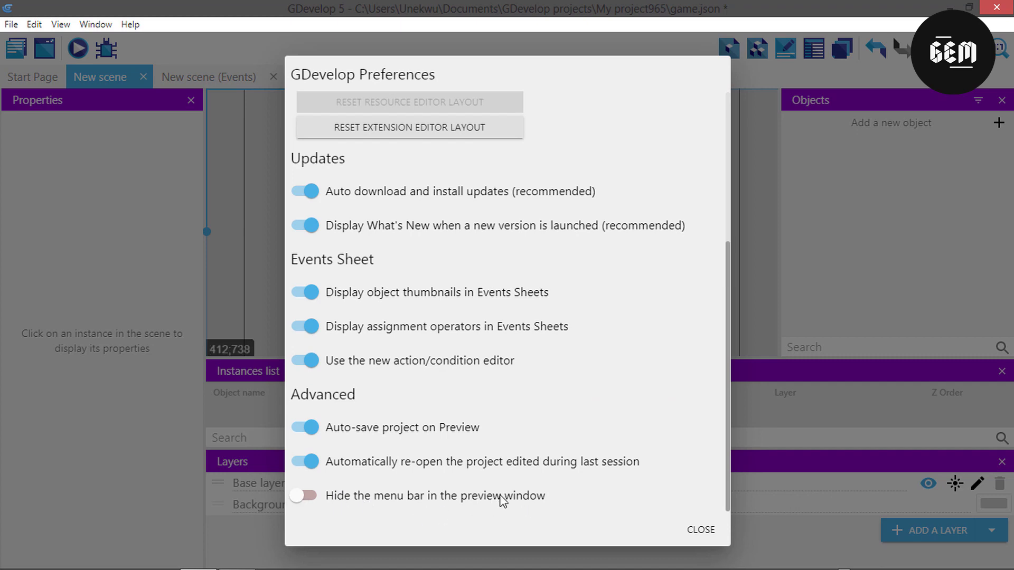
pyautogui.click(302, 501)
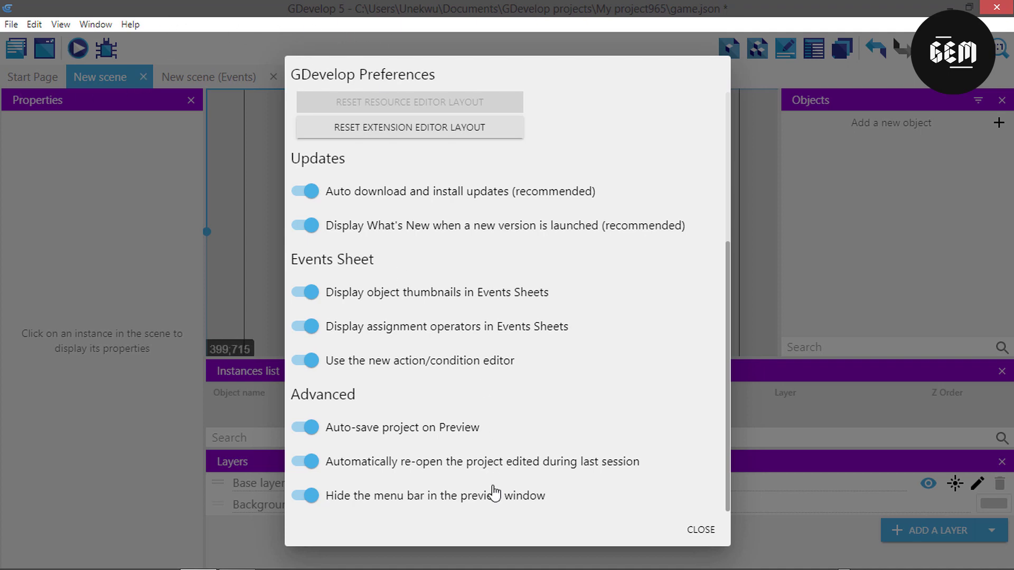
pyautogui.click(698, 530)
# Preview the scene again and inspect the preview window's top edge while moving, maximizing and restoring it.
pyautogui.click(78, 50)
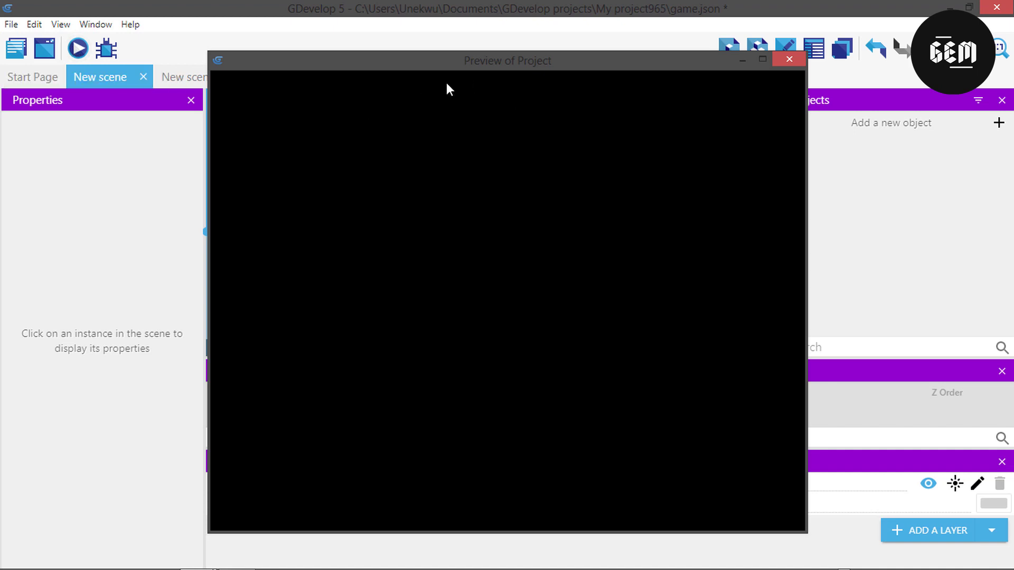
pyautogui.moveTo(502, 66); pyautogui.dragTo(364, 78)
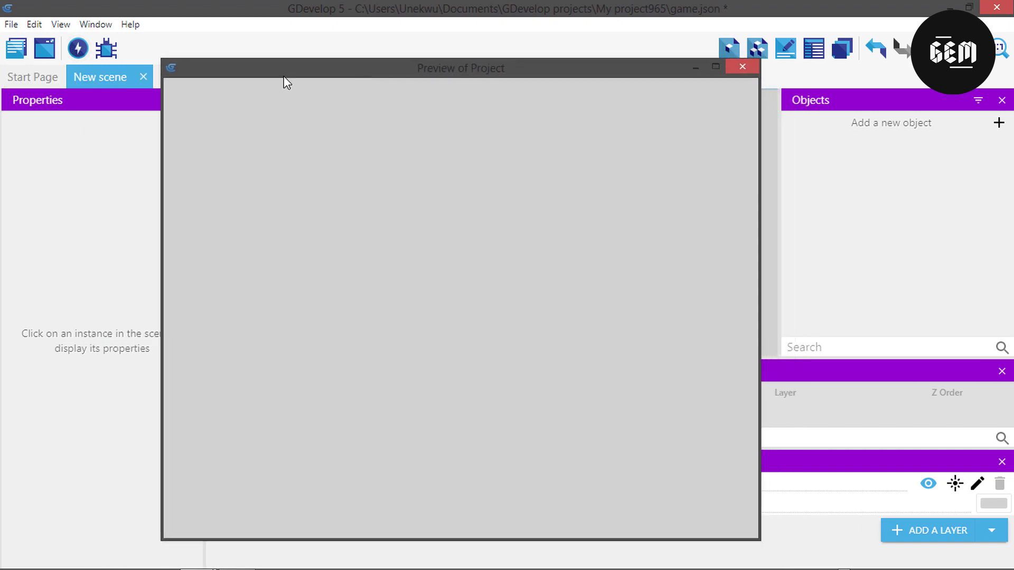
pyautogui.click(710, 68)
pyautogui.moveTo(454, 1); pyautogui.dragTo(477, 90)
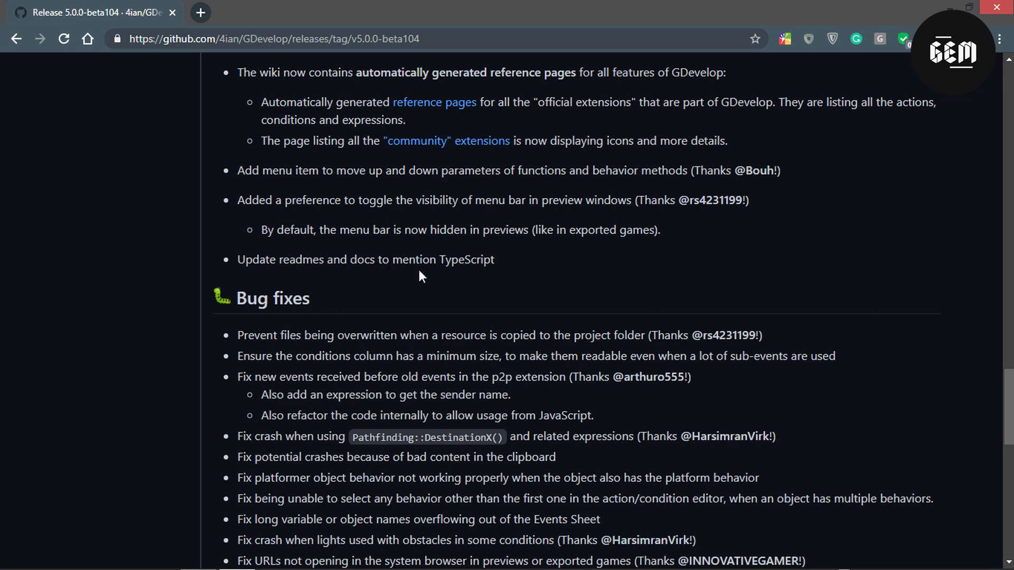
# Switch to the release notes in Chrome and review the TypeScript documentation entry, the improvements and the new features above it.
pyautogui.moveTo(440, 260); pyautogui.dragTo(495, 270)
pyautogui.click(495, 271)
pyautogui.scroll(1, 502, 273)
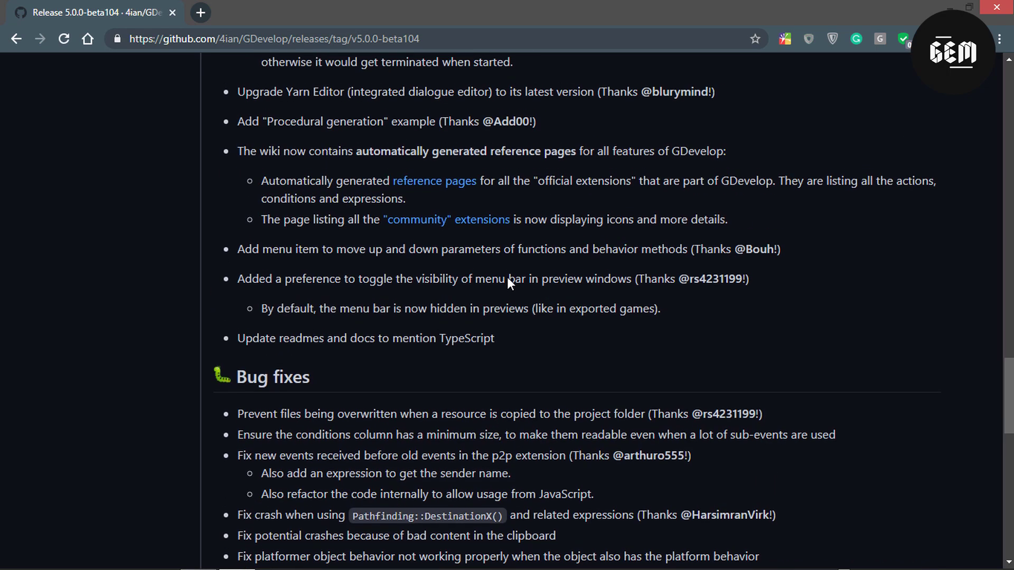
pyautogui.scroll(1, 507, 277)
pyautogui.scroll(-1, 518, 300)
pyautogui.scroll(3, 521, 301)
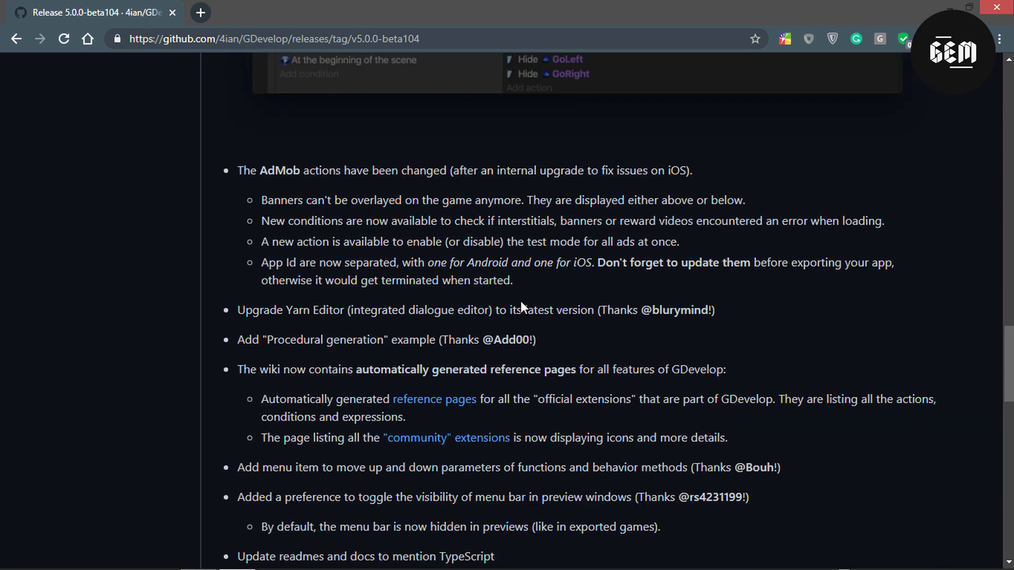
pyautogui.scroll(4, 520, 301)
pyautogui.scroll(-7, 521, 303)
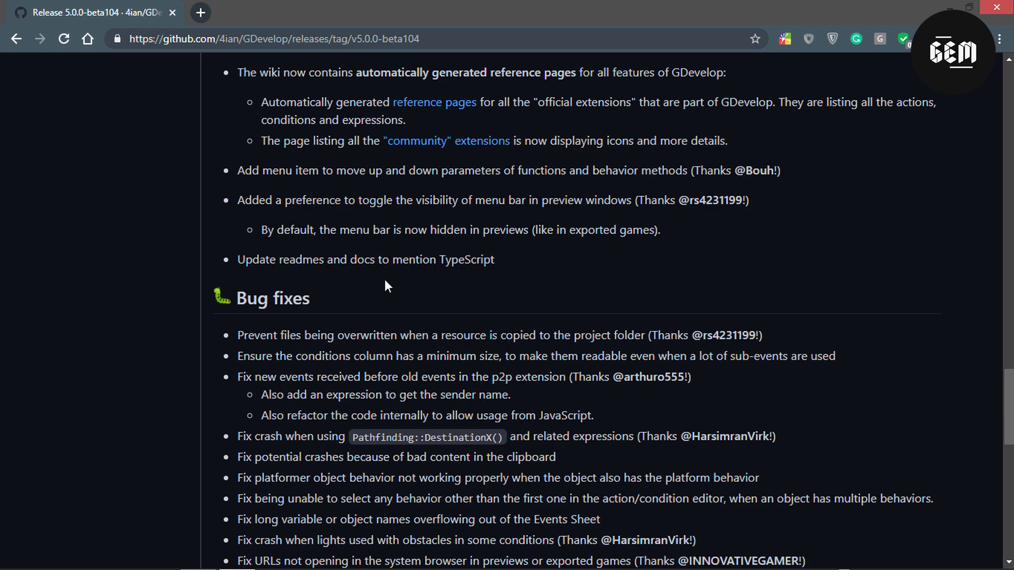
pyautogui.scroll(12, 381, 290)
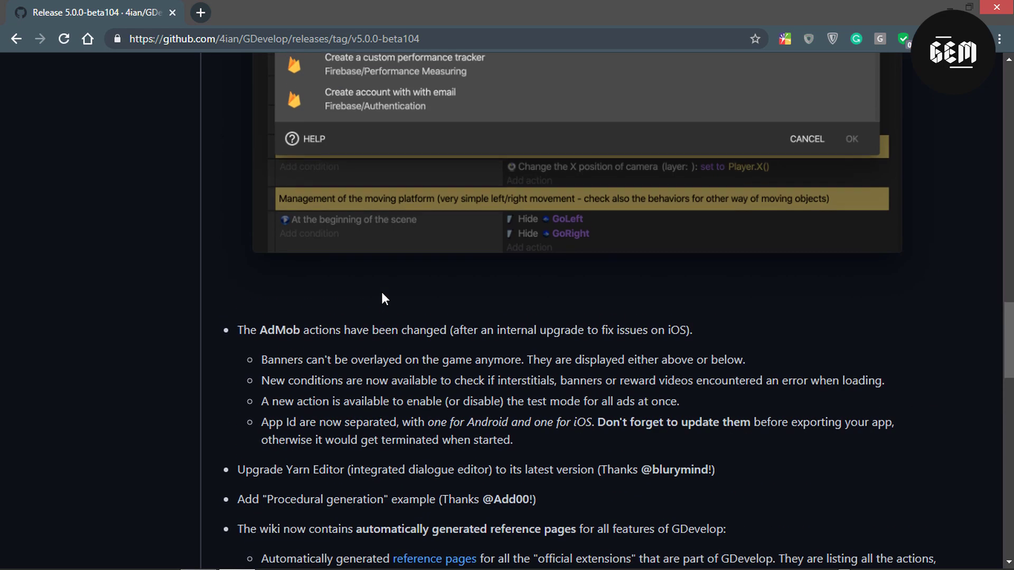
pyautogui.scroll(10, 381, 292)
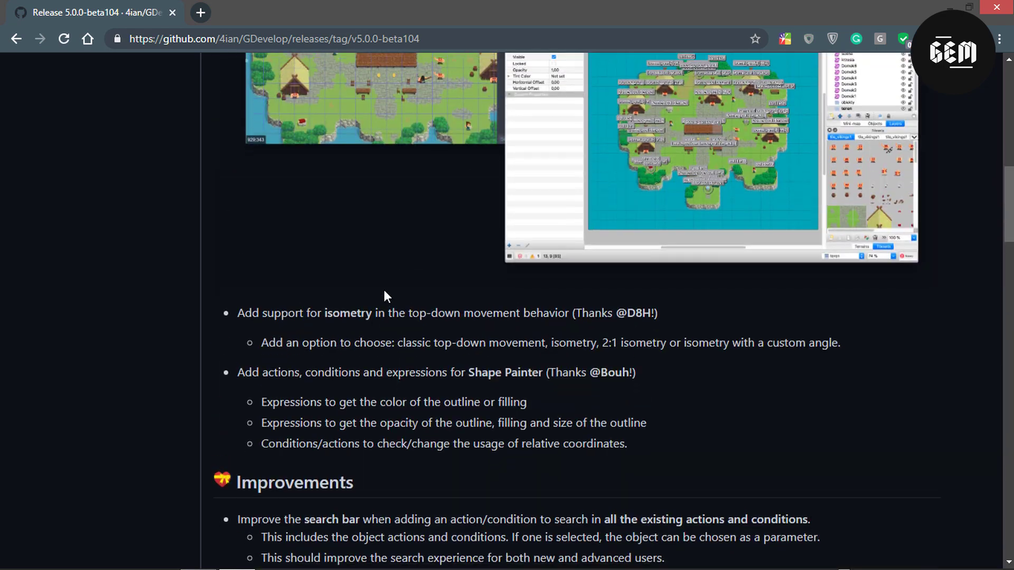
# Examine the bug fixes list and the internal changes for developers in the release notes.
pyautogui.scroll(-12, 384, 290)
pyautogui.scroll(-15, 384, 289)
pyautogui.scroll(5, 385, 290)
pyautogui.scroll(-3, 384, 290)
pyautogui.scroll(-1, 385, 290)
pyautogui.moveTo(236, 112); pyautogui.dragTo(500, 425)
pyautogui.click(516, 429)
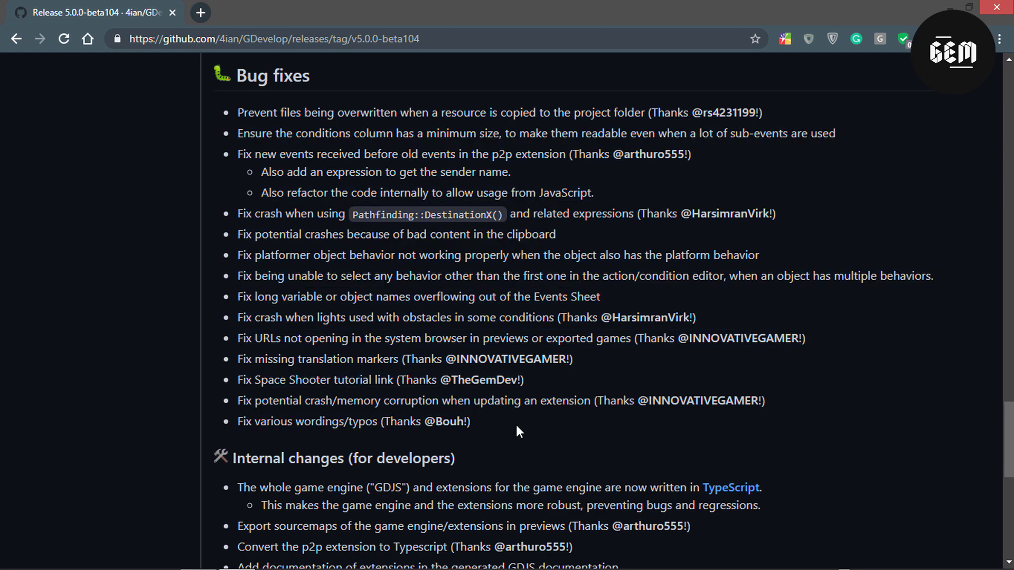
pyautogui.scroll(-7, 515, 425)
# Skim back through the release notes to recap the Tilemap, Shape Painter, search bar, AdMob and Yarn Editor entries.
pyautogui.scroll(13, 517, 424)
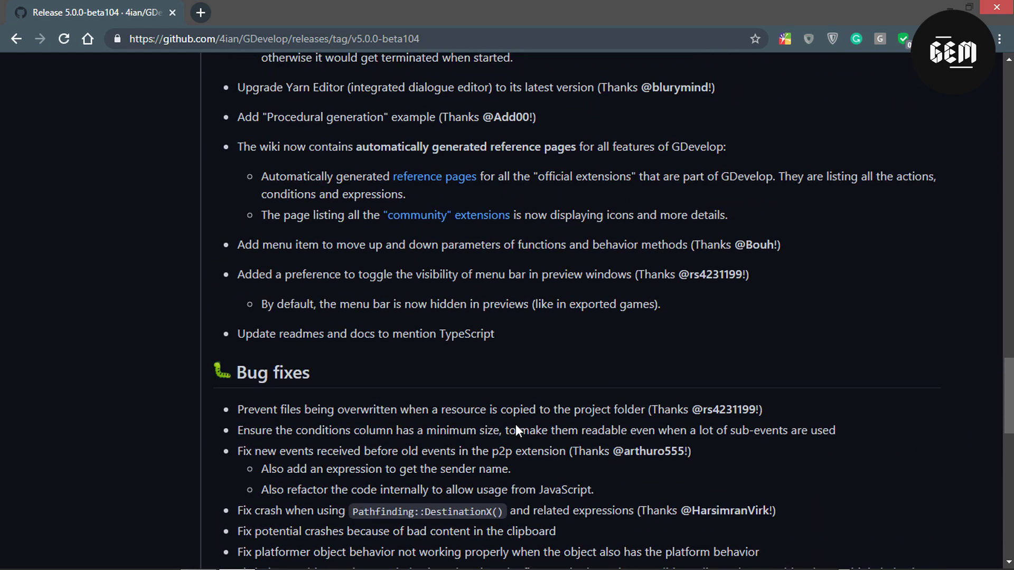
pyautogui.scroll(4, 515, 429)
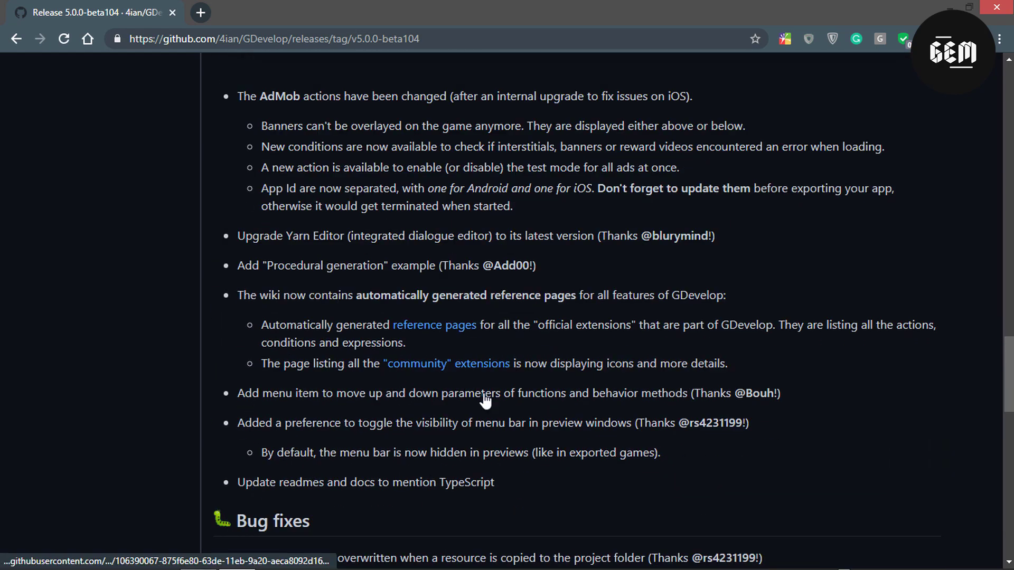
pyautogui.scroll(3, 485, 401)
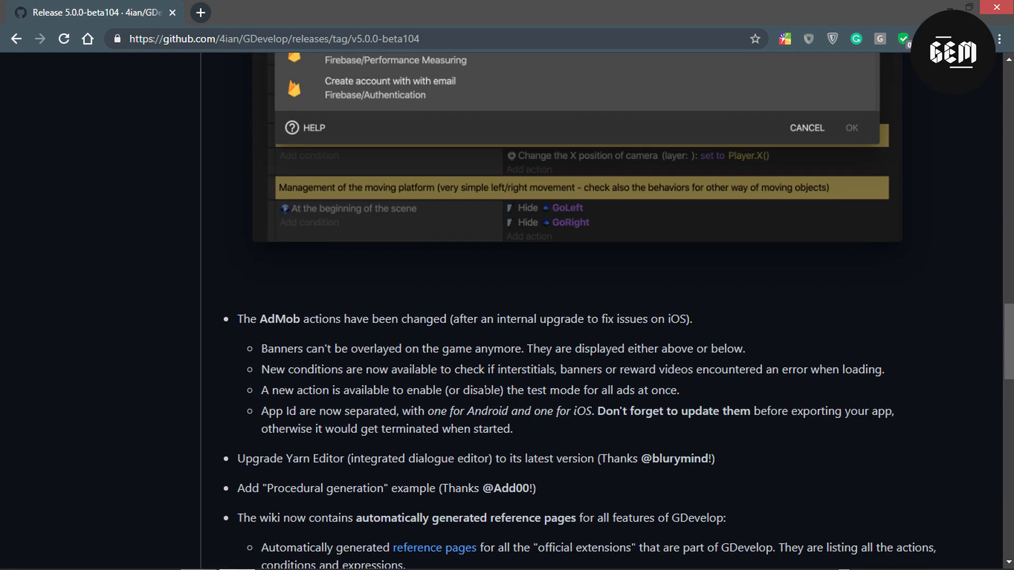
pyautogui.scroll(15, 484, 391)
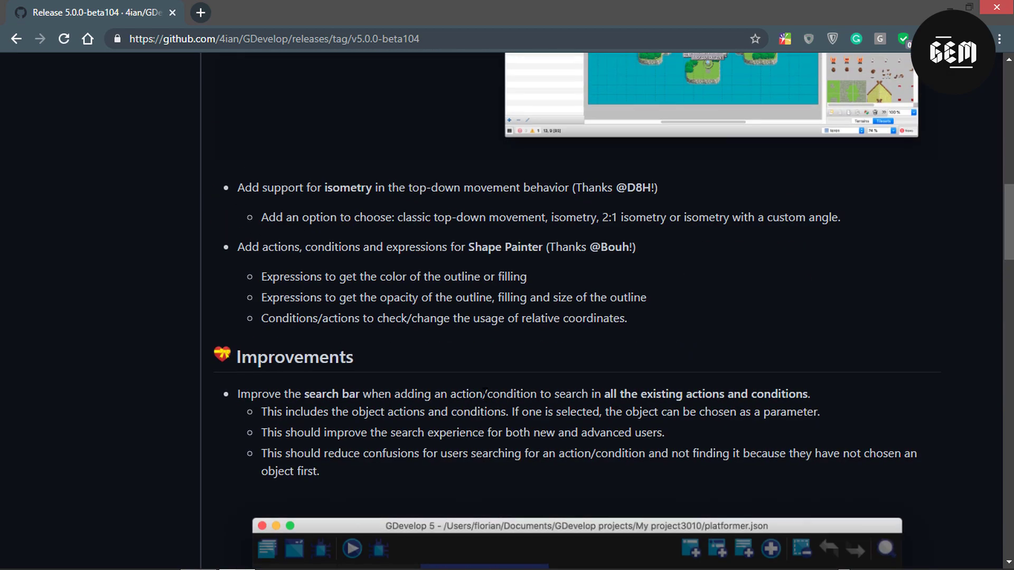
pyautogui.scroll(3, 485, 394)
pyautogui.scroll(-13, 485, 391)
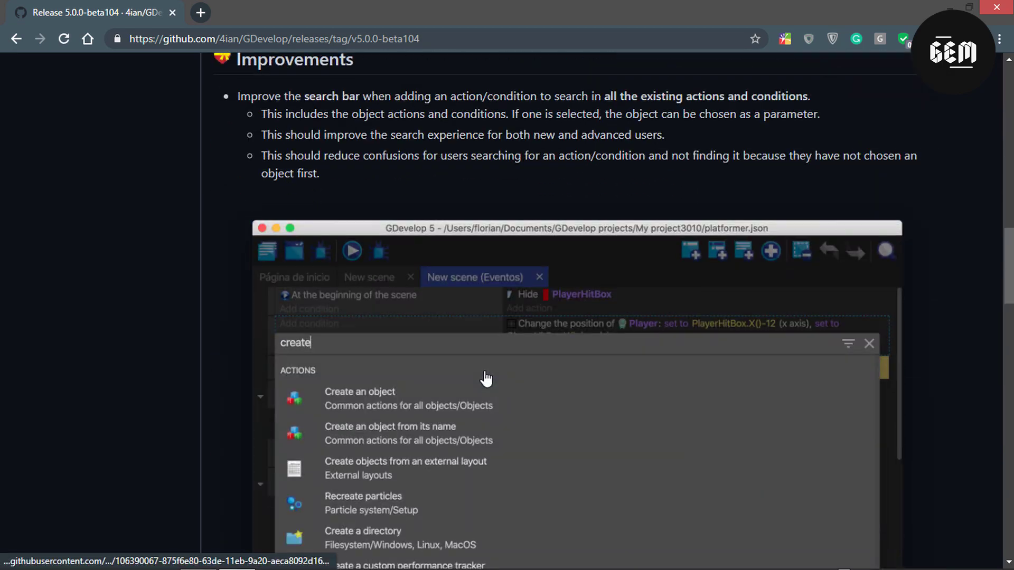
pyautogui.scroll(3, 484, 379)
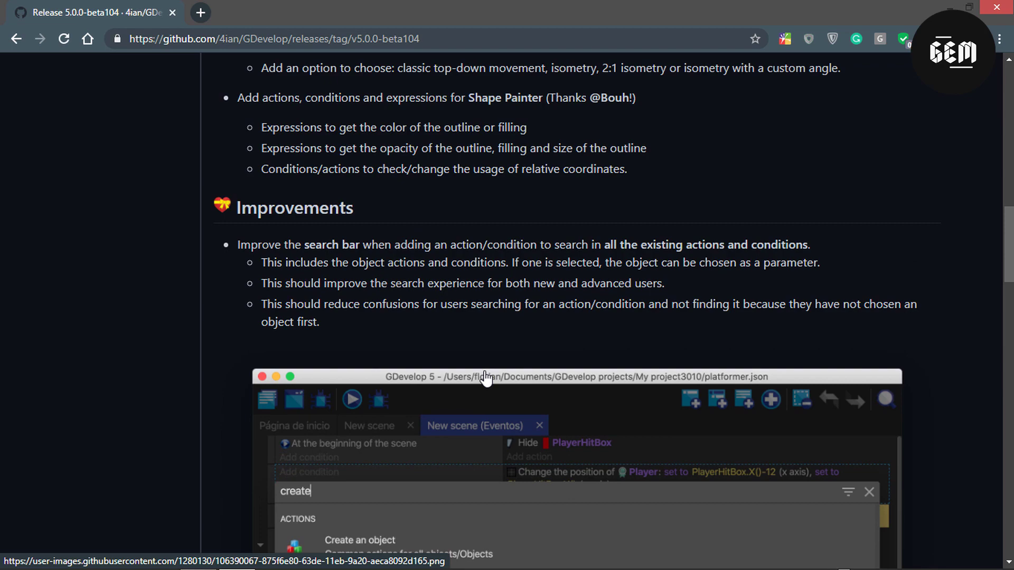
pyautogui.scroll(-2, 485, 377)
pyautogui.scroll(12, 486, 378)
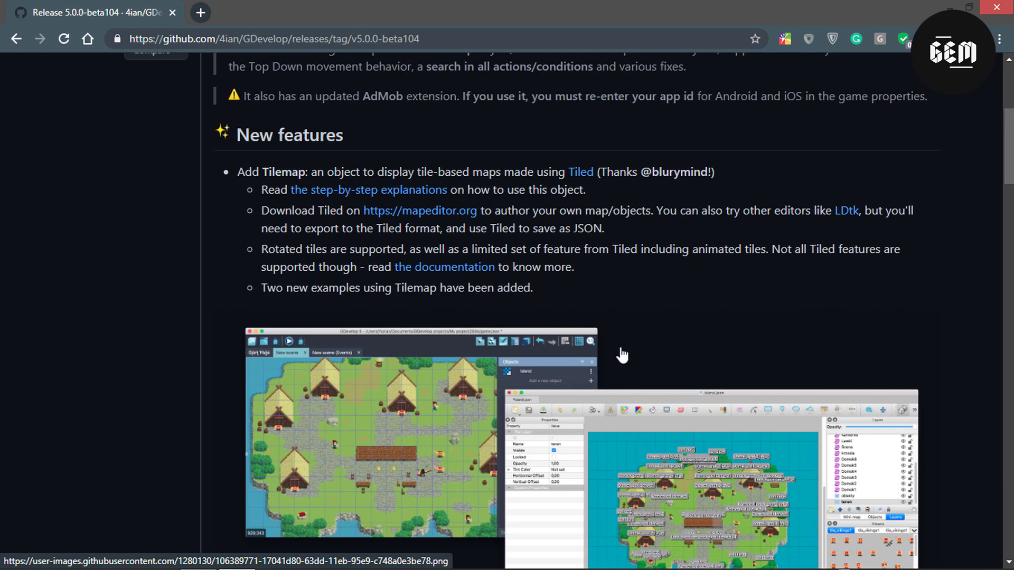
pyautogui.scroll(-20, 617, 347)
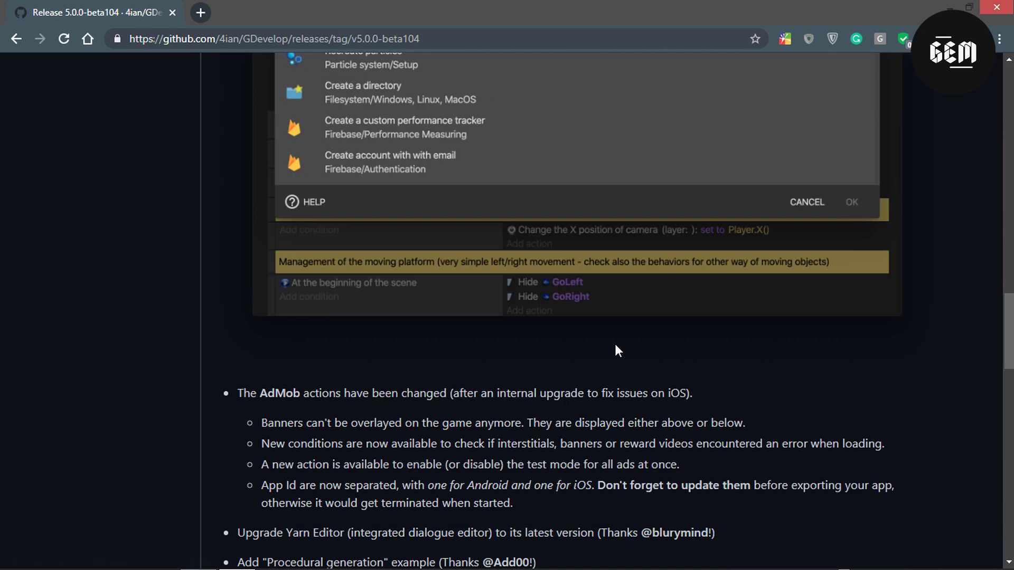
pyautogui.scroll(-4, 614, 344)
pyautogui.scroll(7, 615, 343)
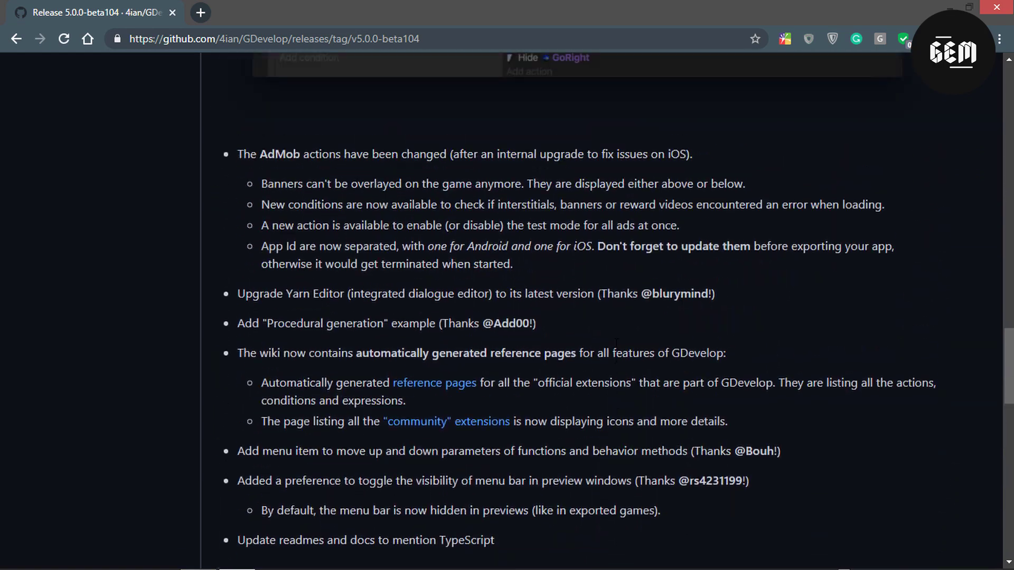